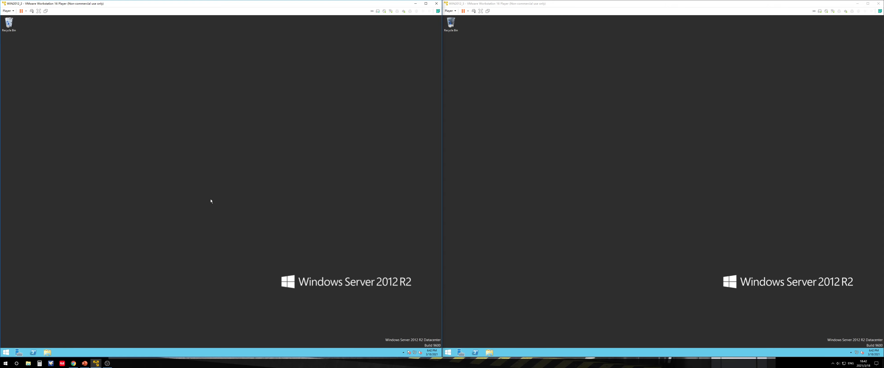
Open a command prompt on the WIN2012_2 server and run hostname and ipconfig to check its name and address
key(super+r)
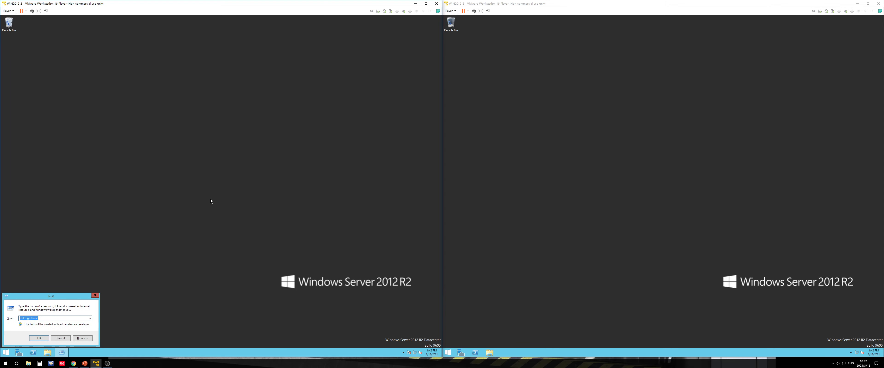
text(cmd)
key(Return)
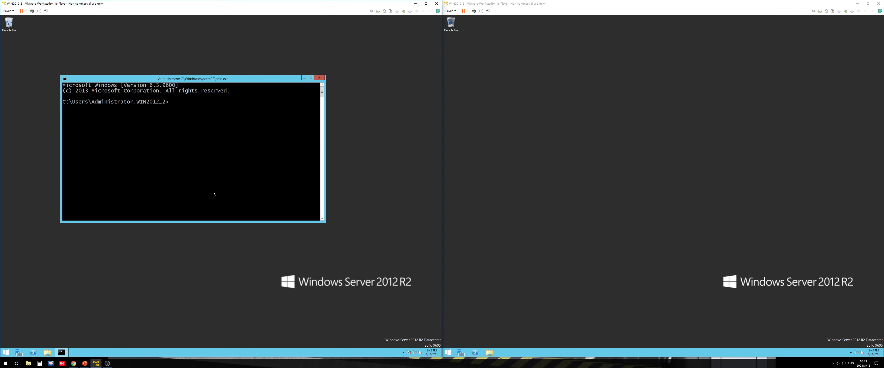
text(hostname)
key(Return)
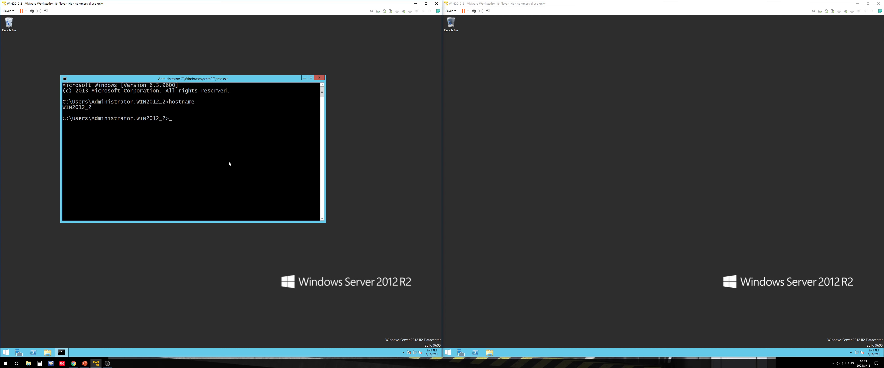
text(ipconfig)
key(Return)
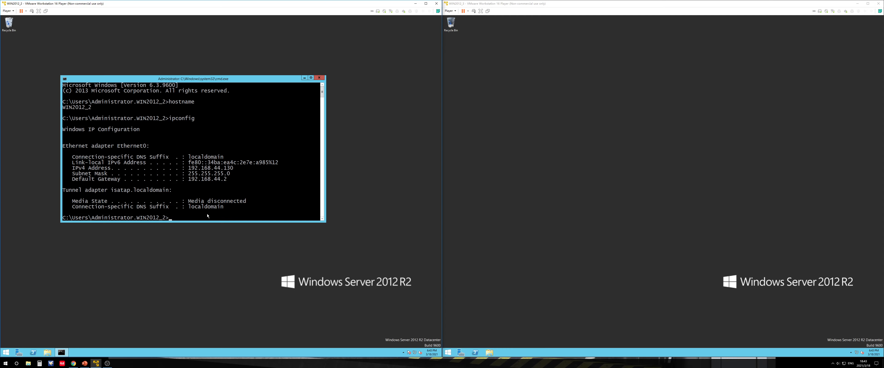
Look over the task list slide in the presentation
click(85, 364)
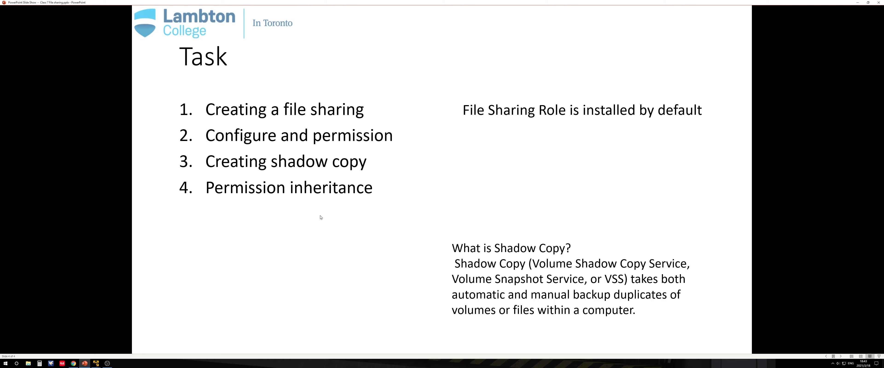
click(857, 2)
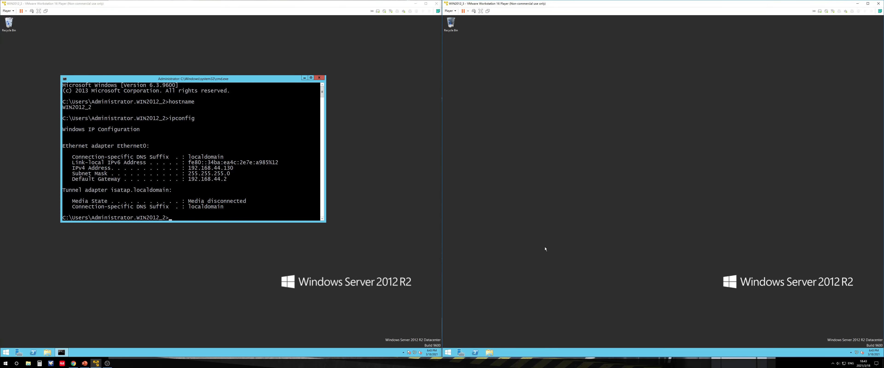
Open a command prompt on the WIN2012_3 server and run hostname and ipconfig there
key(super+r)
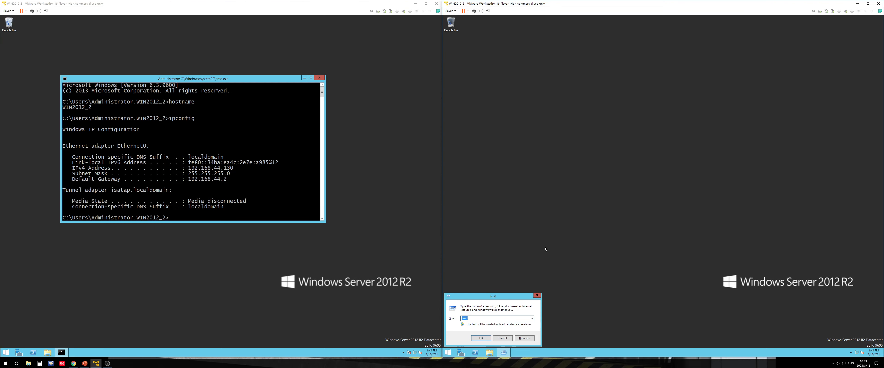
key(Return)
text(hostname)
key(Return)
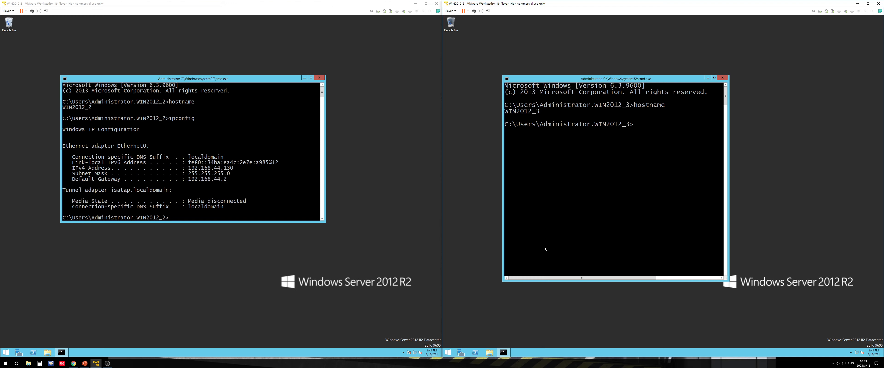
text(ipconfig)
key(Return)
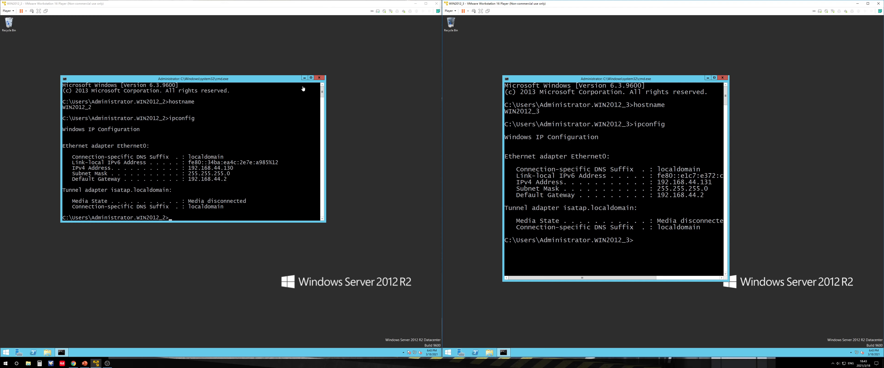
Minimize both command prompt windows
click(304, 78)
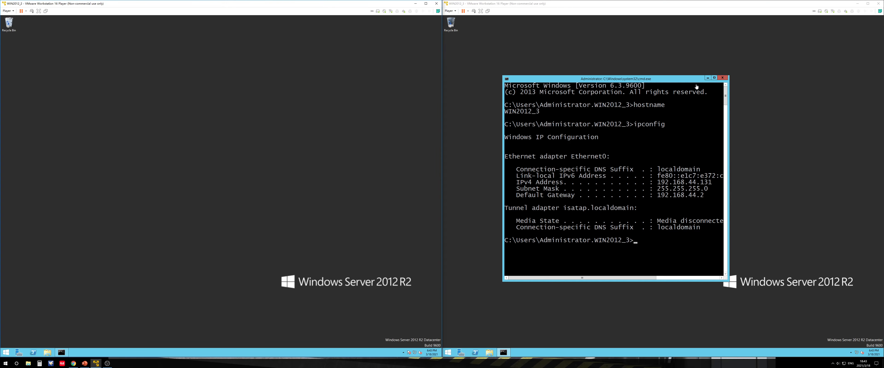
click(707, 78)
click(116, 280)
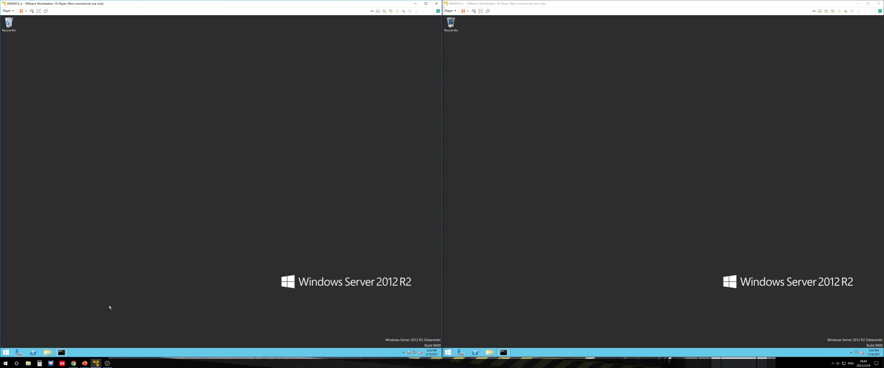
Open File Explorer on the first server and view This PC's drives
click(48, 352)
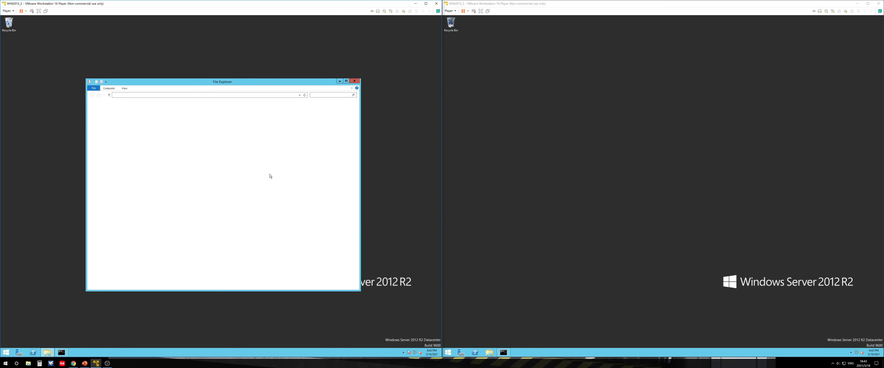
click(159, 150)
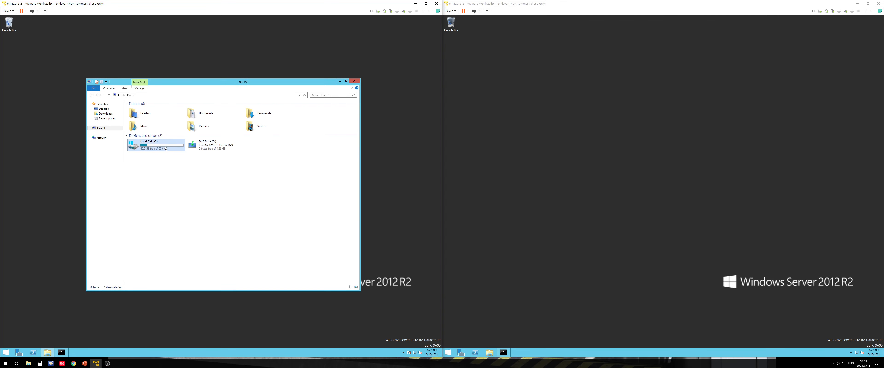
click(181, 184)
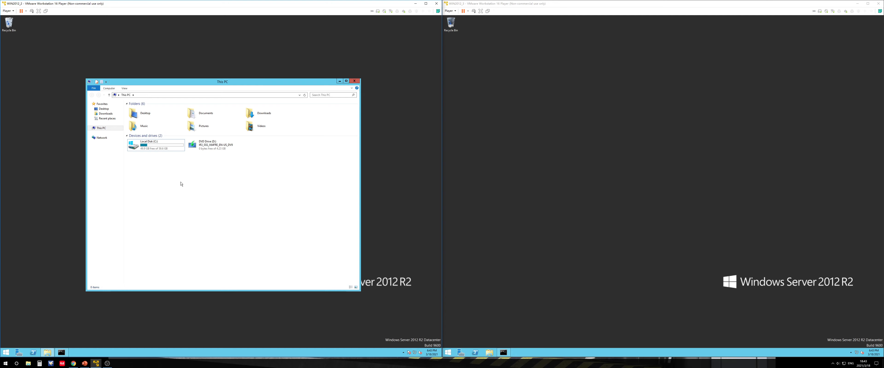
Review the topology and task slides in the presentation
click(84, 364)
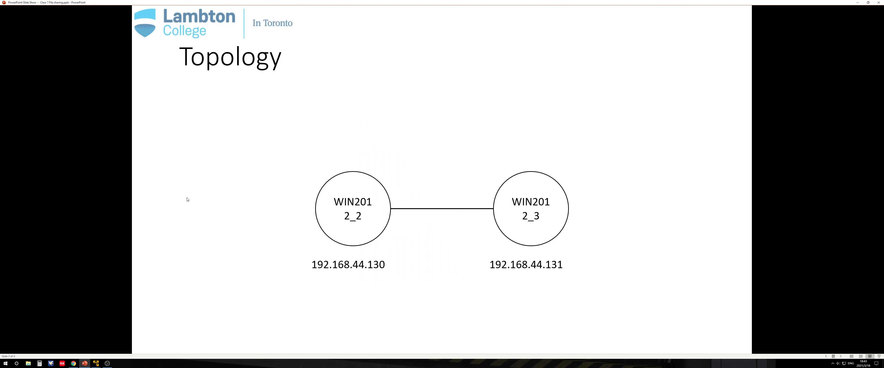
click(221, 171)
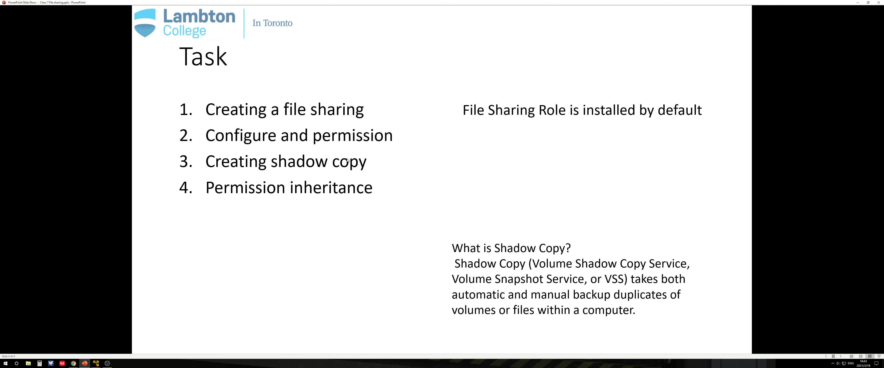
click(858, 3)
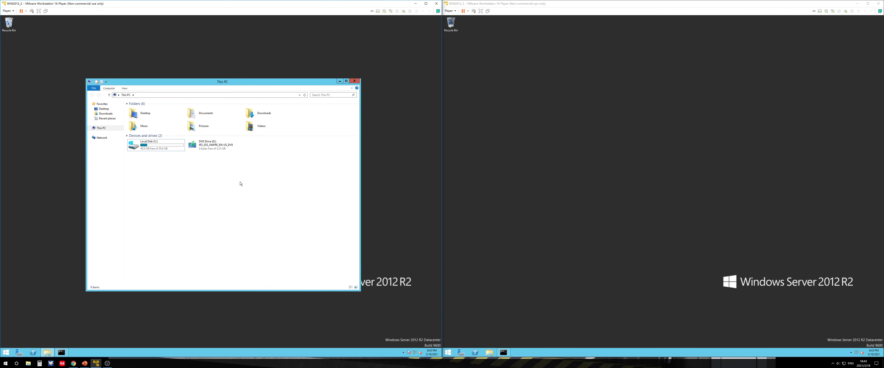
Open Disk Management on the first server by running diskmgmt.msc
click(161, 151)
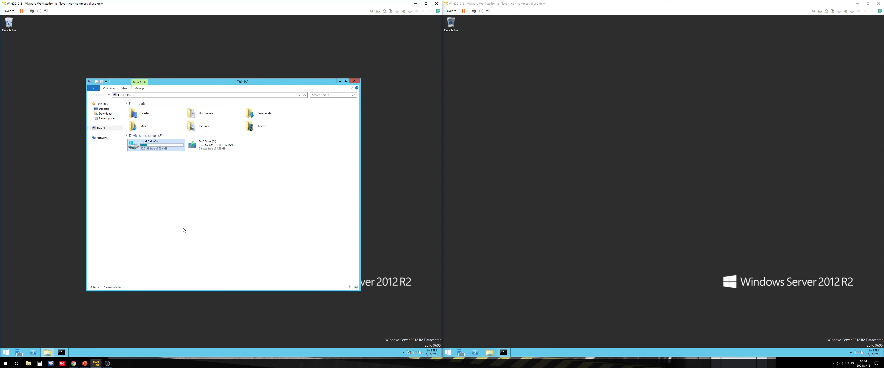
key(super+r)
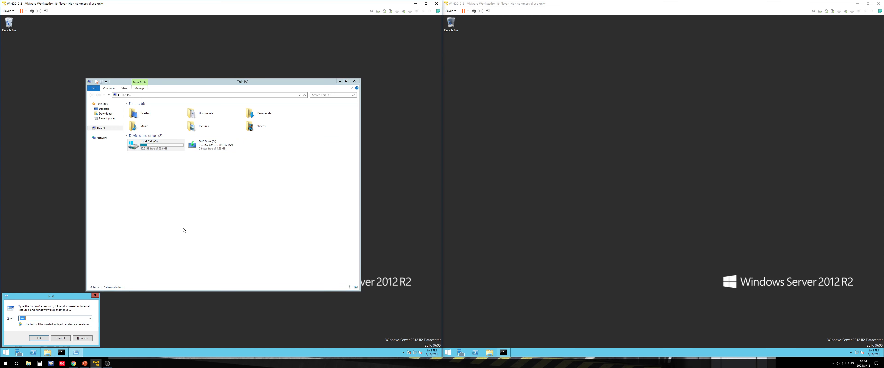
text(diskmgmt)
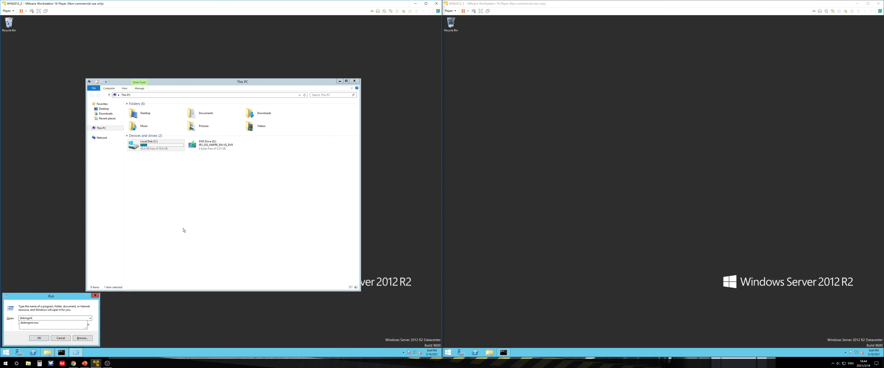
text(.msc)
key(Return)
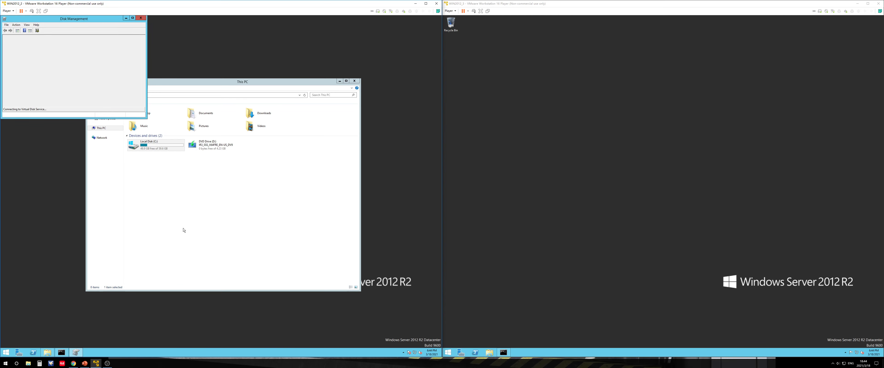
Reposition and enlarge the Disk Management window
drag(107, 19, 248, 110)
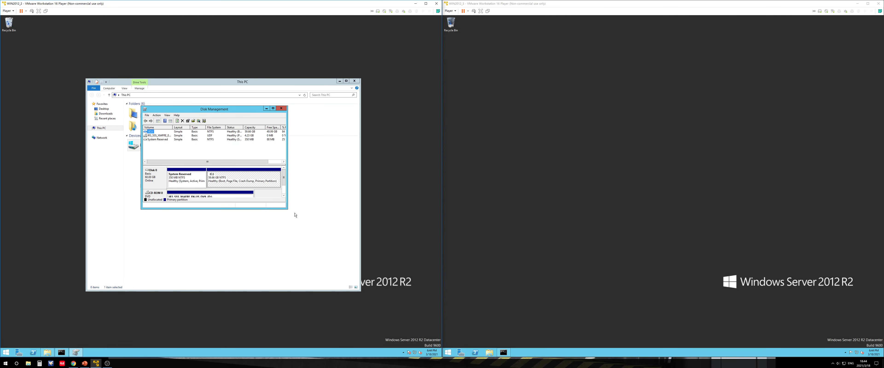
drag(288, 210, 349, 243)
drag(254, 114, 264, 192)
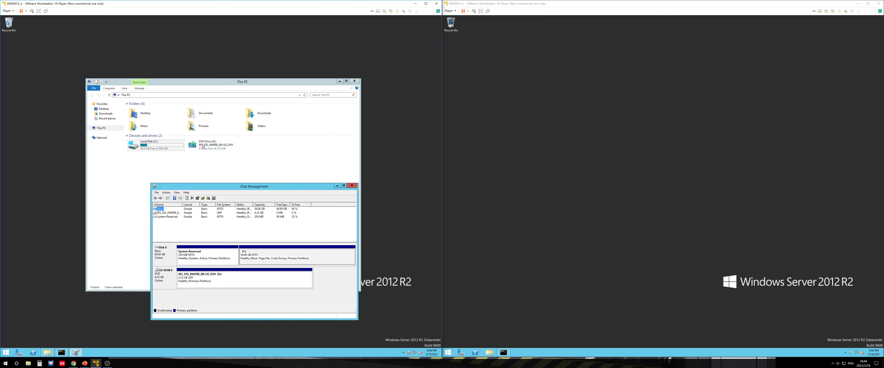
click(405, 352)
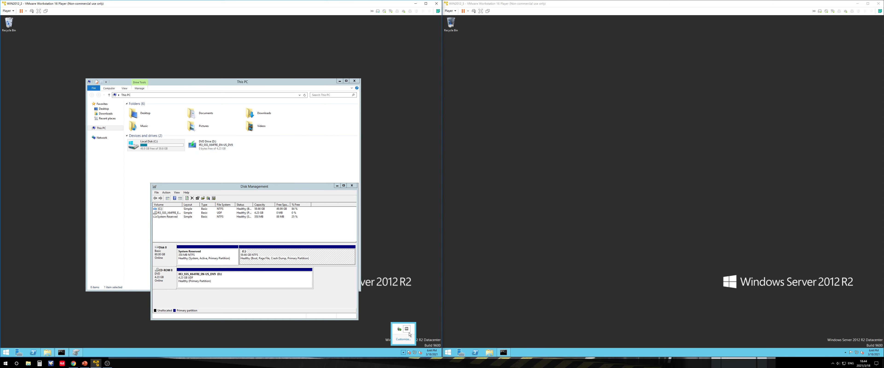
click(275, 187)
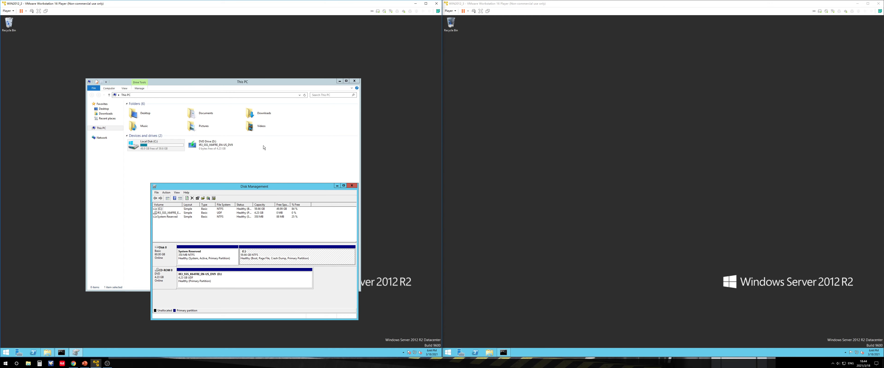
Shrink the C: volume to free about 20 GB of unallocated space
right_click(282, 259)
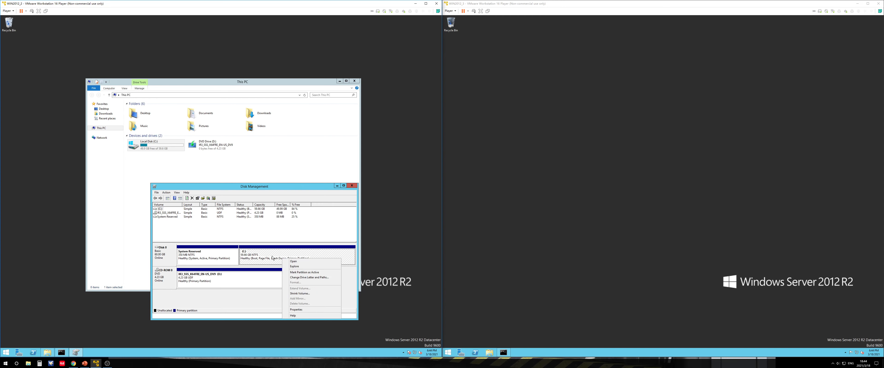
click(294, 294)
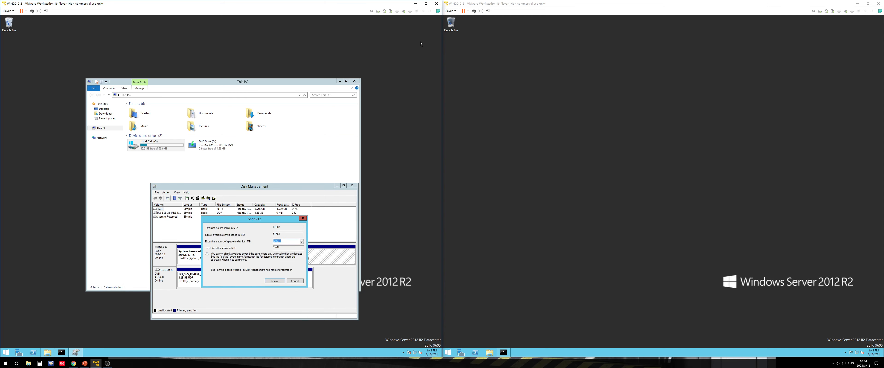
click(425, 3)
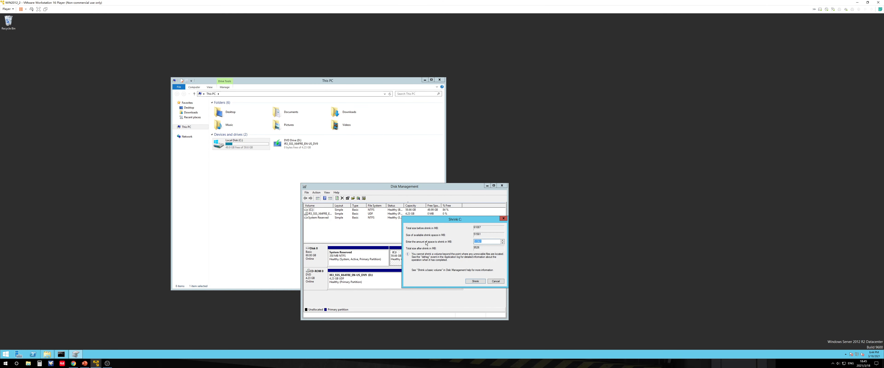
text(20000)
click(475, 282)
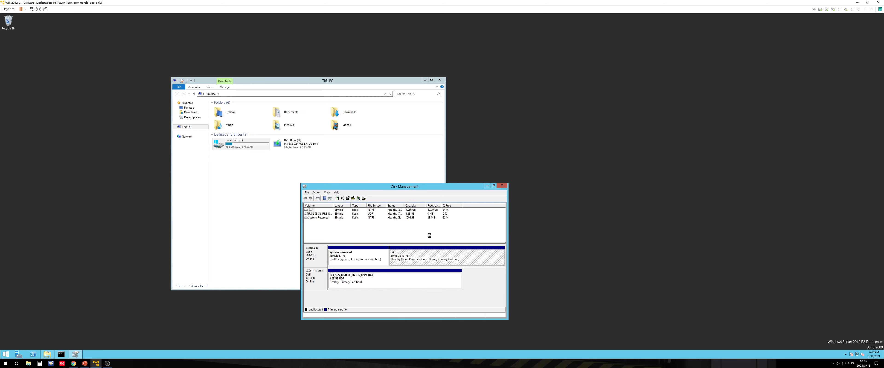
Create a new simple volume on the unallocated space with drive letter E:, NTFS and quick format
click(453, 259)
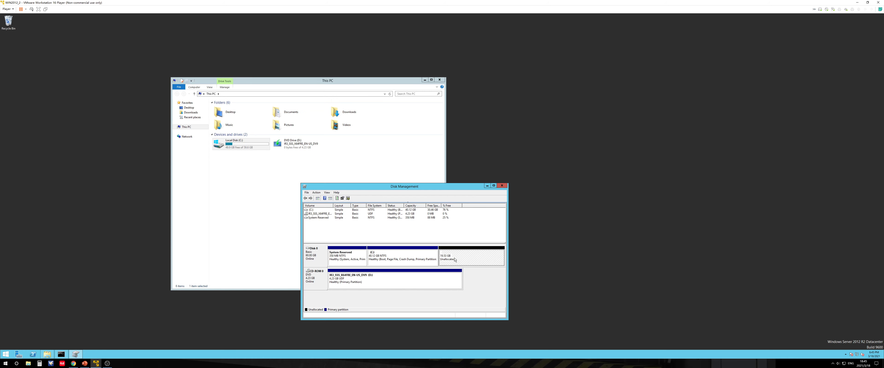
right_click(460, 259)
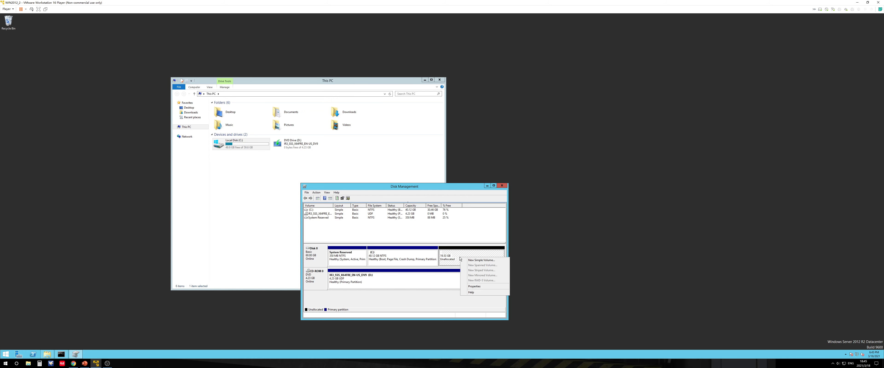
click(476, 261)
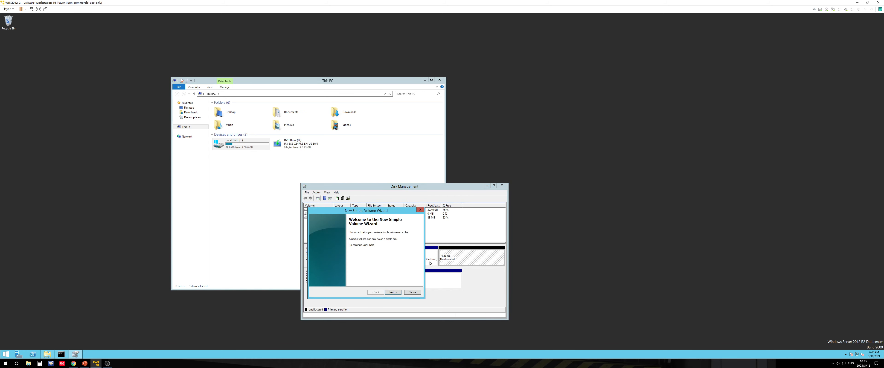
click(393, 293)
click(393, 293)
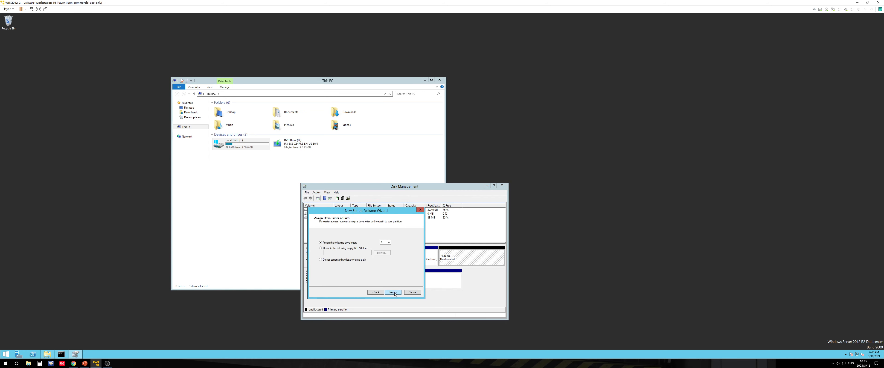
click(394, 292)
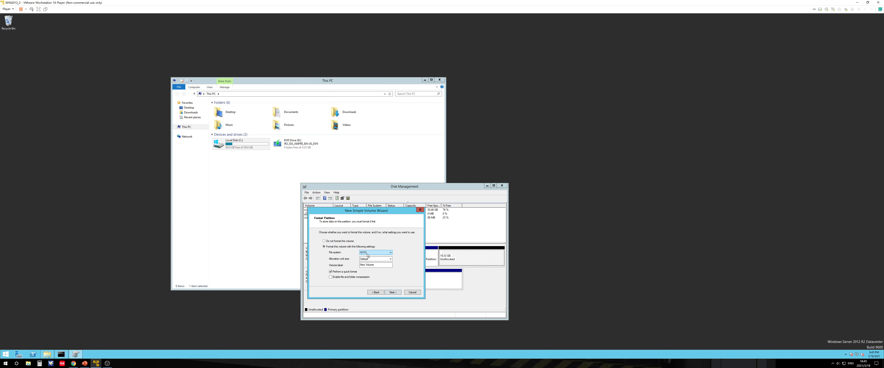
click(393, 293)
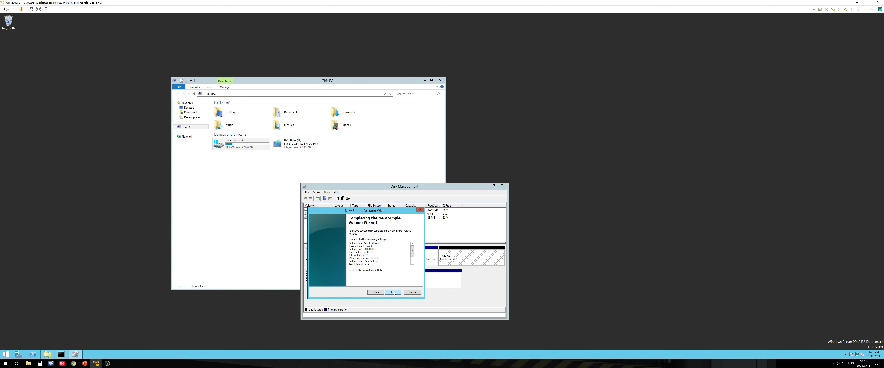
click(376, 293)
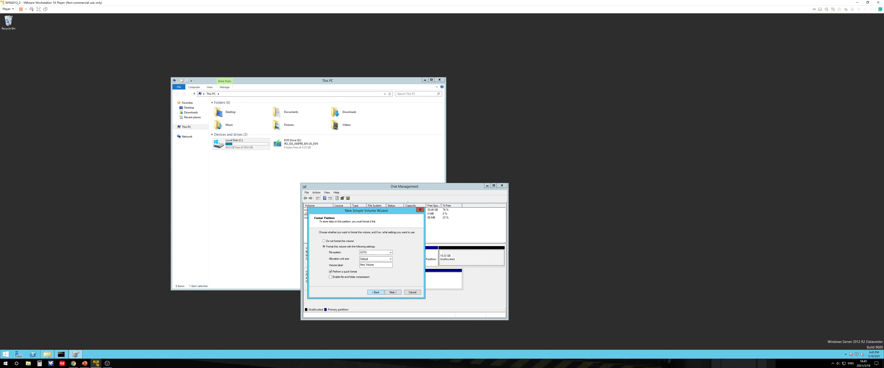
click(398, 294)
click(398, 294)
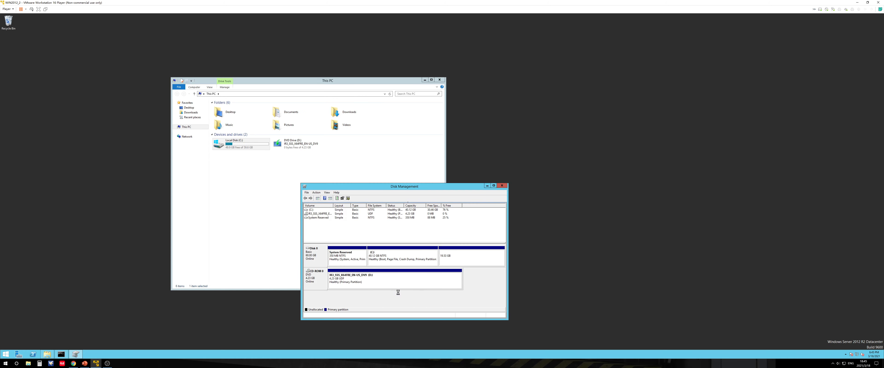
Close Disk Management and open the new E: volume in File Explorer
click(352, 151)
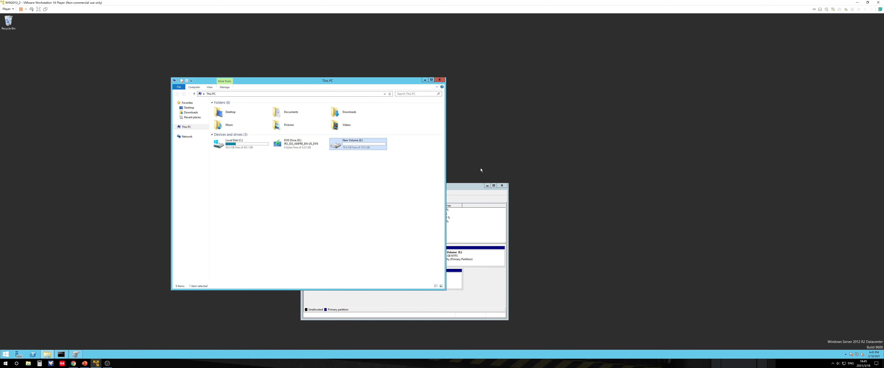
click(502, 185)
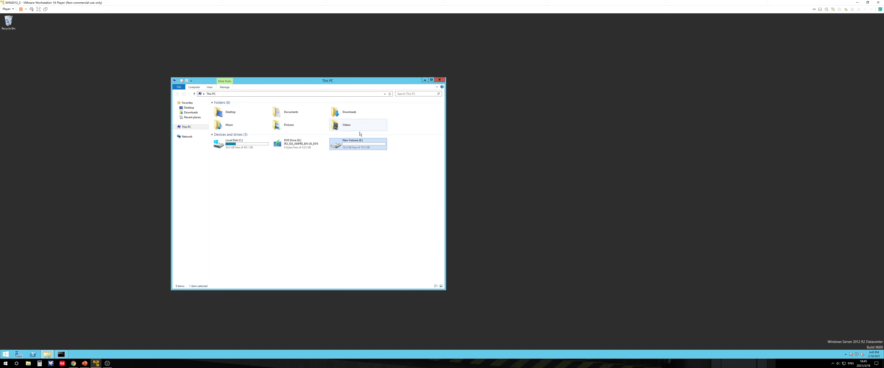
double_click(357, 147)
Create a new folder named test on the E: volume
right_click(264, 130)
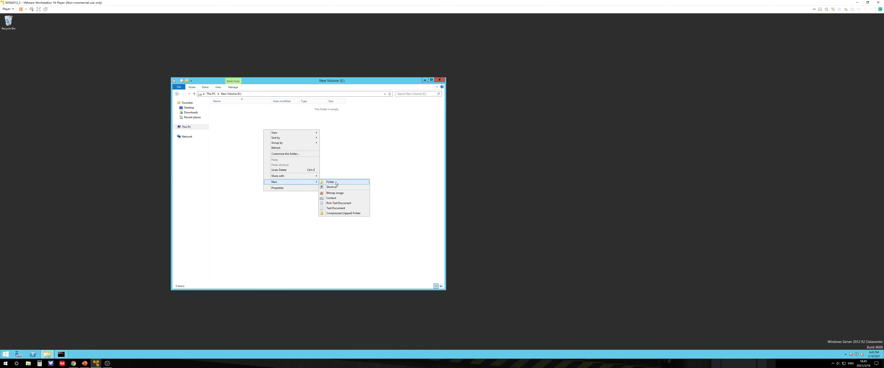
click(336, 182)
text(test)
key(Return)
click(336, 179)
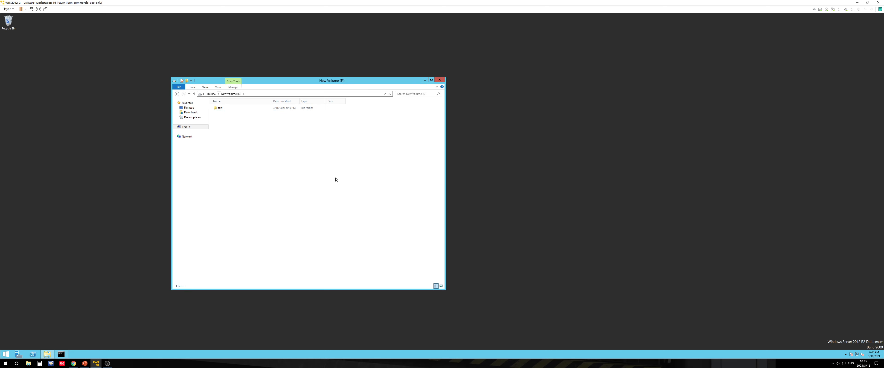
Open the properties dialog of the test folder and move it to a clearer spot
click(223, 108)
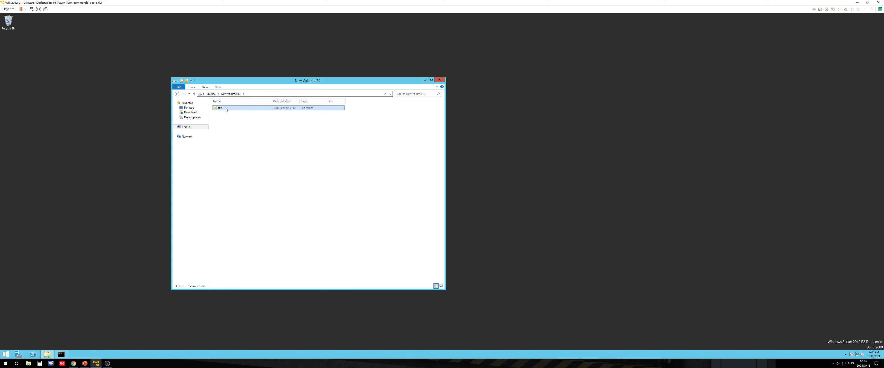
right_click(226, 109)
mouse_move(272, 123)
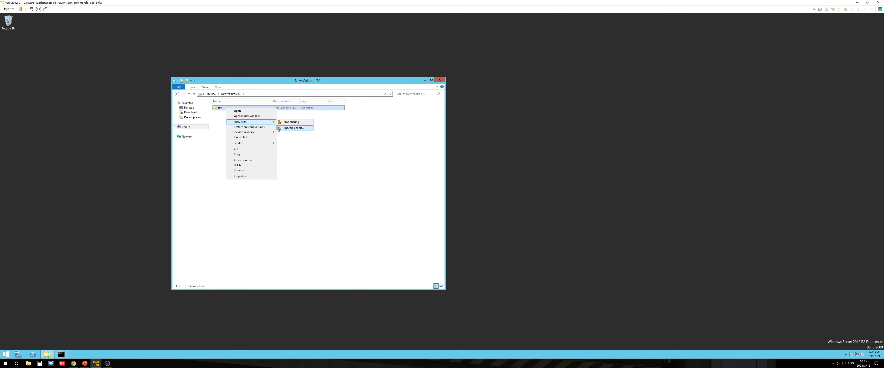
click(288, 145)
right_click(226, 109)
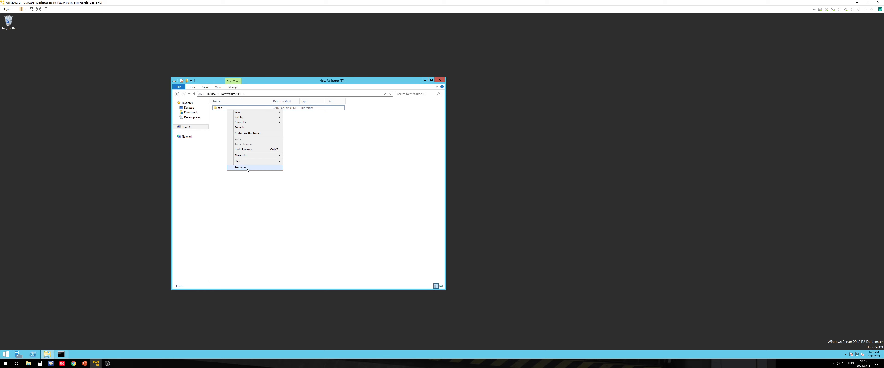
click(225, 112)
right_click(226, 111)
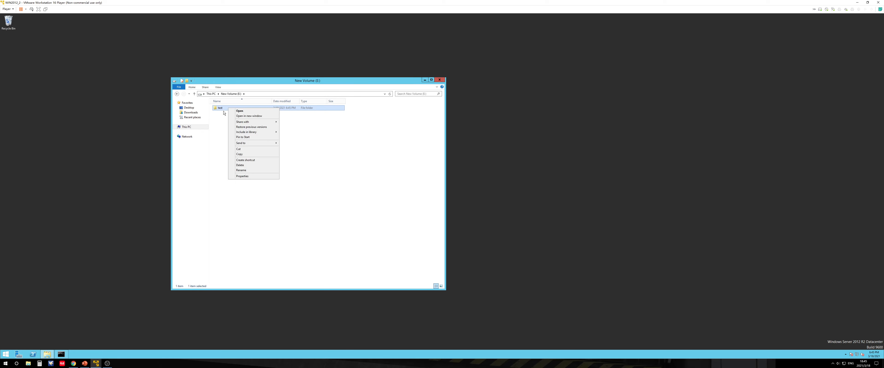
click(247, 175)
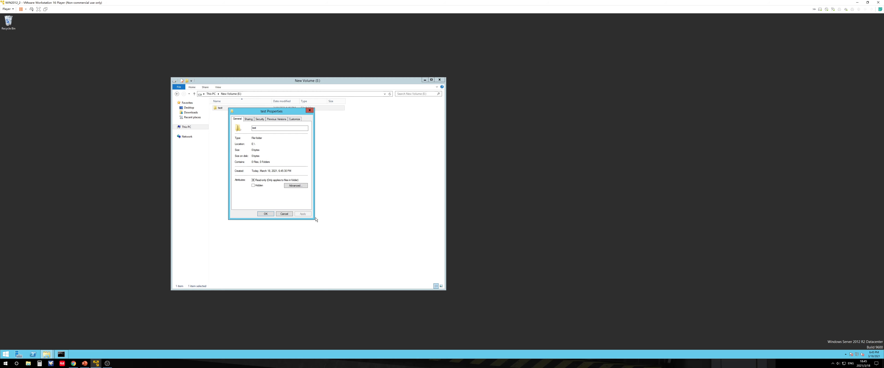
drag(275, 111, 368, 132)
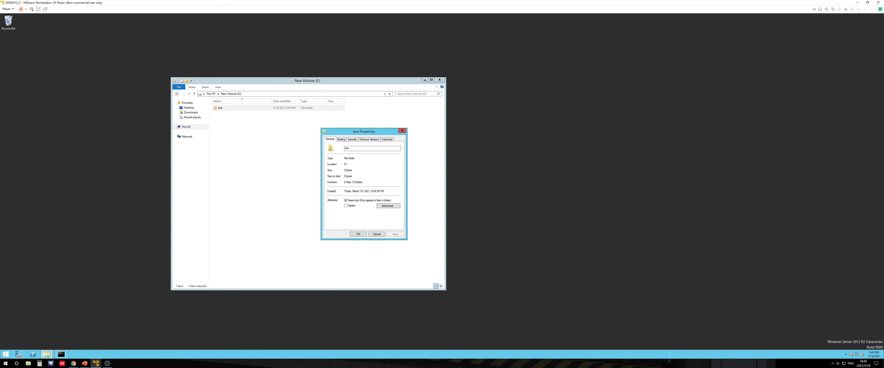
Review the Sharing and Security tabs of the test folder's properties, including the basic Share dialog
click(342, 139)
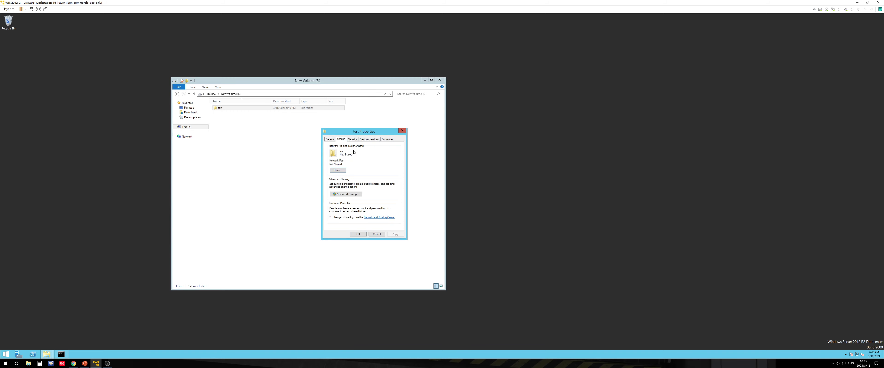
click(352, 139)
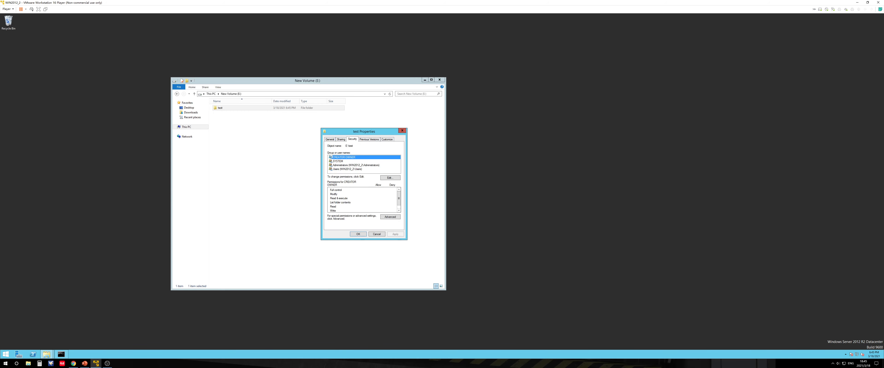
click(341, 140)
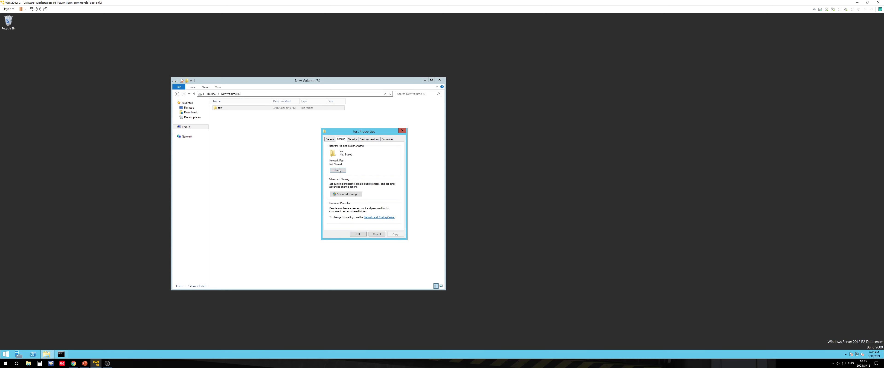
click(352, 140)
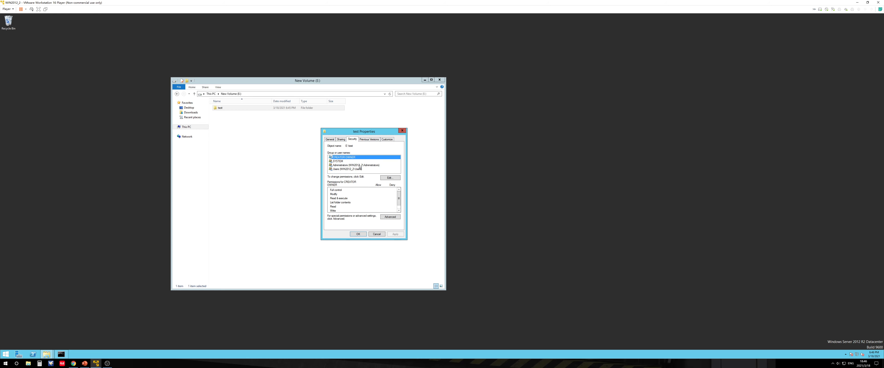
click(342, 140)
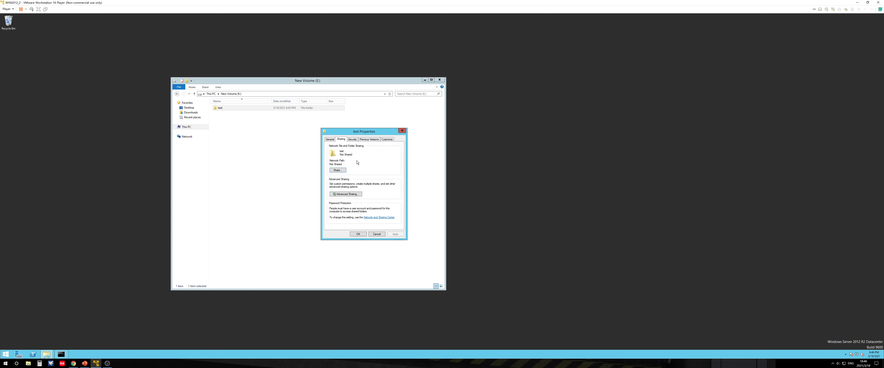
click(338, 170)
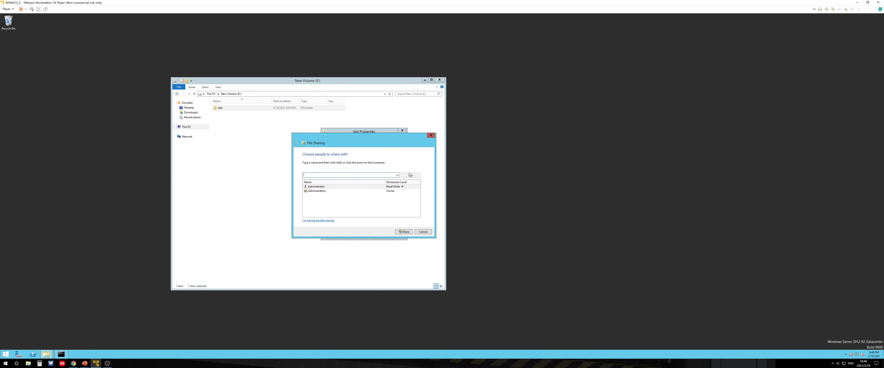
click(422, 233)
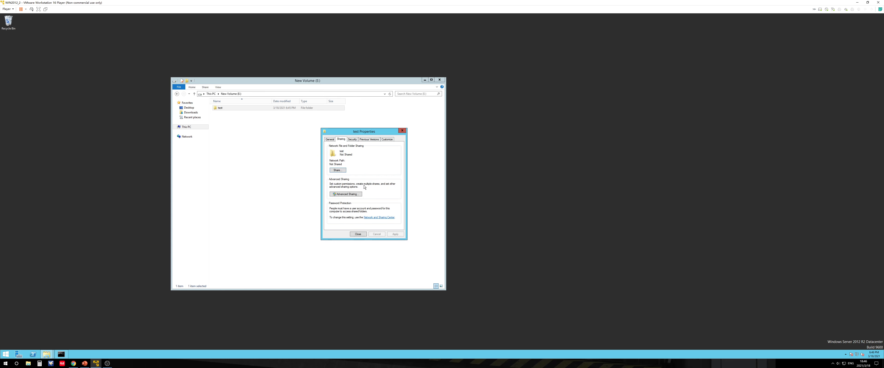
Share the test folder through Advanced Sharing under the share name test, apply the settings and close
click(353, 195)
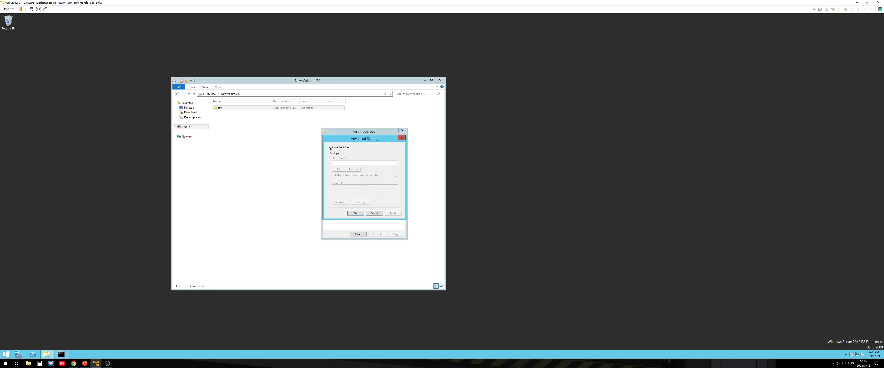
click(329, 148)
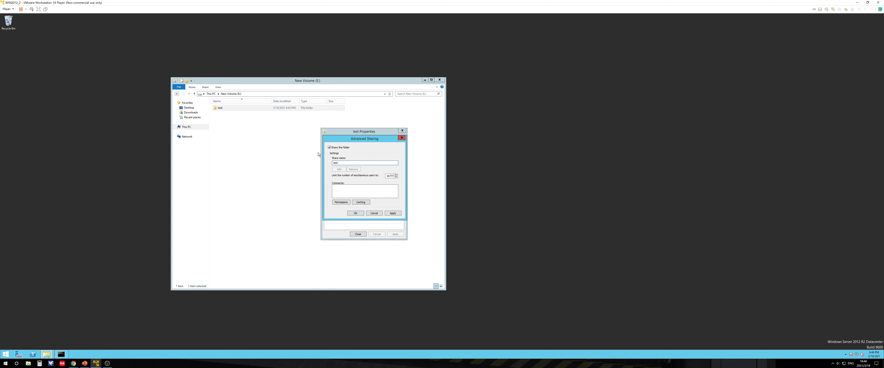
double_click(389, 175)
click(390, 176)
double_click(390, 176)
click(393, 213)
click(355, 213)
click(358, 235)
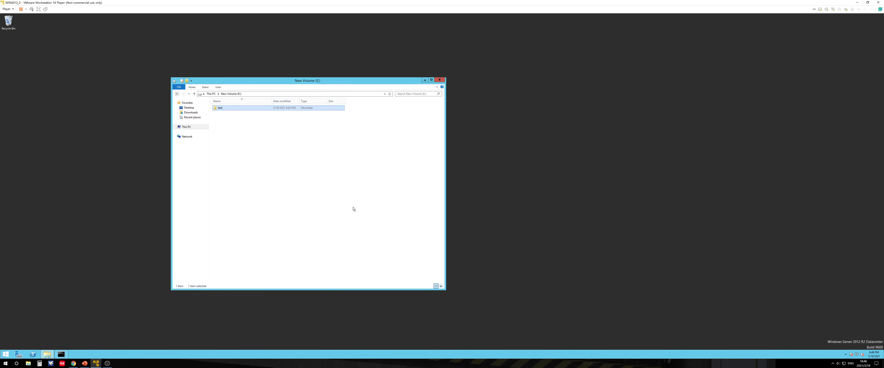
Bring the command prompt forward, reposition it and clear its screen with cls
click(264, 162)
click(221, 109)
click(63, 354)
drag(288, 78, 489, 118)
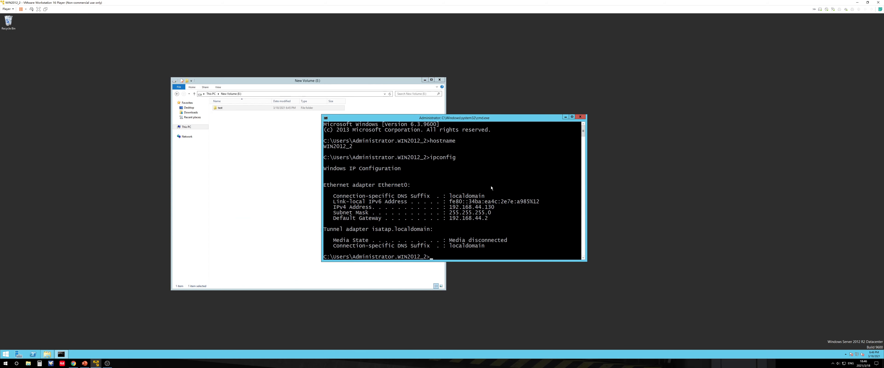
text(cls)
key(Return)
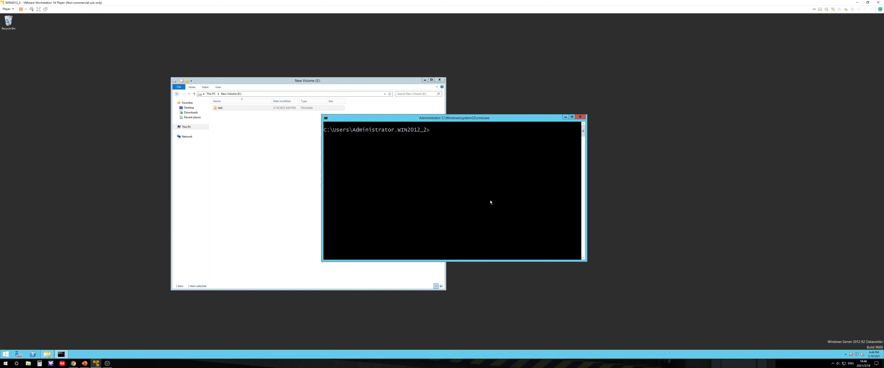
List the server's shared folders with the net share command
text(net share)
key(Return)
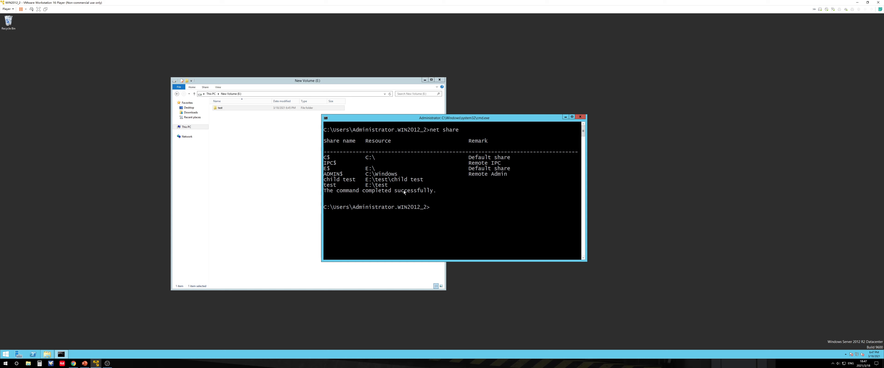
Close the command prompt and open Computer Management from Server Manager's tools, moving its window into view
click(580, 117)
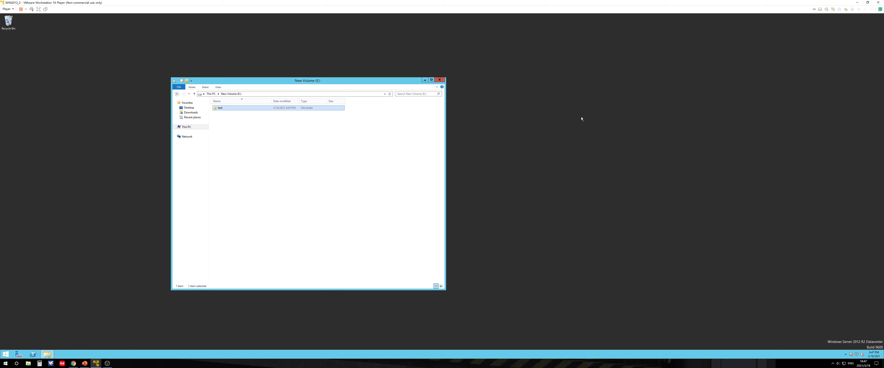
click(294, 155)
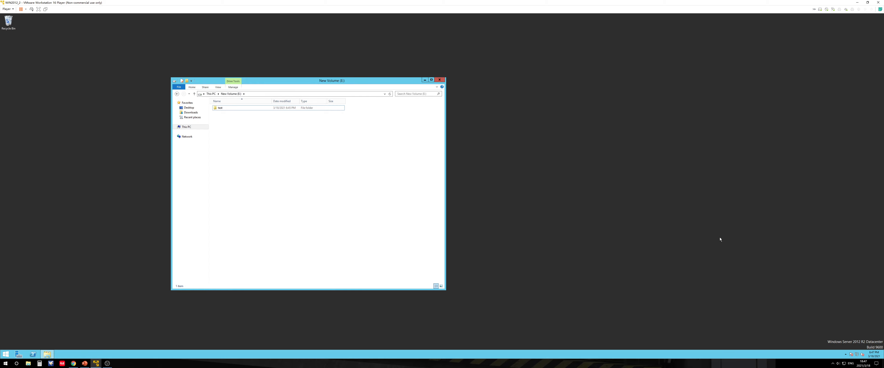
click(18, 355)
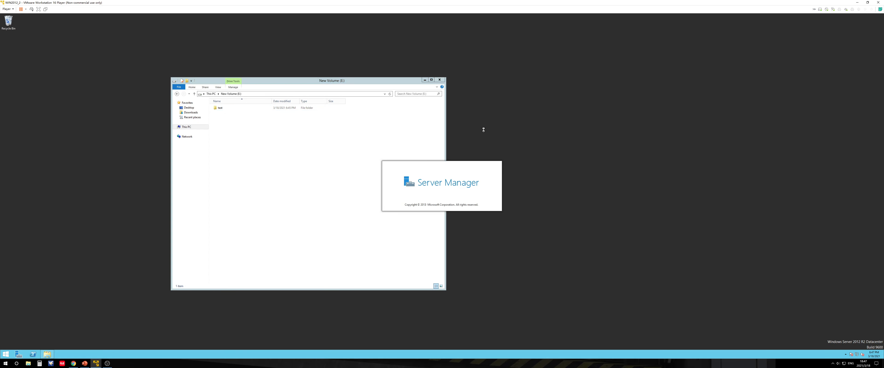
click(851, 26)
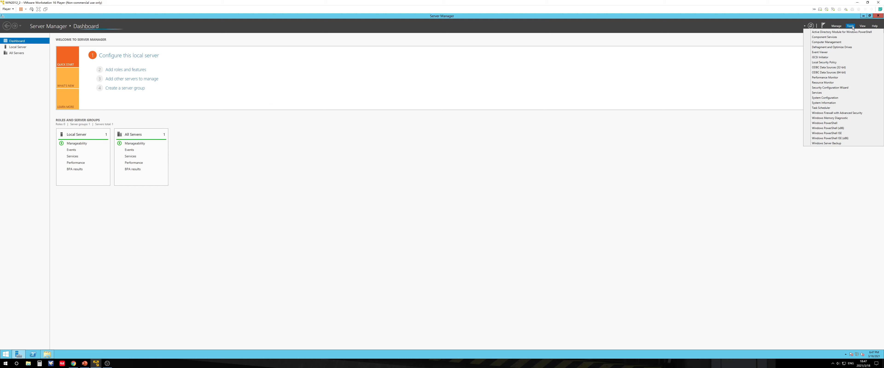
click(836, 43)
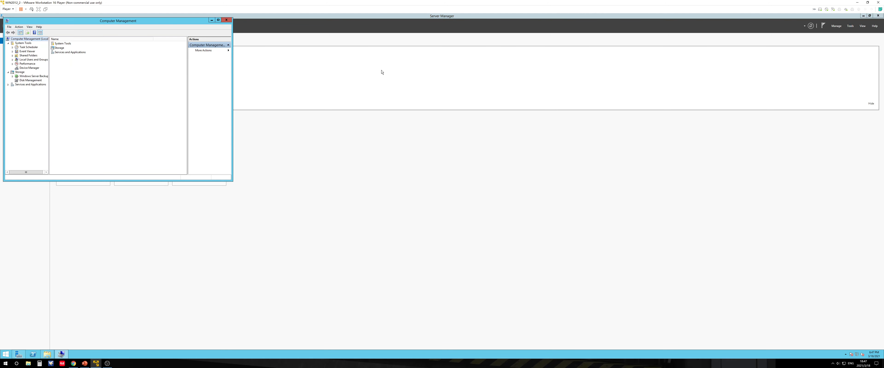
mouse_move(180, 22)
mouse_down()
mouse_move(387, 107)
mouse_move(523, 138)
mouse_up()
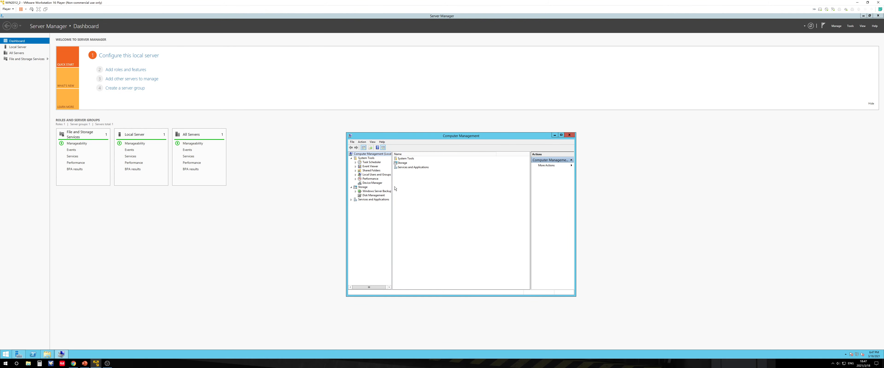
Review the Shares, Sessions and Open Files lists under Shared Folders in Computer Management
click(355, 171)
click(371, 175)
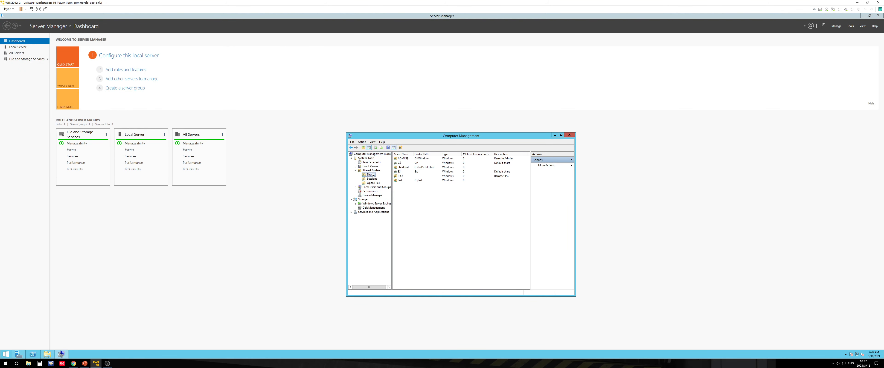
click(404, 182)
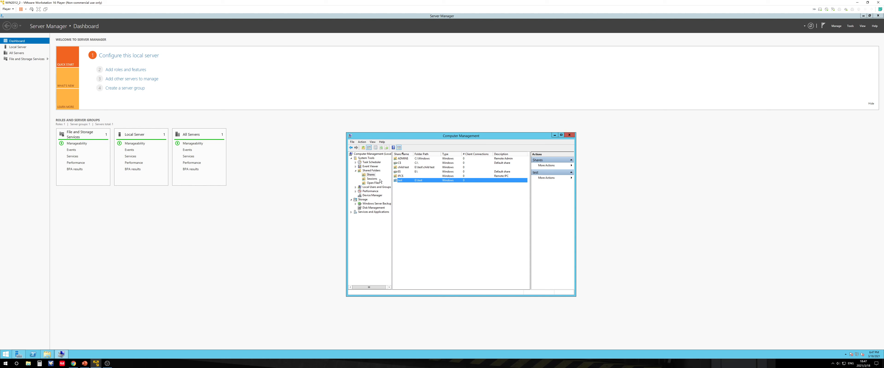
click(372, 179)
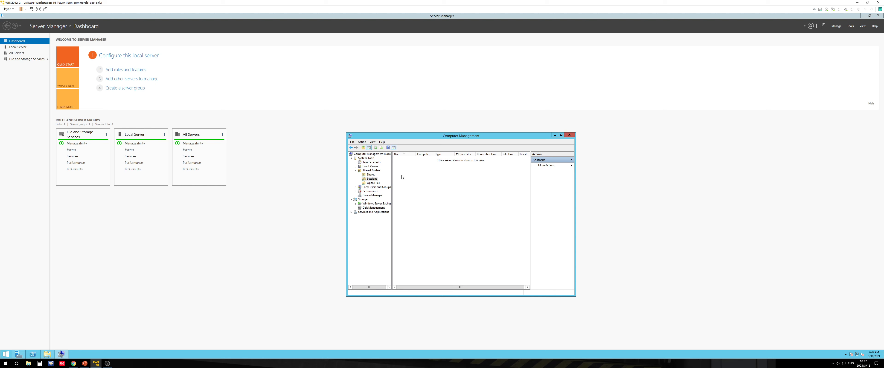
click(373, 183)
key(Up)
key(Up)
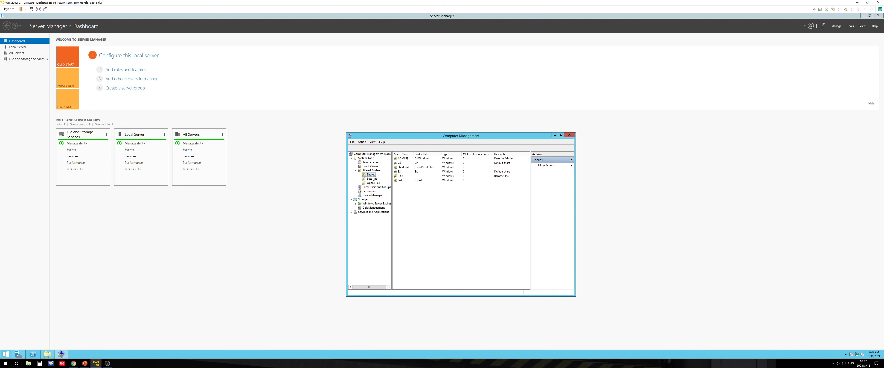
key(Down)
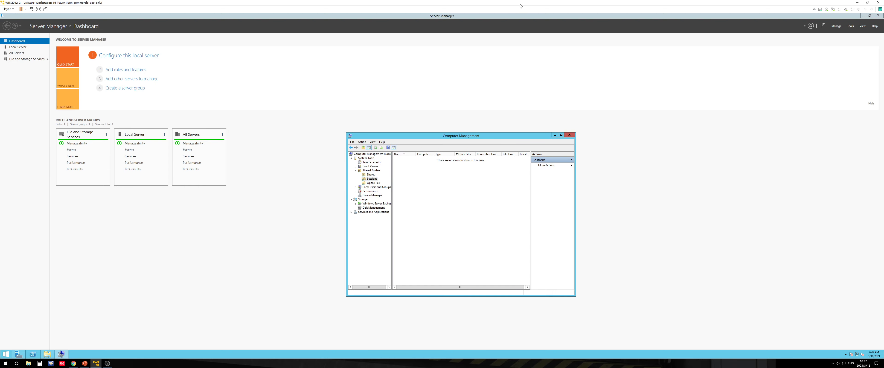
Arrange the two server VMs side by side and start a UNC path \\ in the second server's Run dialog
drag(521, 4, 1, 51)
click(522, 101)
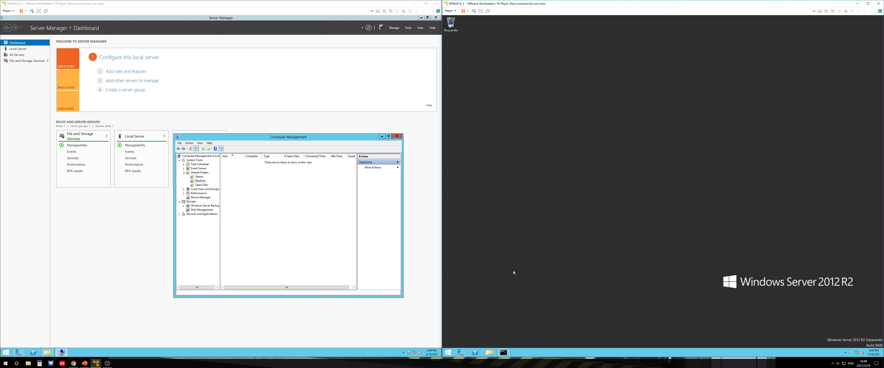
key(super+r)
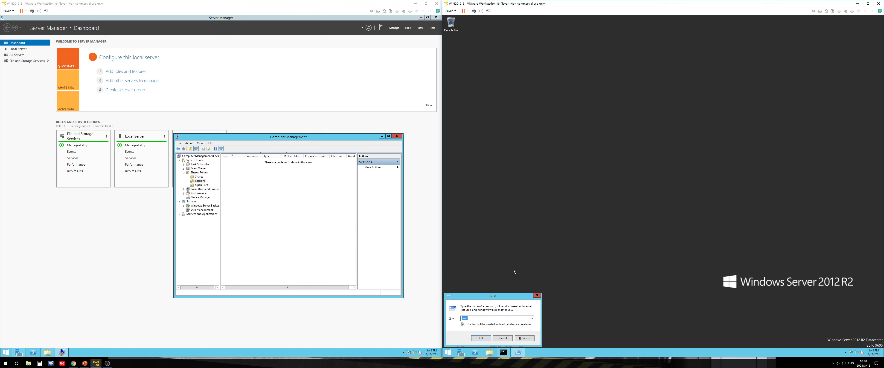
text(\\)
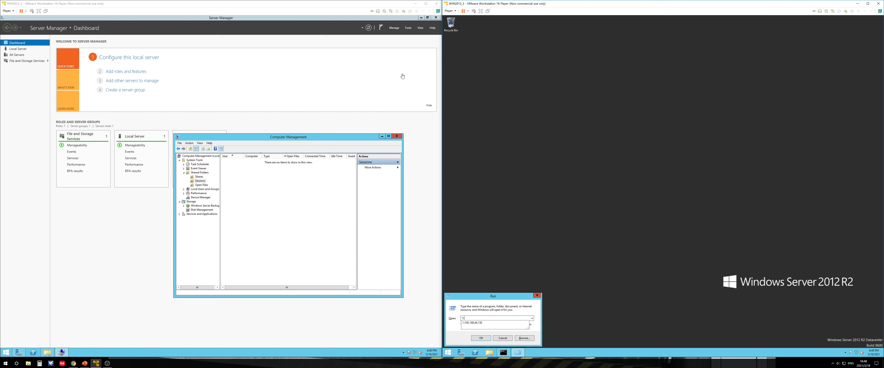
Open a command prompt on the first server and run ipconfig to check its IP address
click(382, 136)
key(super+r)
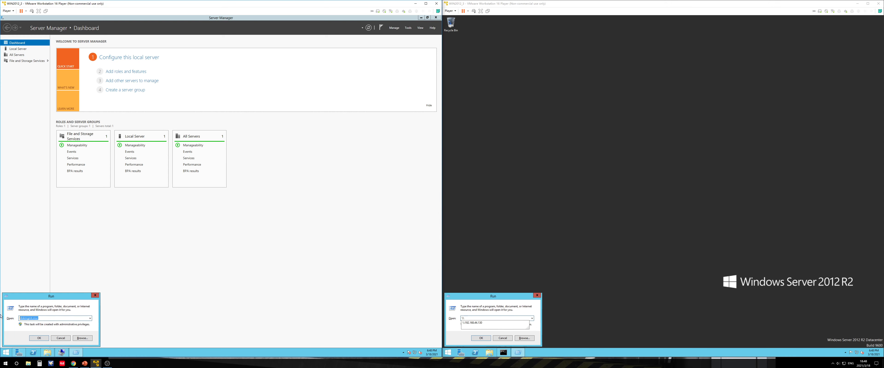
text(cmd)
key(Return)
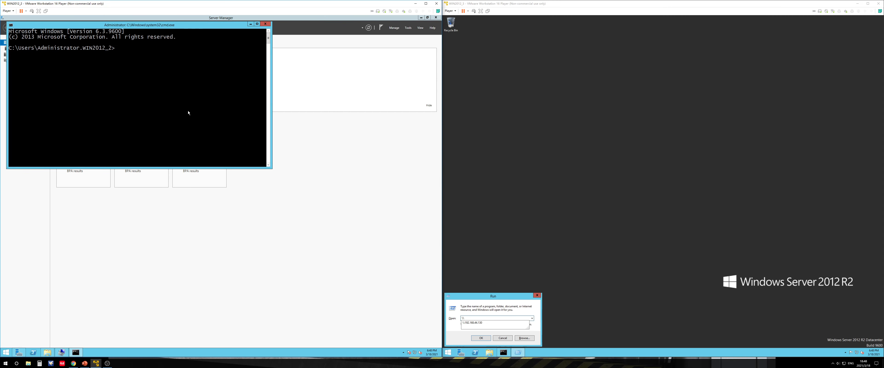
text(ipconfig)
key(Return)
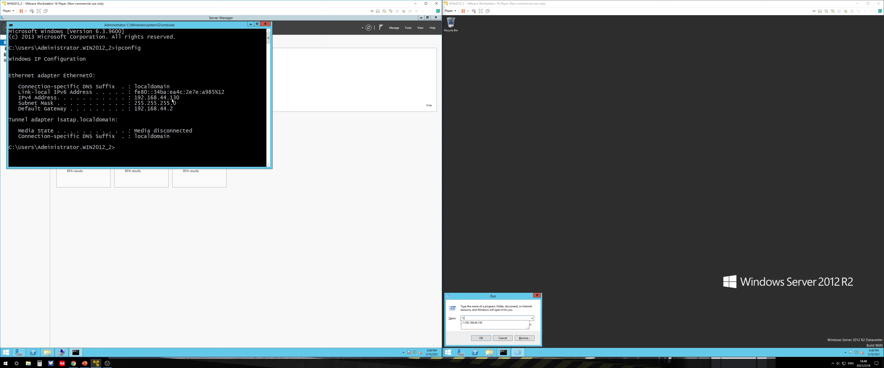
Connect from the second server to \\192.168.44.130 and open the shared test folder
click(491, 324)
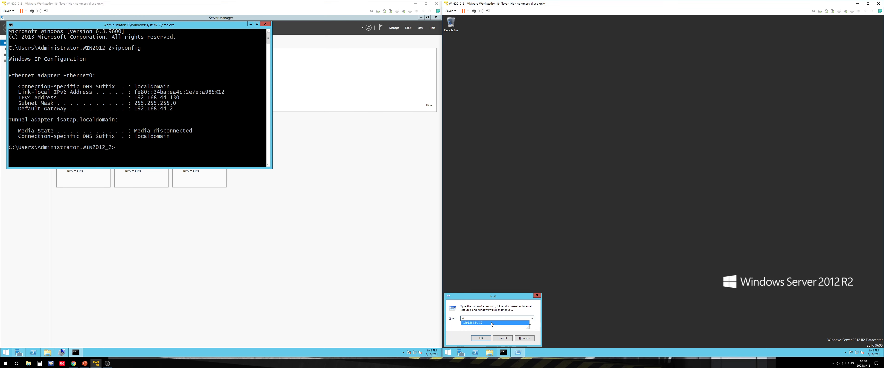
click(491, 323)
click(482, 338)
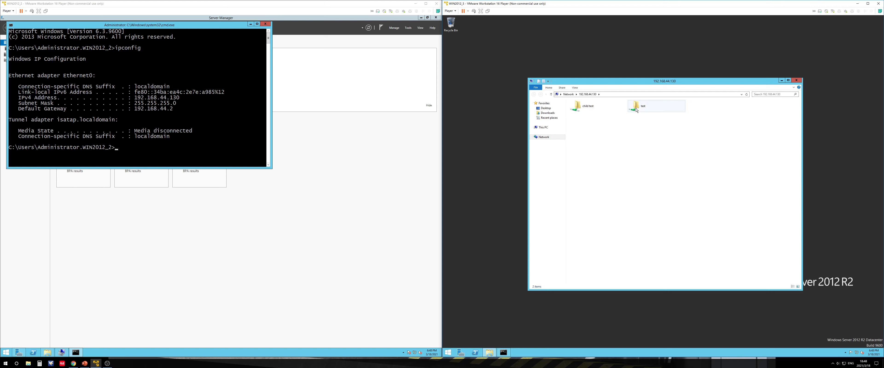
click(635, 108)
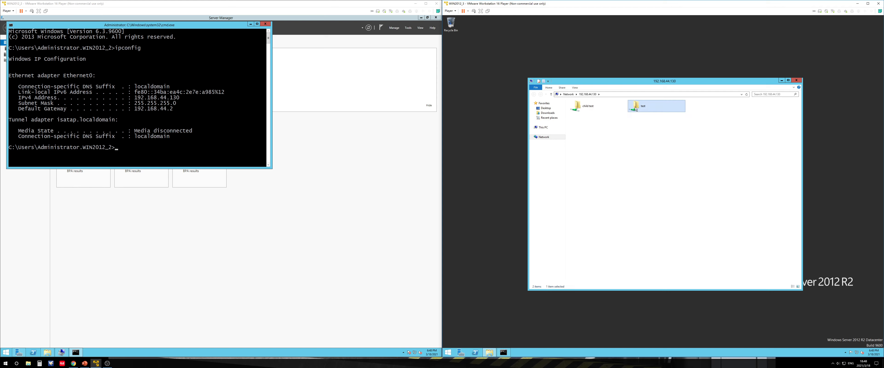
double_click(635, 108)
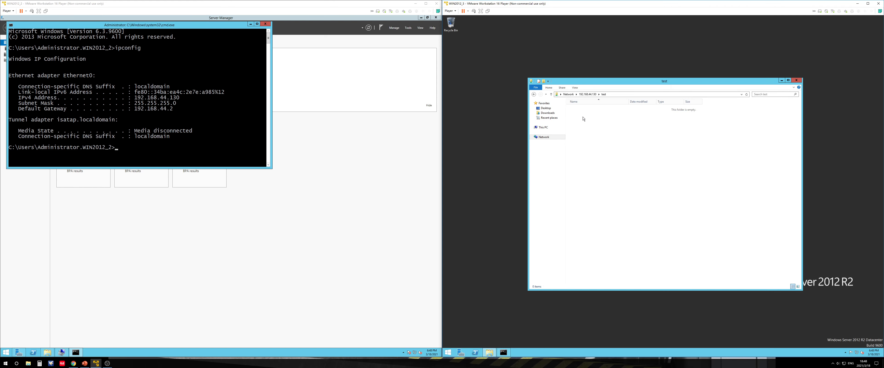
Reopen the test share from the second server and check the Sessions list in Computer Management on the first server
click(250, 25)
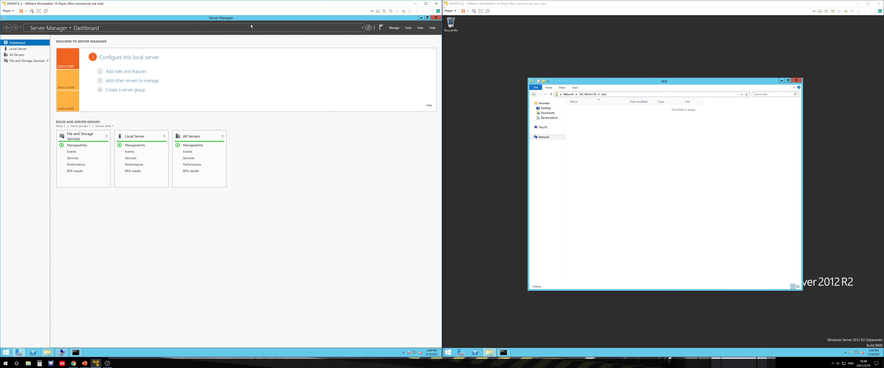
click(588, 94)
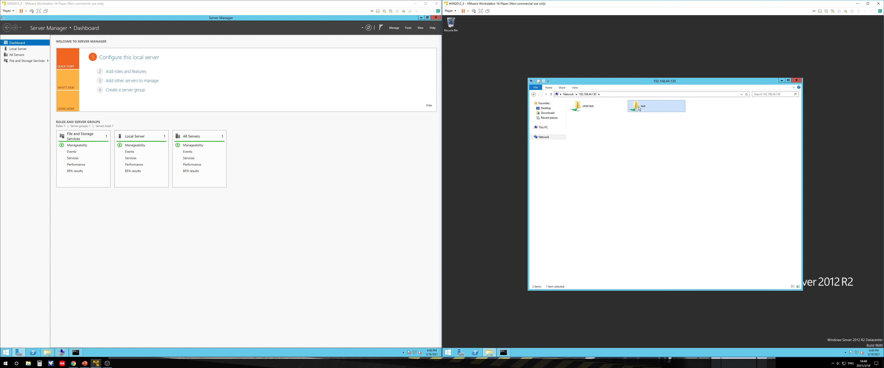
double_click(640, 109)
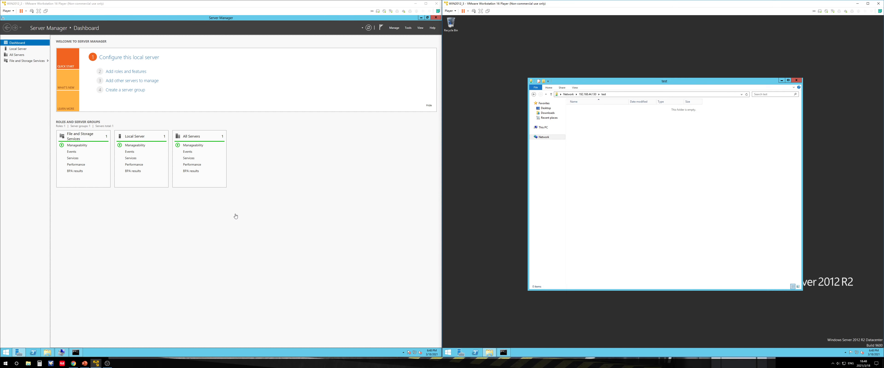
click(61, 353)
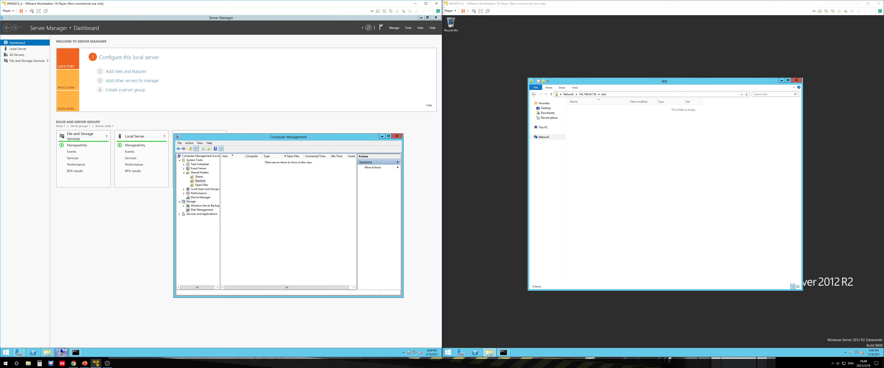
click(426, 3)
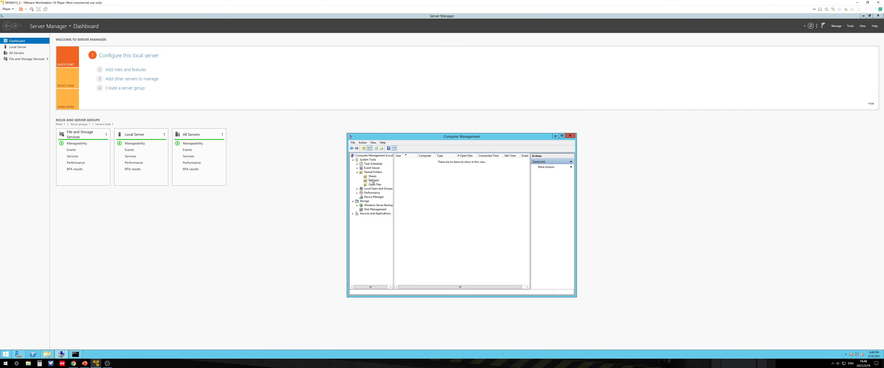
click(372, 181)
click(376, 185)
click(373, 181)
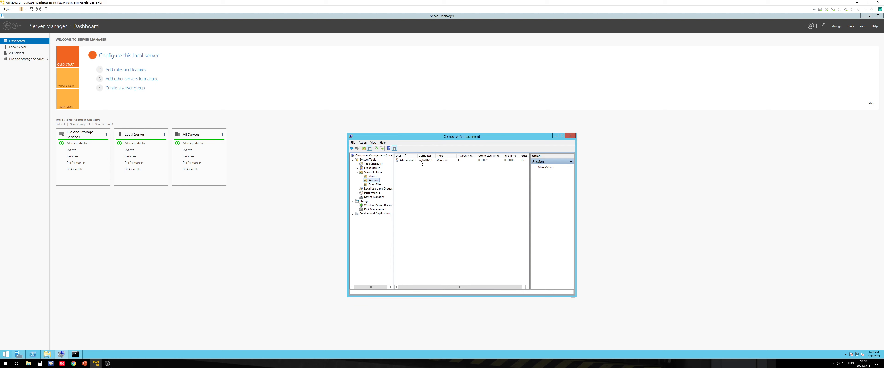
click(409, 161)
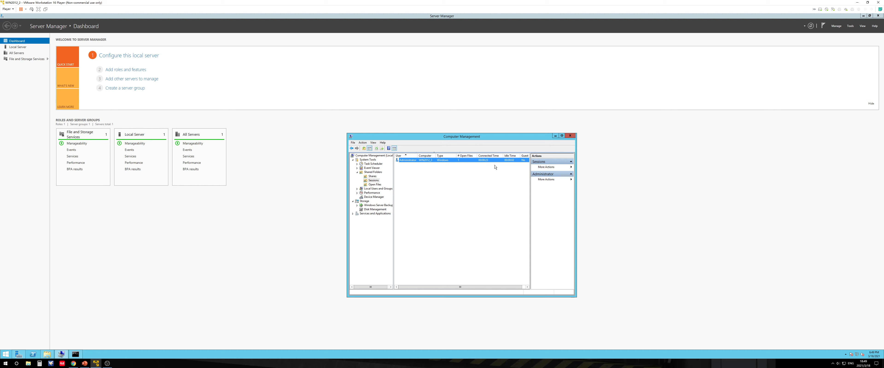
double_click(514, 7)
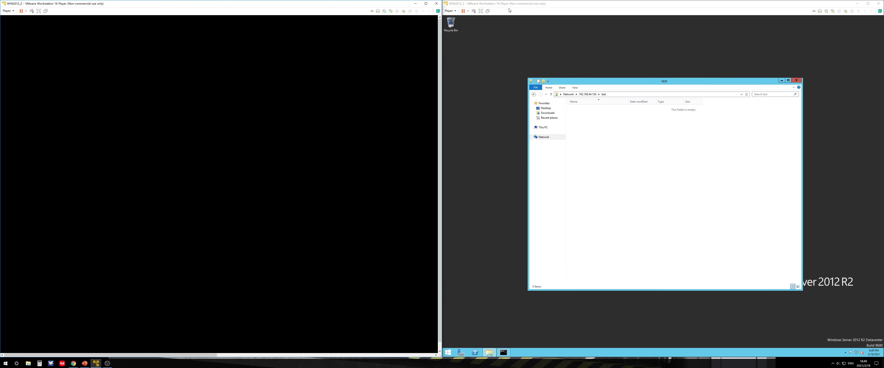
click(397, 137)
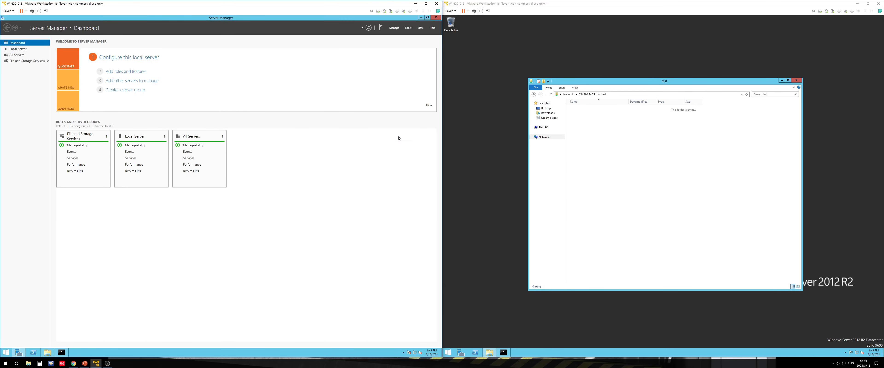
click(47, 353)
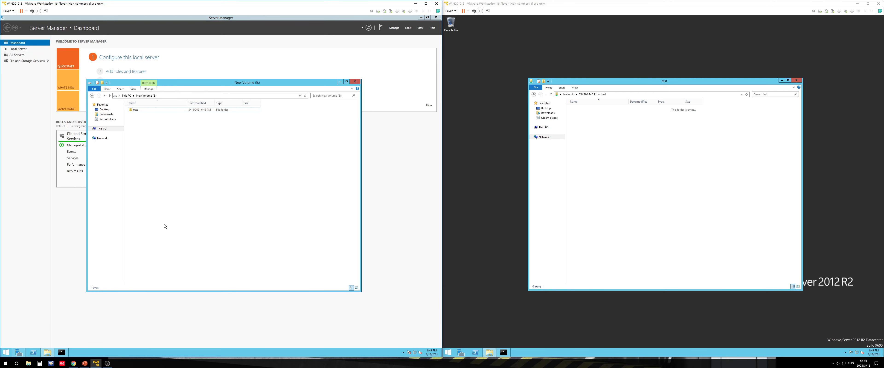
click(85, 363)
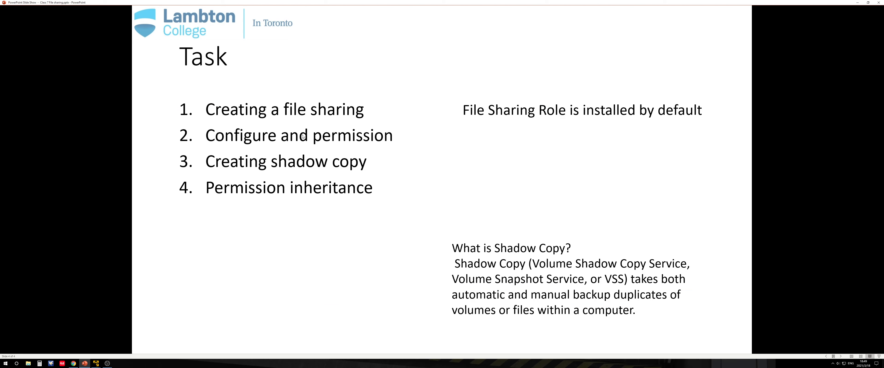
click(858, 3)
Browse into and back out of the test folder on E:, then open the test folder's Properties
double_click(142, 110)
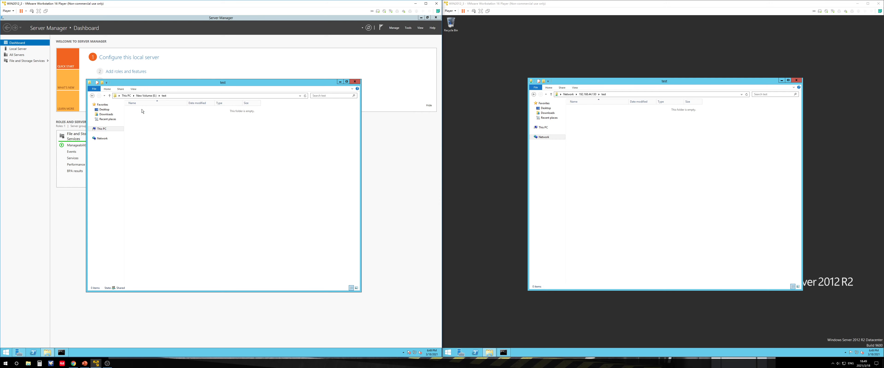
key(alt+Left)
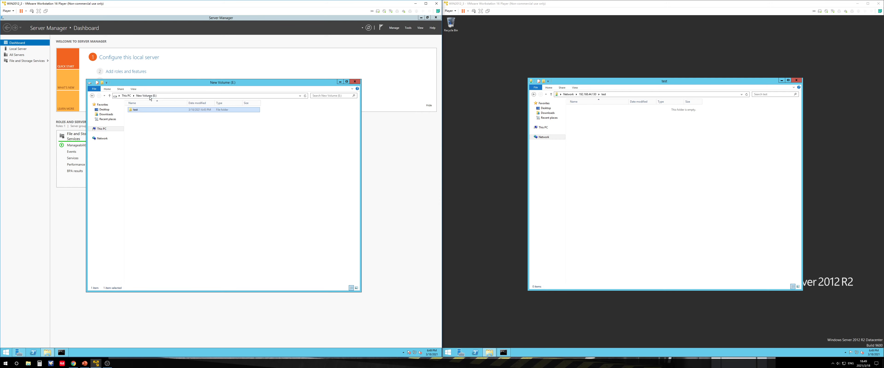
right_click(144, 110)
click(159, 179)
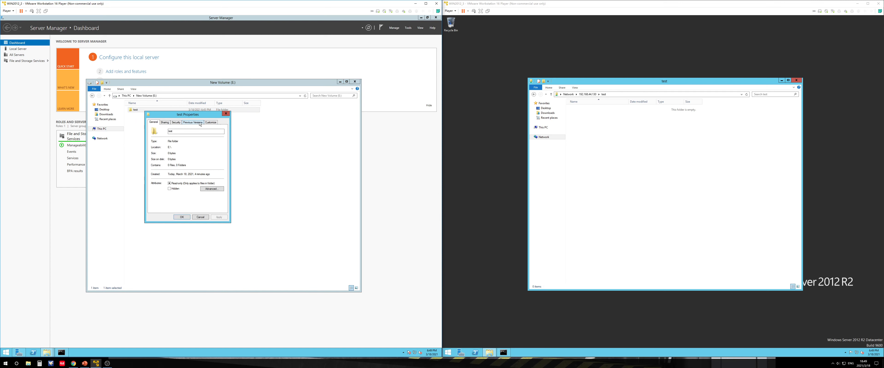
Open the share permissions of the test folder through its Advanced Sharing settings
click(165, 122)
click(176, 122)
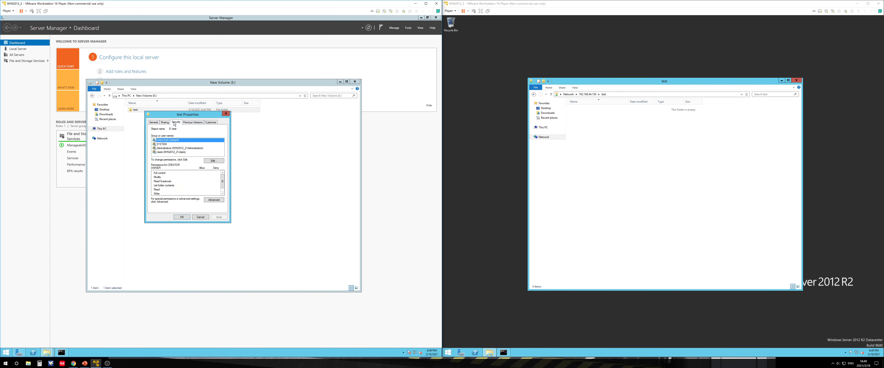
click(168, 124)
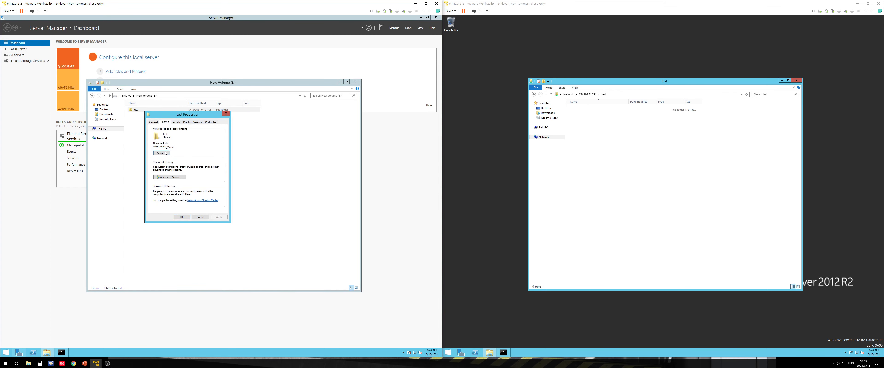
click(161, 154)
click(255, 118)
click(170, 178)
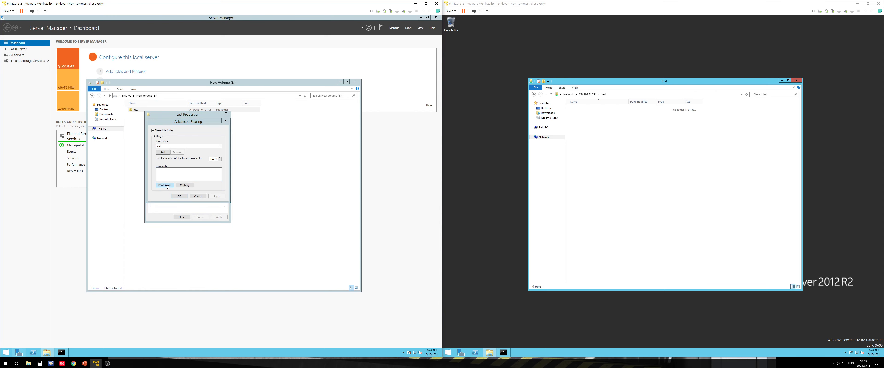
click(158, 187)
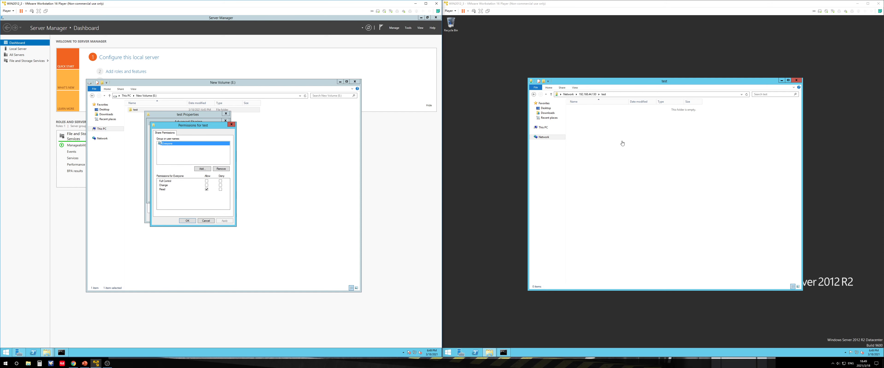
Try to create a new text document in the shared test folder from the second server
right_click(624, 133)
mouse_move(645, 175)
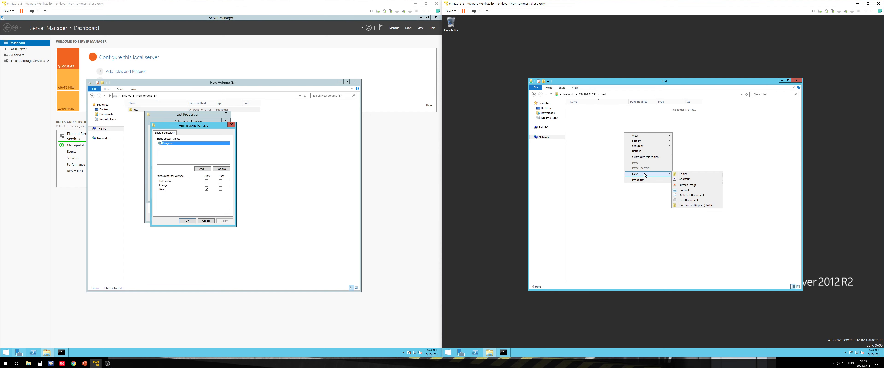
click(689, 201)
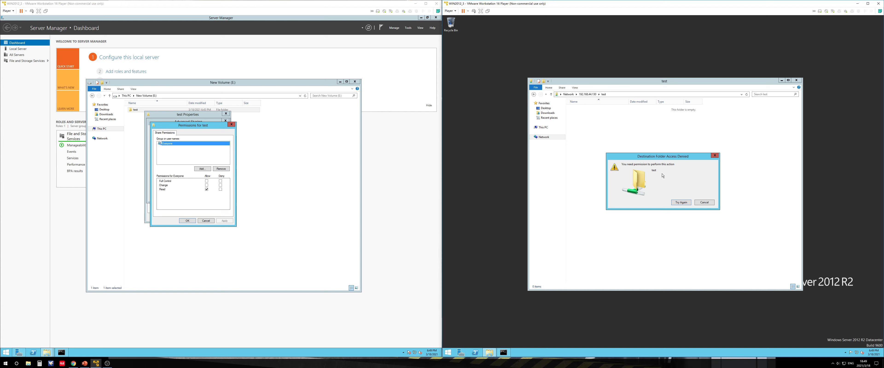
click(712, 202)
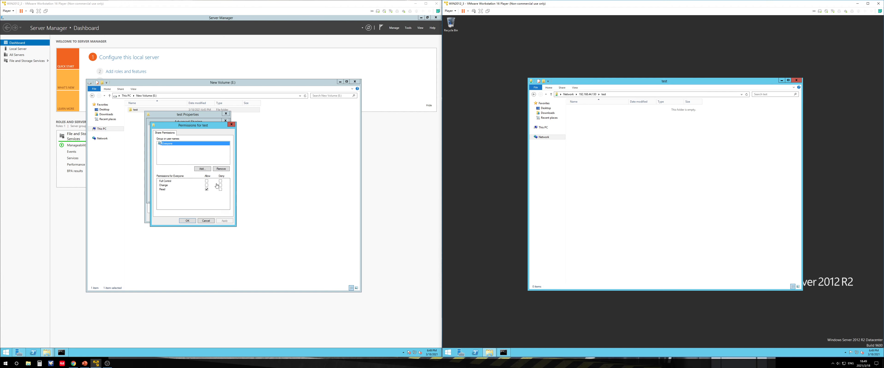
Allow Full Control for Everyone in the test share permissions and close the properties dialogs
click(207, 181)
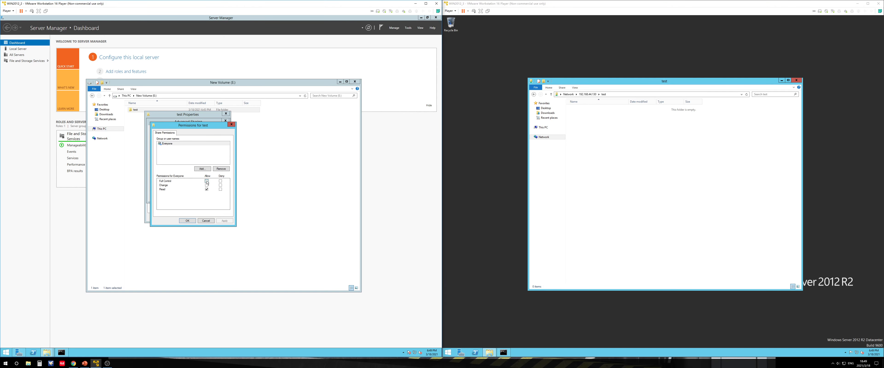
click(187, 221)
click(188, 219)
click(180, 208)
Create a new text document in the shared test folder from the second server
click(648, 155)
right_click(630, 159)
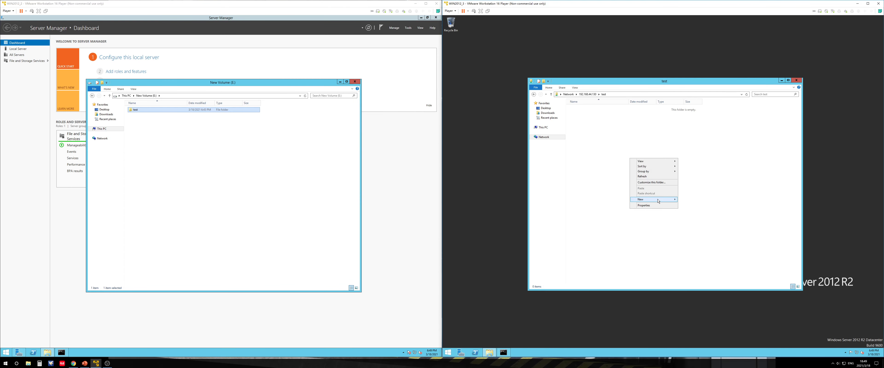
mouse_move(645, 199)
click(692, 226)
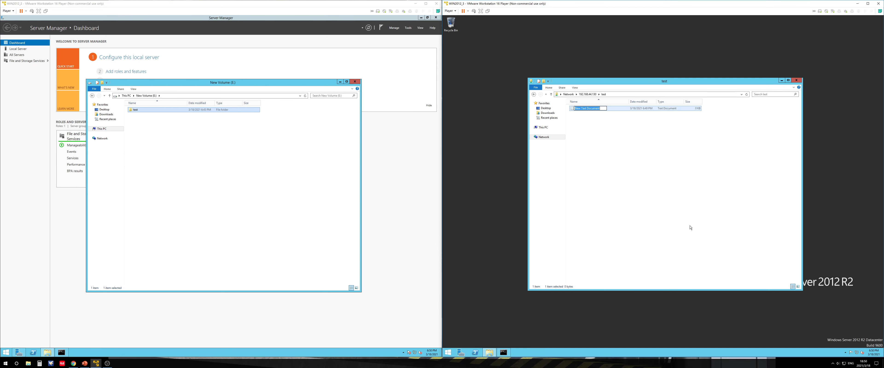
click(625, 166)
click(581, 110)
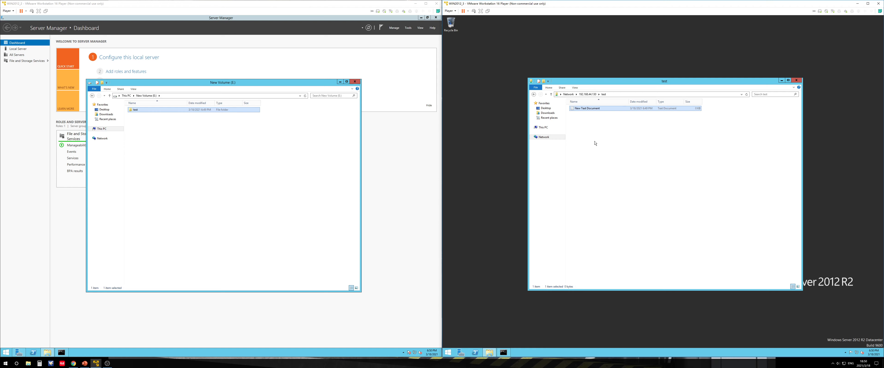
Reopen the test folder's Properties and review its share permissions through Advanced Sharing
click(205, 131)
right_click(159, 113)
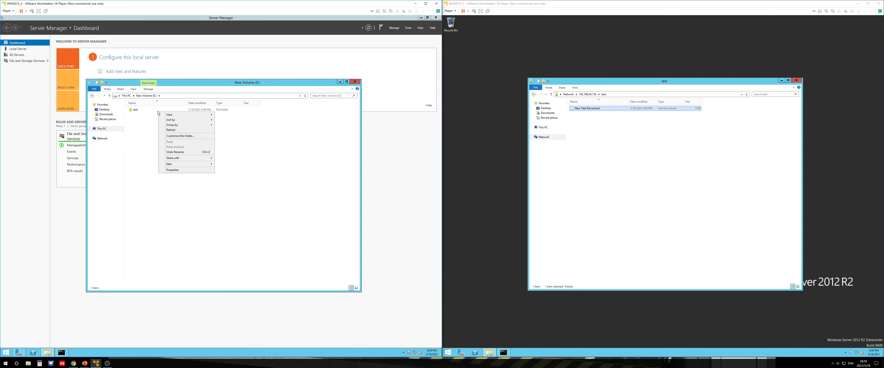
click(144, 113)
click(143, 111)
right_click(144, 113)
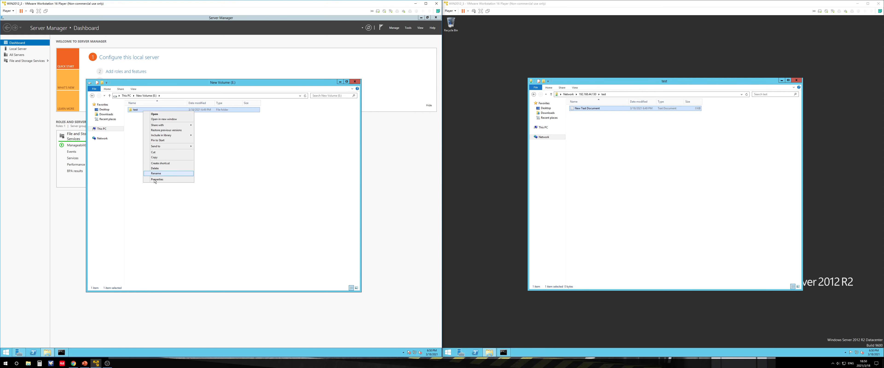
click(160, 185)
click(163, 123)
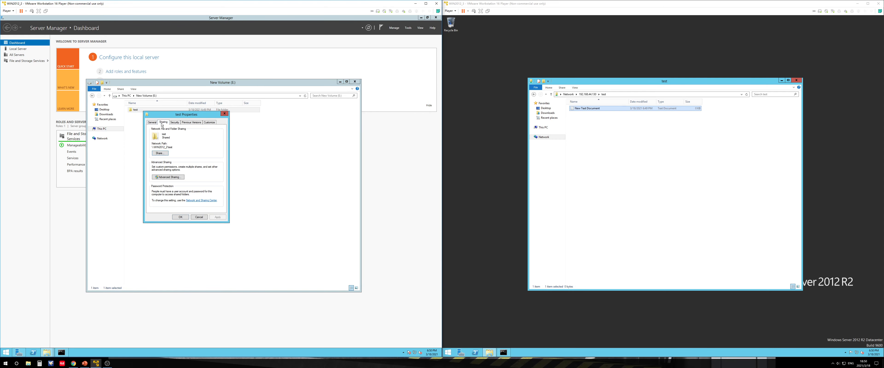
click(163, 178)
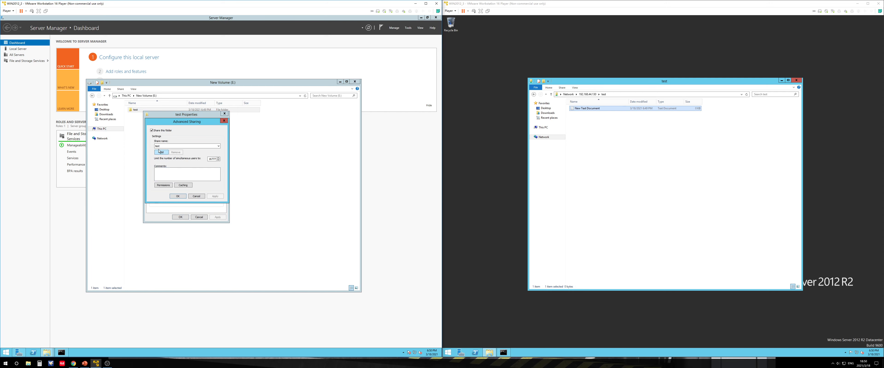
click(160, 185)
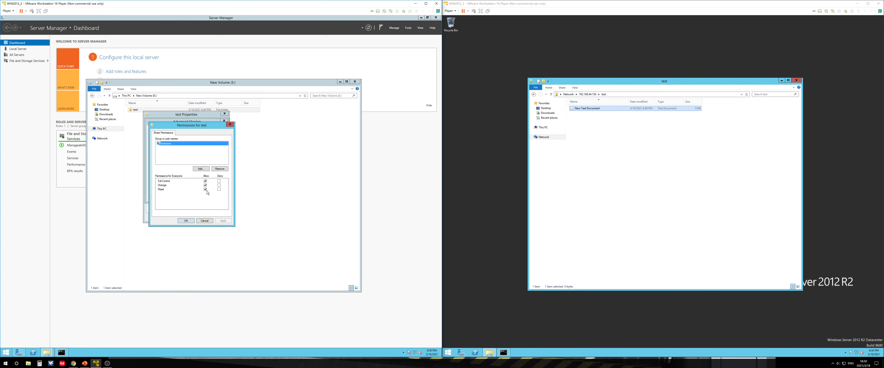
click(186, 221)
click(197, 197)
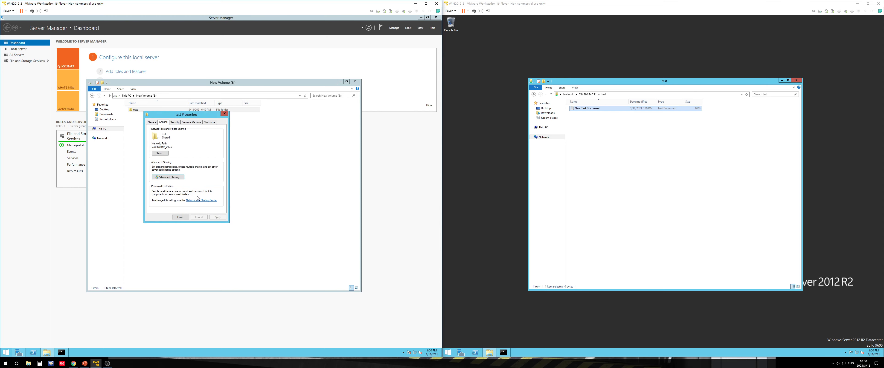
Deny the Write permission for Administrators in the test folder's security settings and apply it
click(175, 122)
click(189, 148)
scroll(221, 188, down, 1)
click(212, 161)
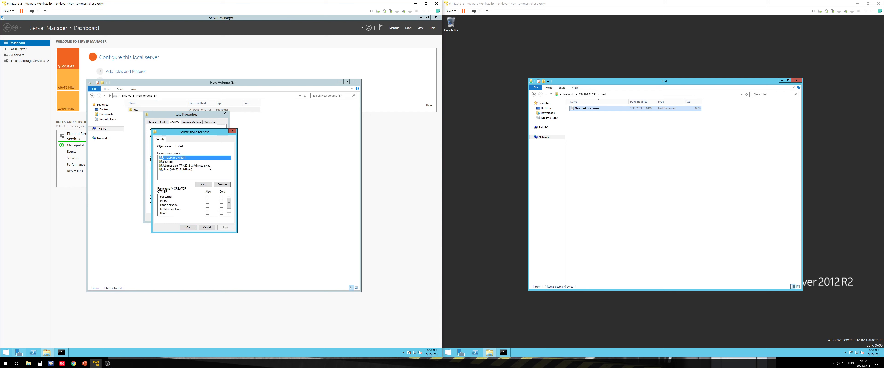
click(202, 166)
scroll(230, 204, down, 1)
click(221, 210)
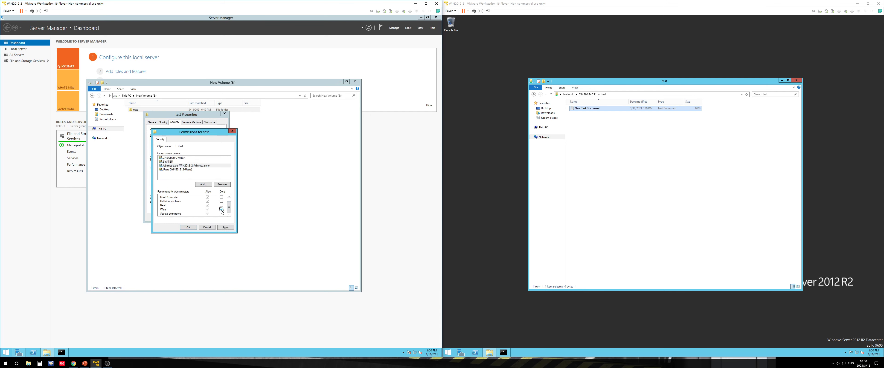
click(226, 228)
click(239, 208)
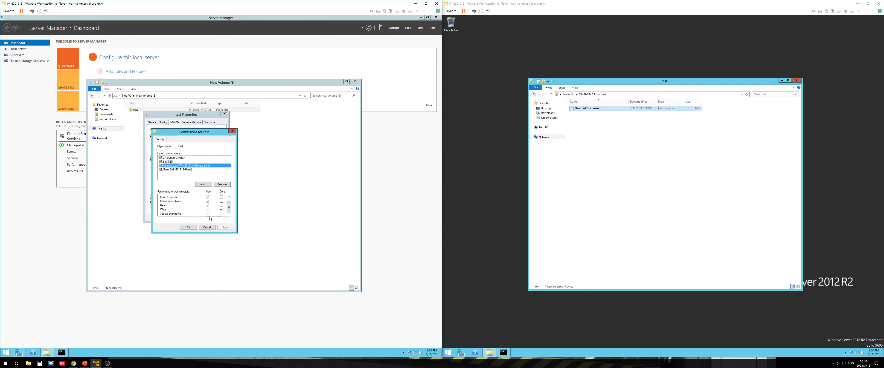
click(188, 228)
click(185, 220)
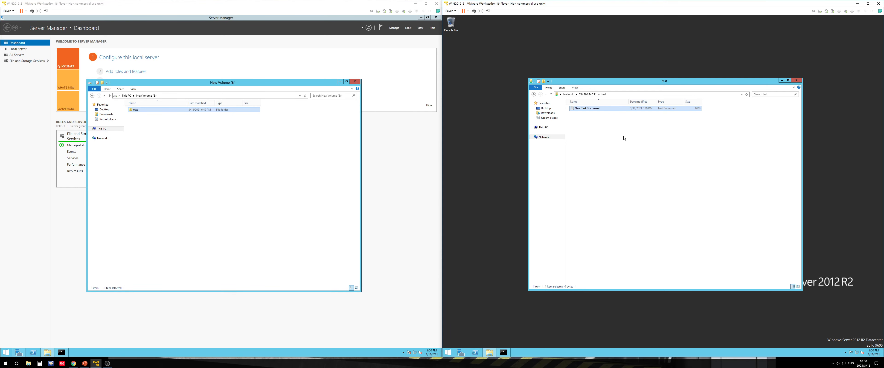
Try to create another text document in the shared test folder from the second server
right_click(602, 130)
mouse_move(644, 177)
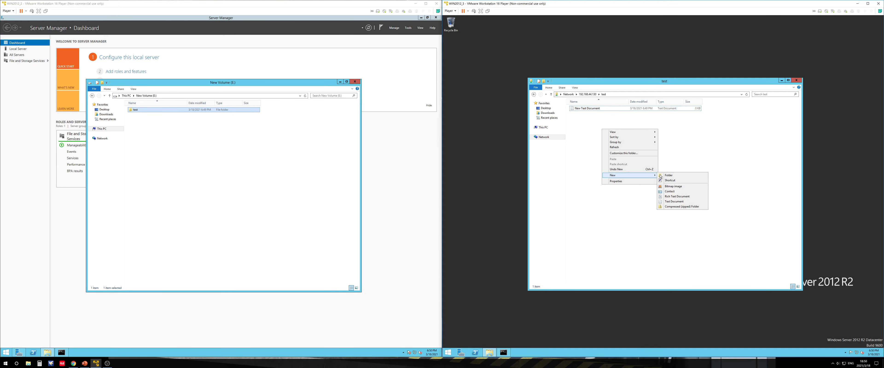
click(672, 202)
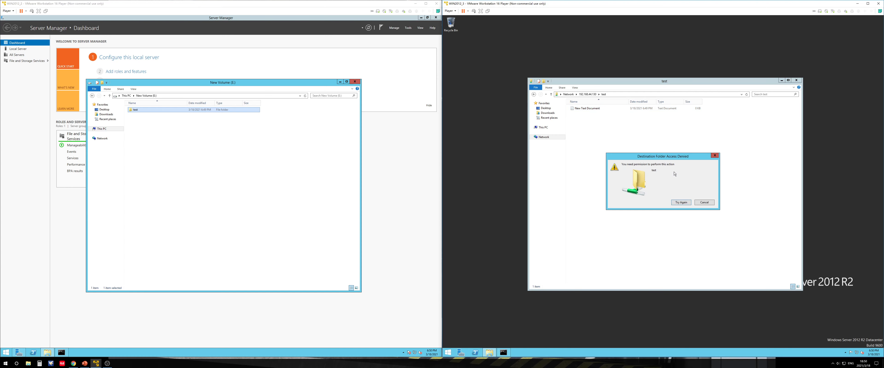
click(704, 202)
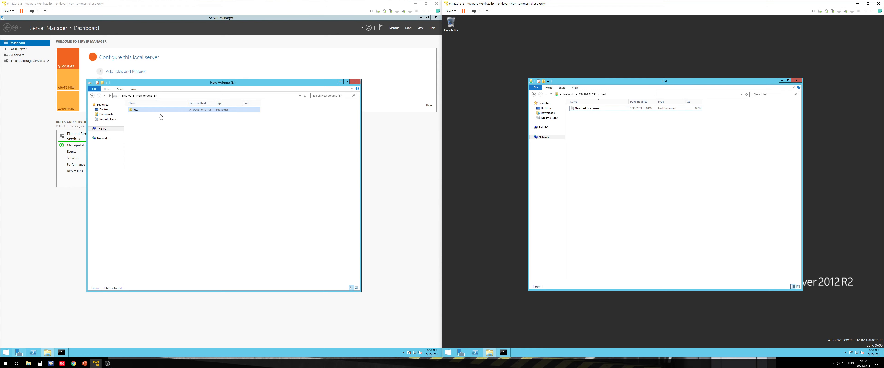
Remove the Deny Write permission for Administrators in the test folder's security settings
right_click(148, 110)
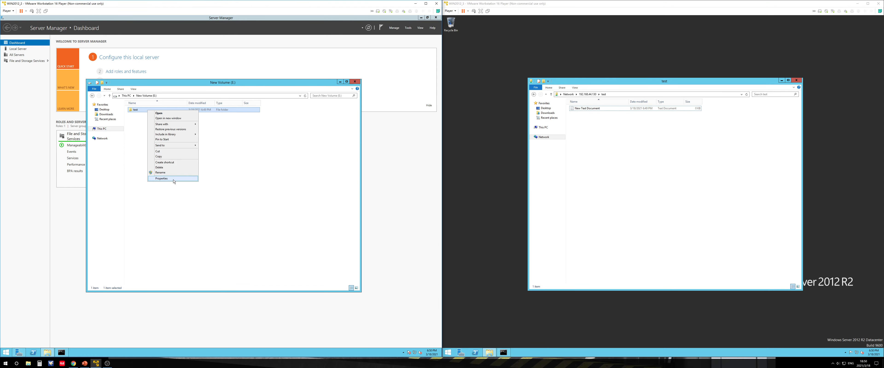
click(162, 178)
click(179, 122)
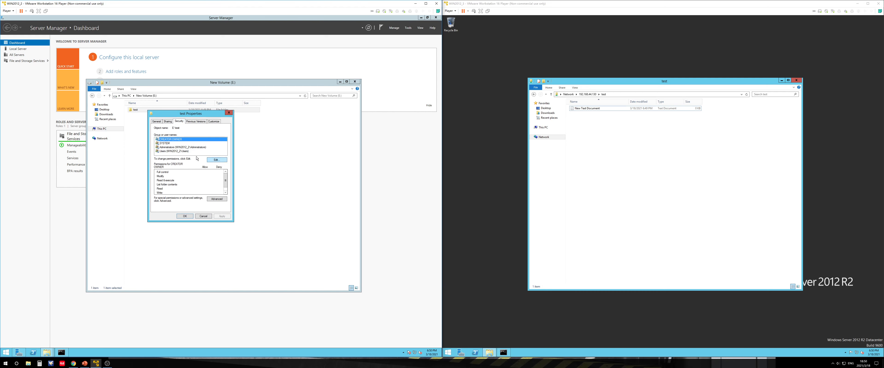
click(192, 147)
scroll(224, 181, down, 1)
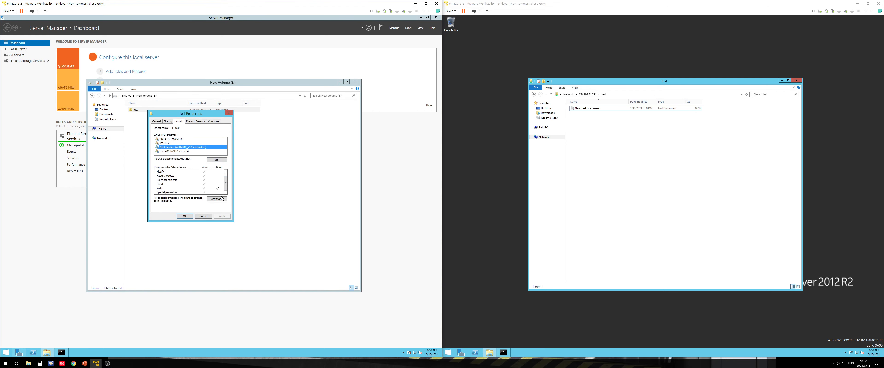
click(215, 161)
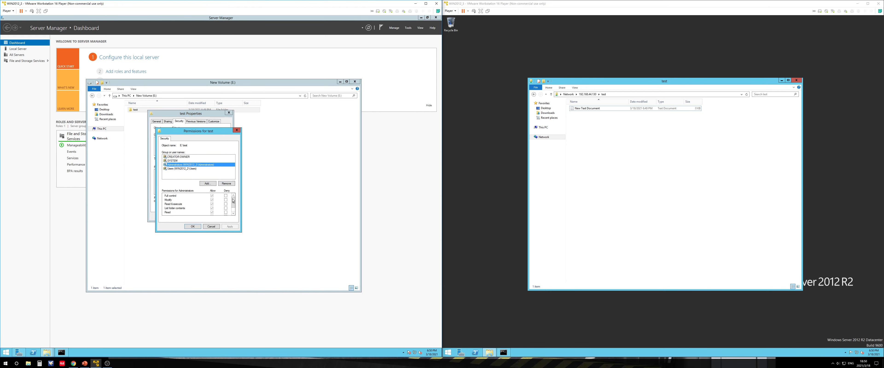
scroll(232, 201, down, 1)
click(225, 209)
click(225, 209)
click(225, 209)
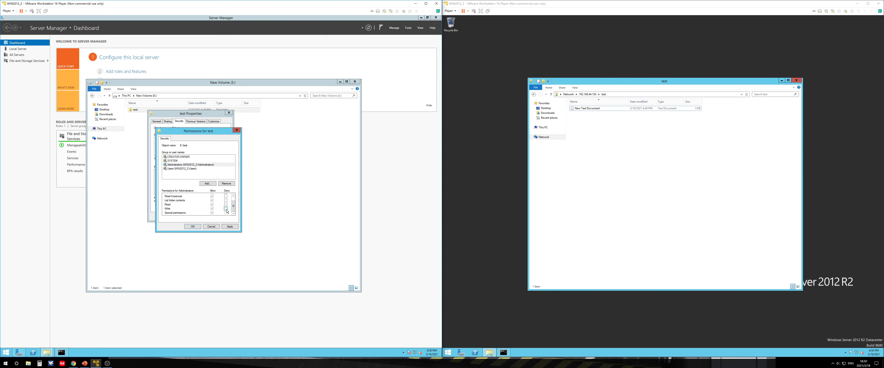
click(229, 226)
click(193, 226)
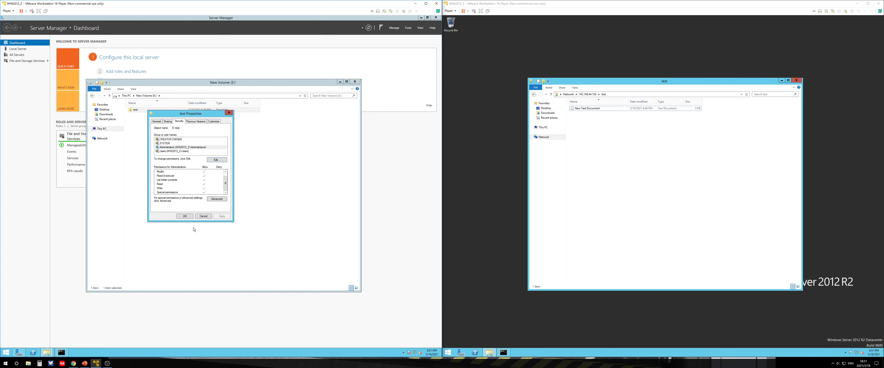
click(190, 217)
Create a second text document in the shared test folder from the second server
click(613, 167)
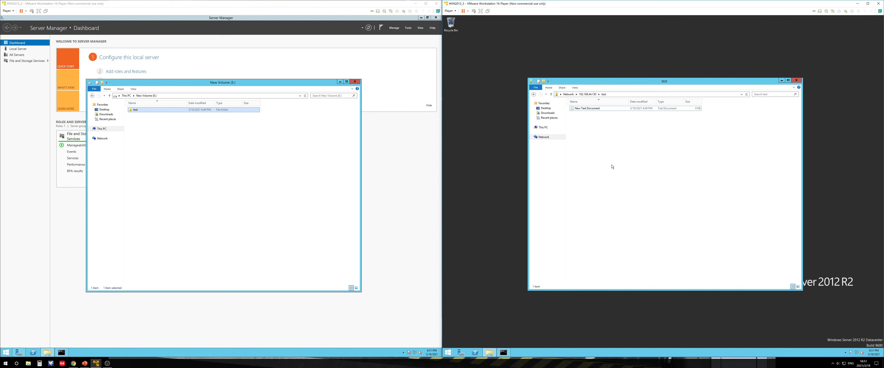
right_click(613, 167)
mouse_move(638, 211)
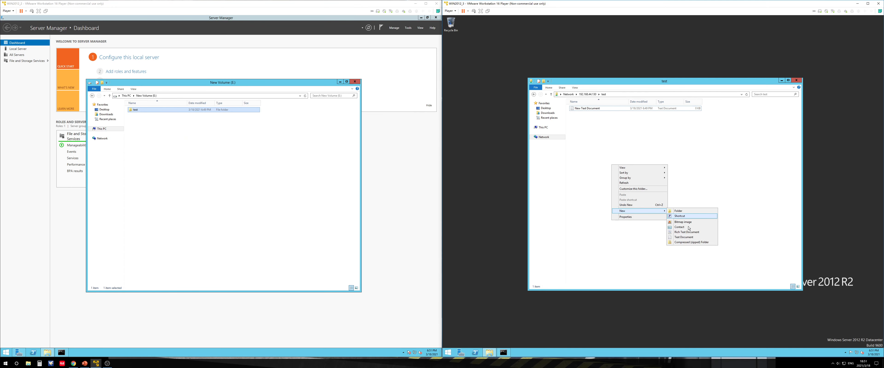
click(683, 237)
key(Return)
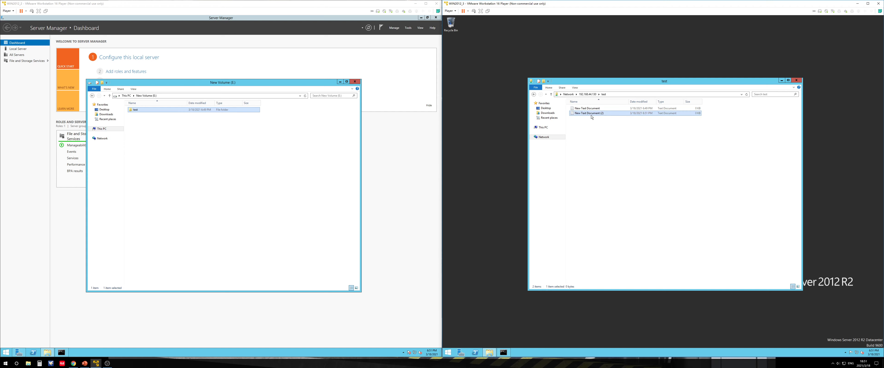
right_click(590, 115)
click(572, 138)
click(219, 134)
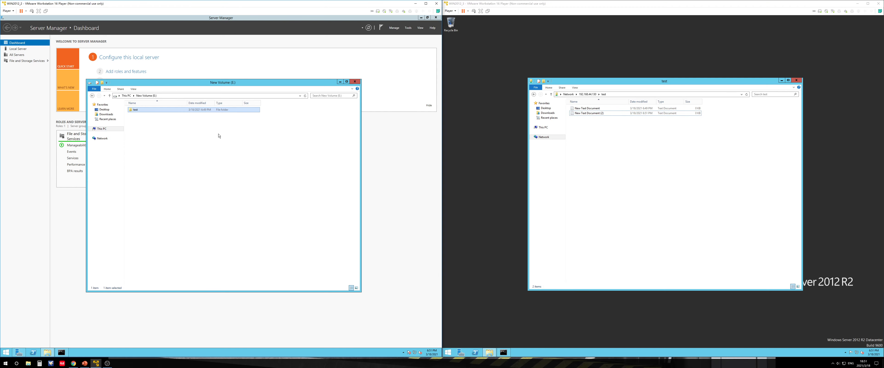
Open the test folder's properties and examine its sharing and security settings
right_click(158, 112)
click(170, 181)
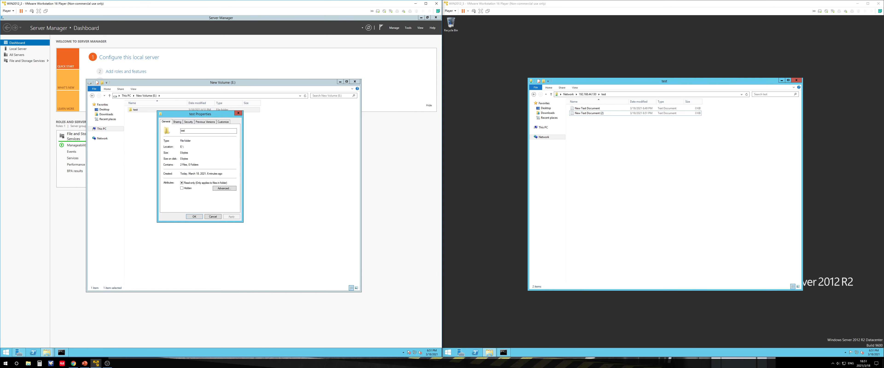
click(188, 123)
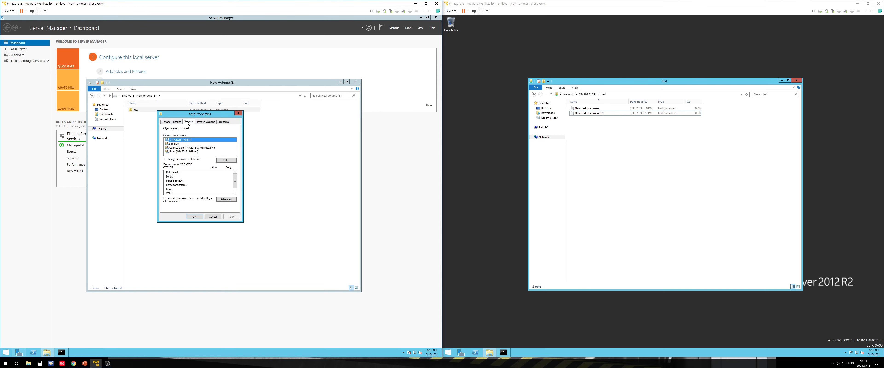
click(178, 124)
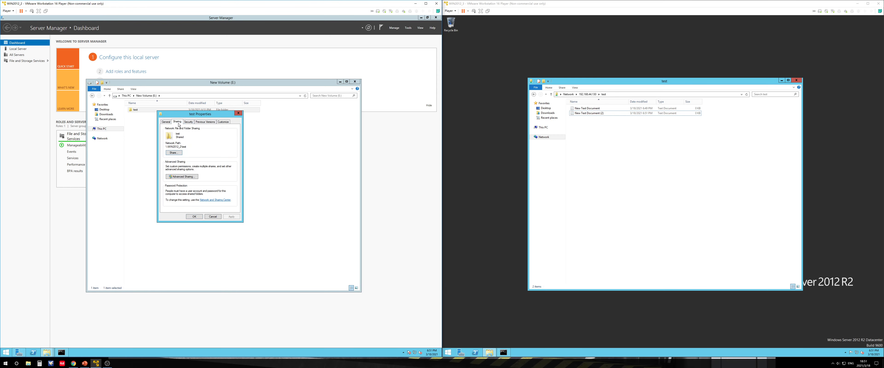
click(188, 123)
click(179, 123)
click(188, 123)
click(179, 123)
click(188, 122)
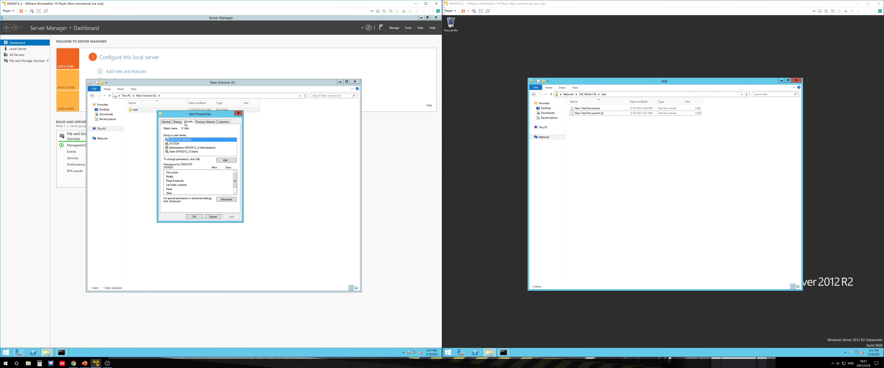
click(178, 123)
click(186, 123)
click(178, 123)
click(187, 123)
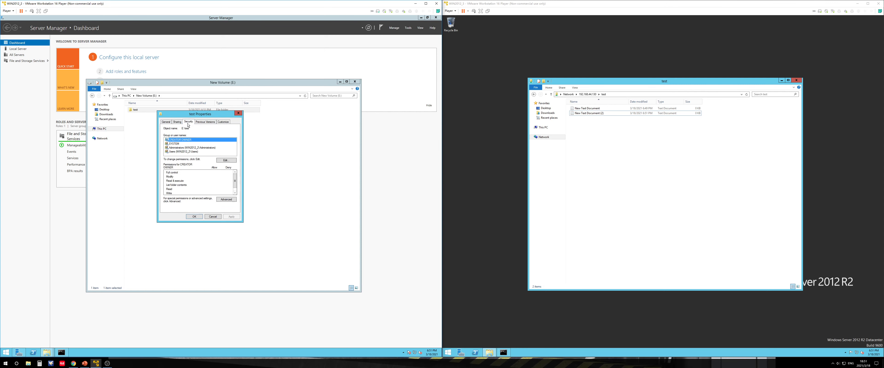
click(178, 122)
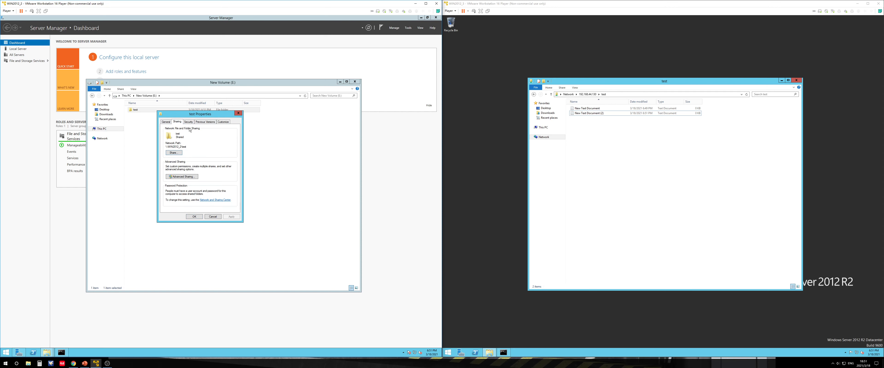
click(187, 123)
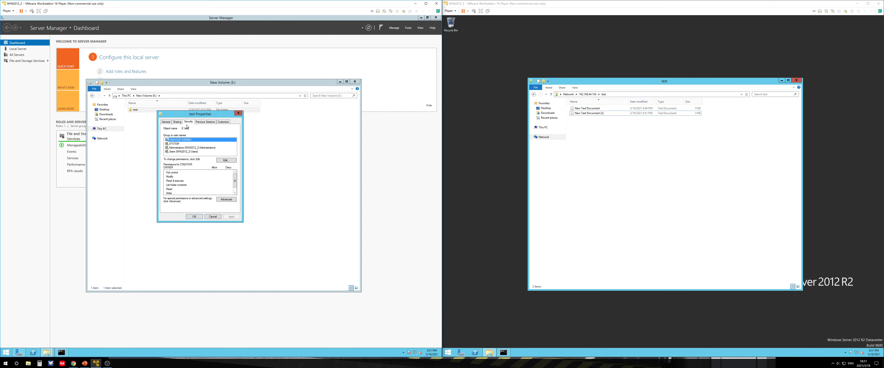
click(178, 123)
click(187, 122)
click(177, 123)
click(188, 123)
click(177, 123)
click(187, 123)
drag(235, 181, 233, 183)
Open the test folder's Advanced Sharing permissions for Everyone and confirm the dialogs
click(177, 122)
click(176, 177)
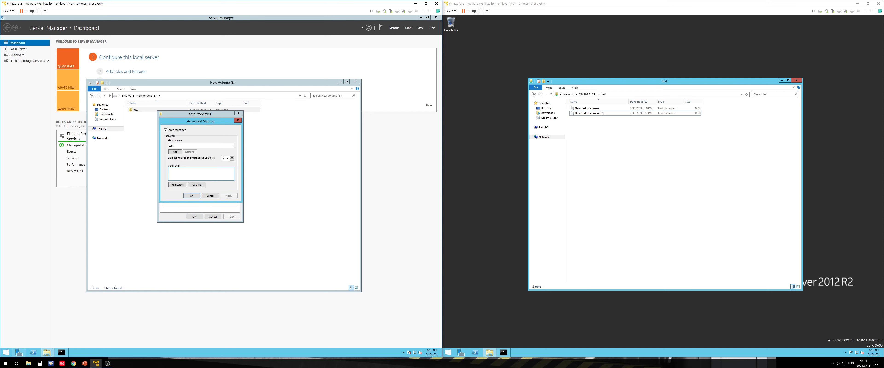
click(176, 185)
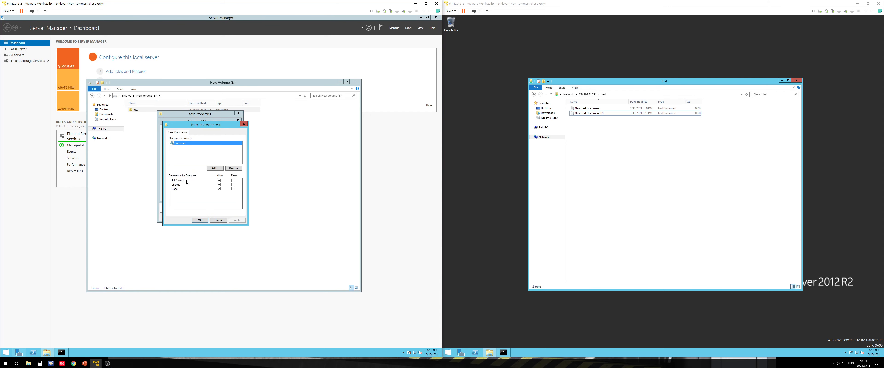
click(219, 181)
click(199, 220)
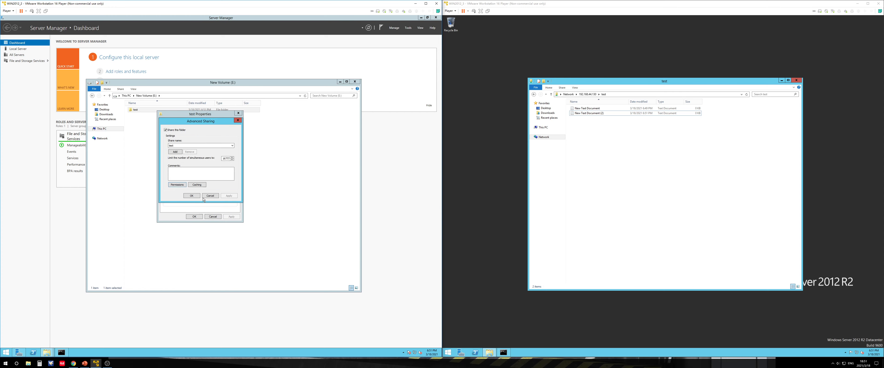
click(191, 196)
Delete the second text document from the shared test folder on the second server
click(188, 122)
click(202, 148)
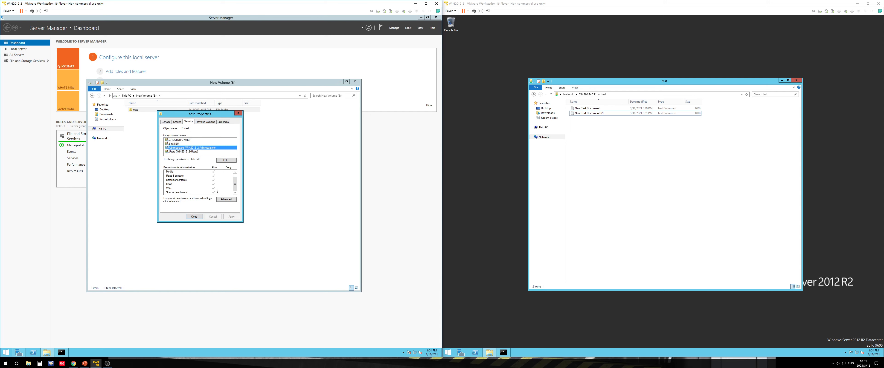
click(588, 113)
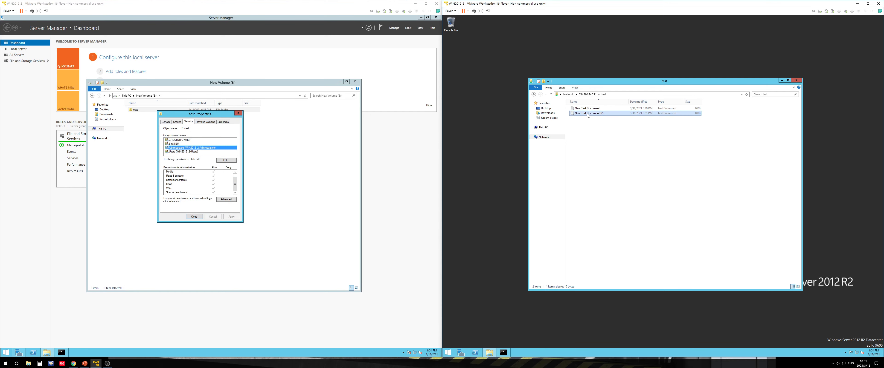
key(Delete)
key(Return)
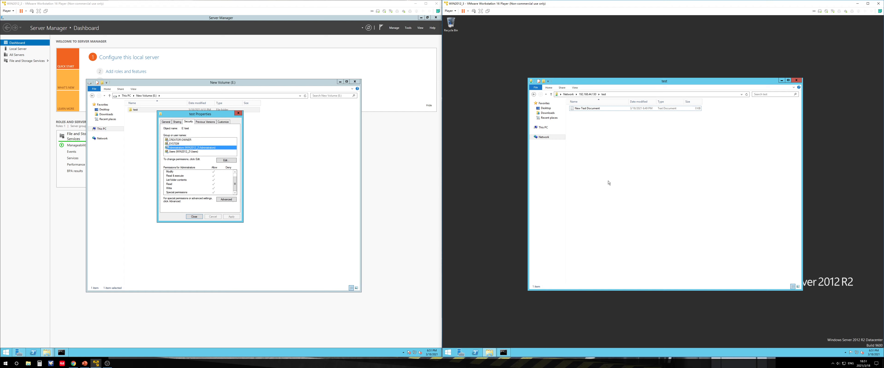
Deny the Write permission for Administrators on the test folder again, apply it and close the properties
click(187, 124)
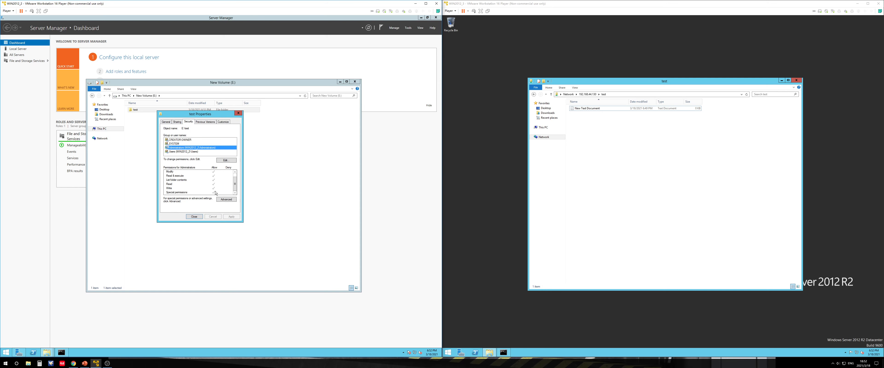
click(225, 161)
click(221, 165)
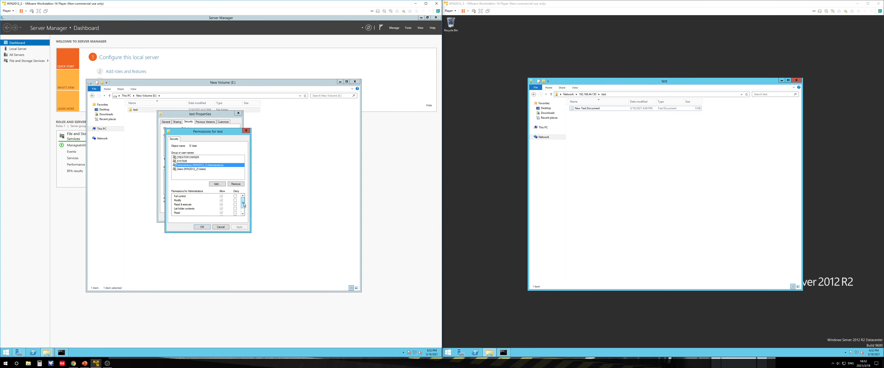
drag(244, 205, 244, 214)
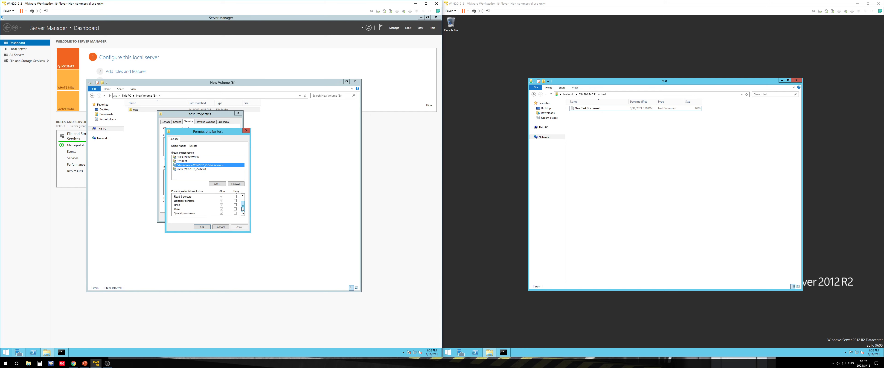
click(235, 209)
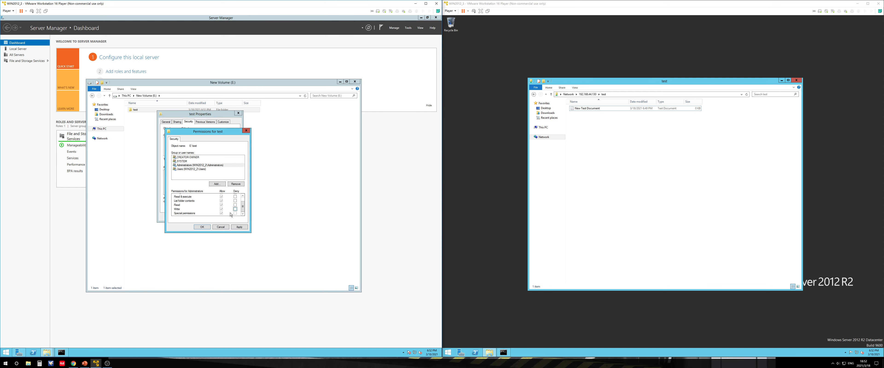
click(225, 227)
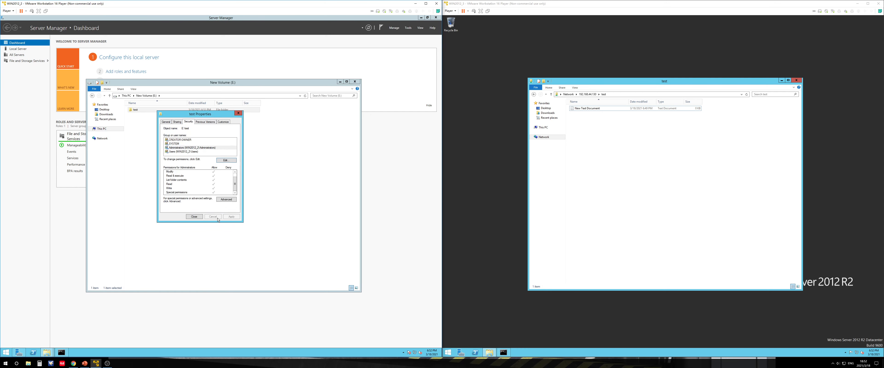
click(193, 217)
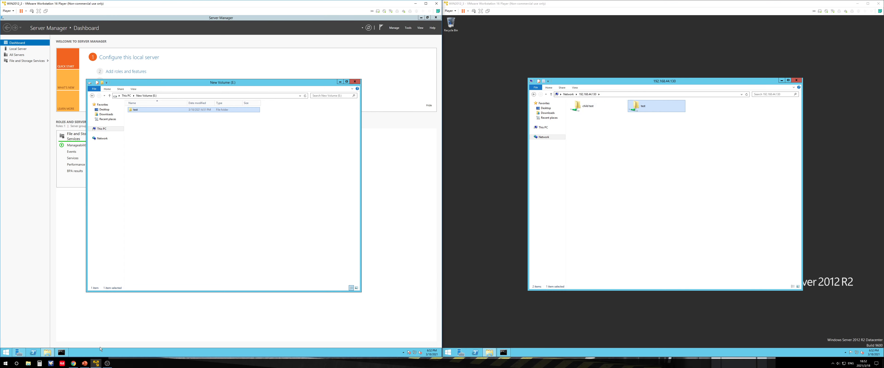
click(85, 363)
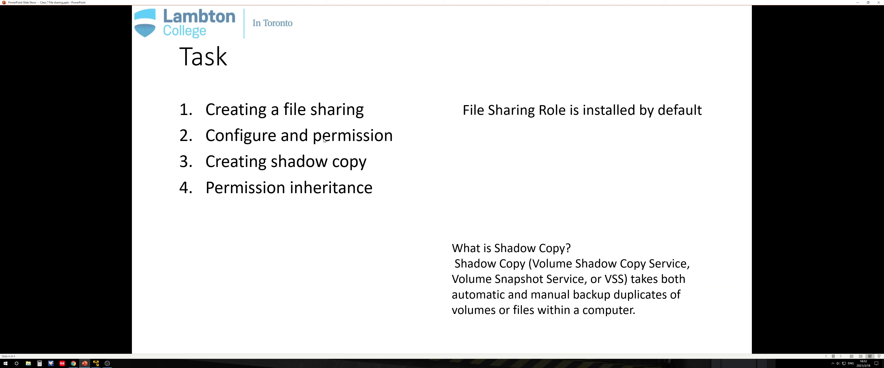
click(857, 2)
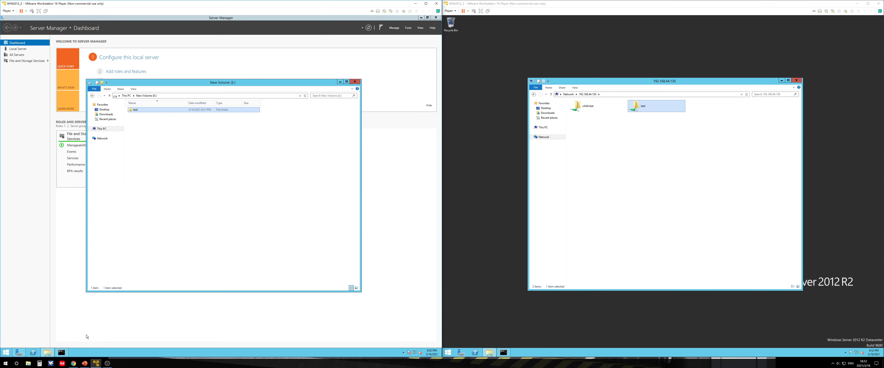
click(85, 364)
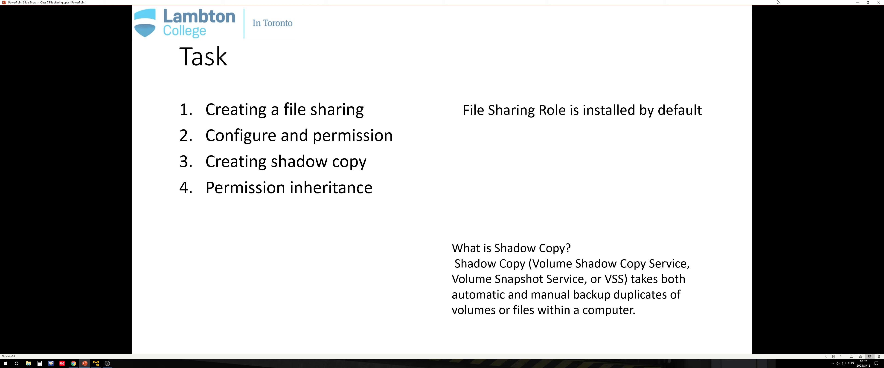
click(857, 3)
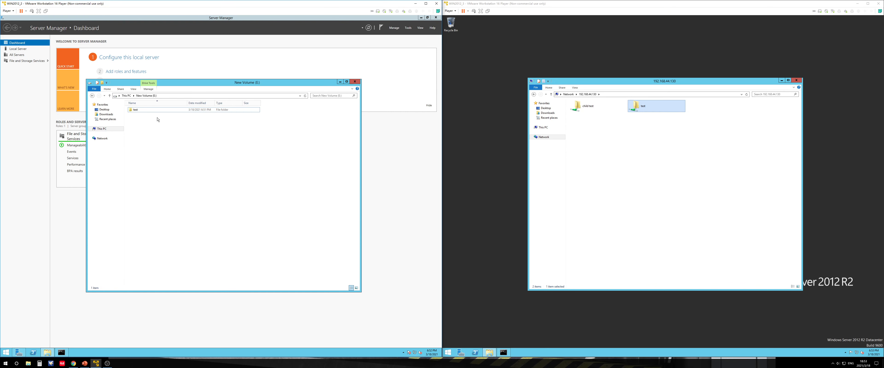
Open the text document in the test folder on the first server to read its contents
double_click(141, 110)
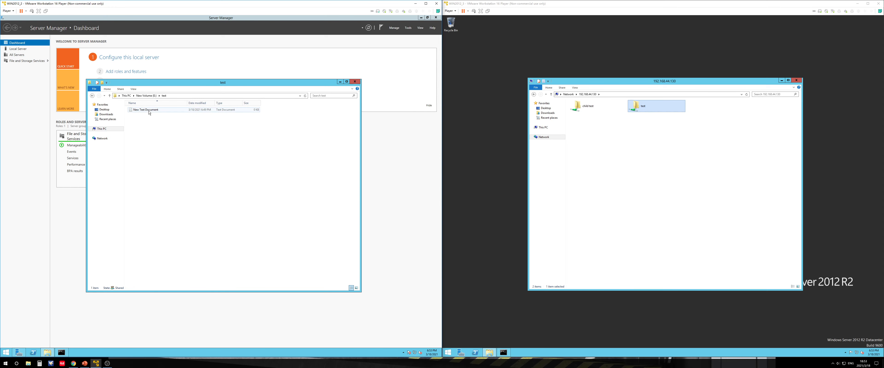
double_click(149, 111)
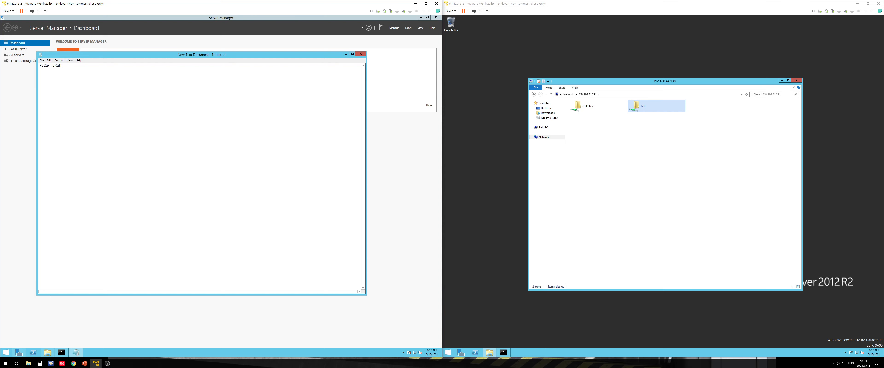
click(360, 55)
double_click(145, 112)
click(360, 54)
From the second server, edit the shared text document to read 'Hello' and save the change
double_click(640, 109)
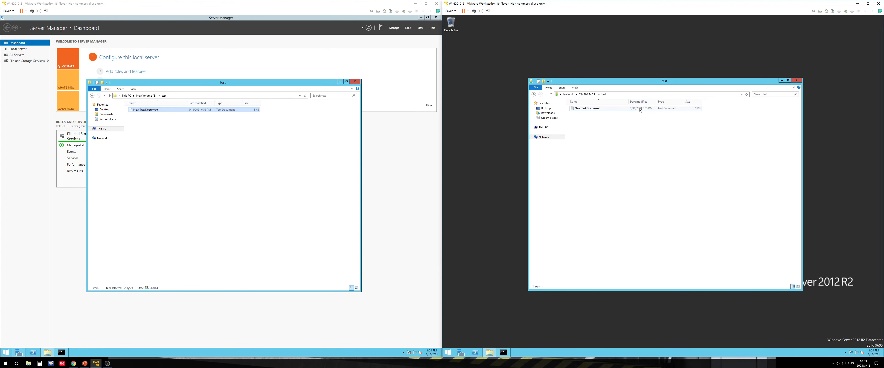
double_click(617, 110)
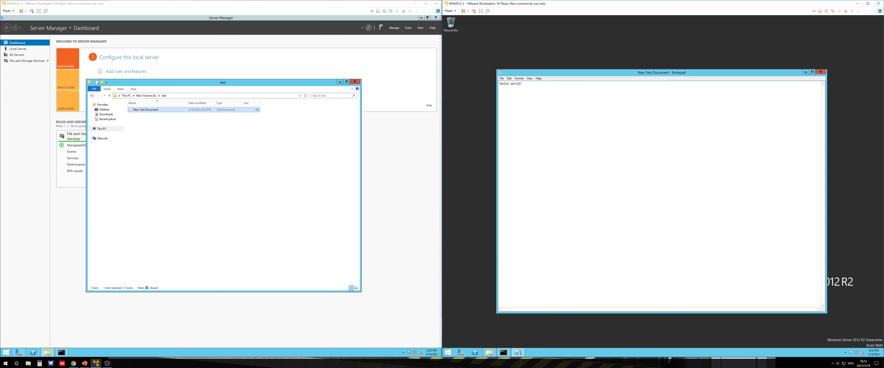
drag(522, 84, 500, 84)
drag(510, 84, 513, 84)
key(shift+Left)
key(shift+Left)
key(shift+Left)
key(shift+Left)
key(shift+Left)
key(BackSpace)
click(820, 71)
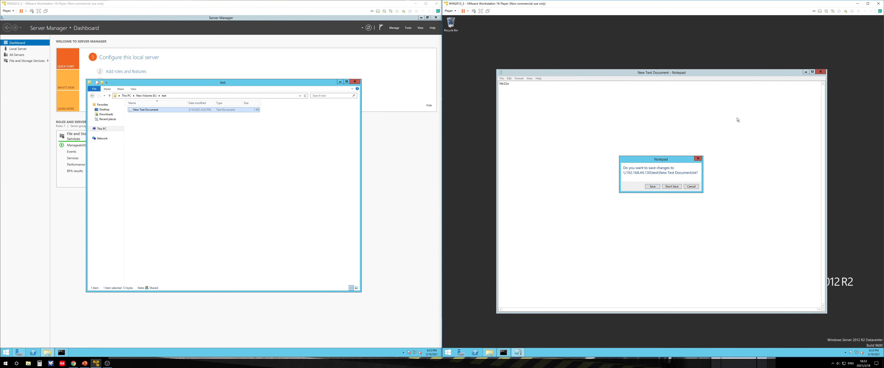
click(648, 189)
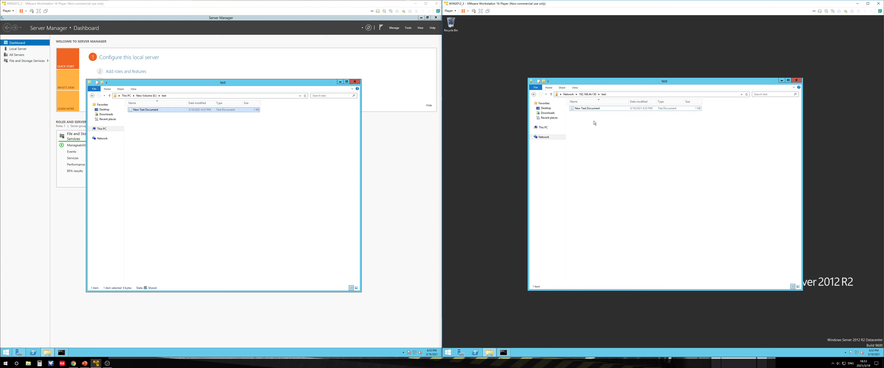
Reopen the text document on both servers to check its contents
double_click(587, 108)
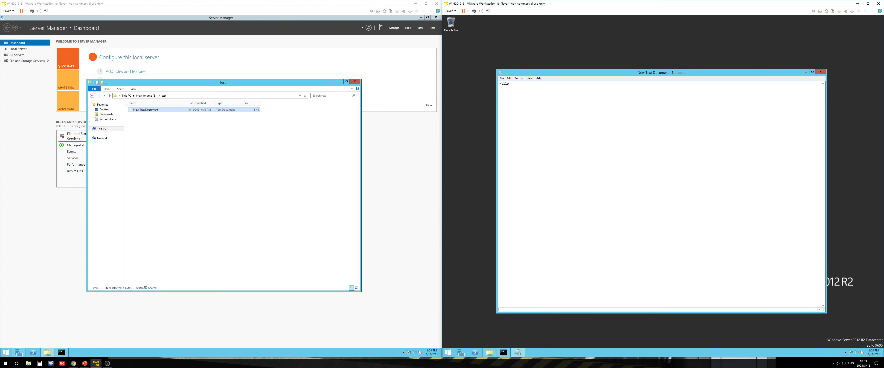
click(821, 72)
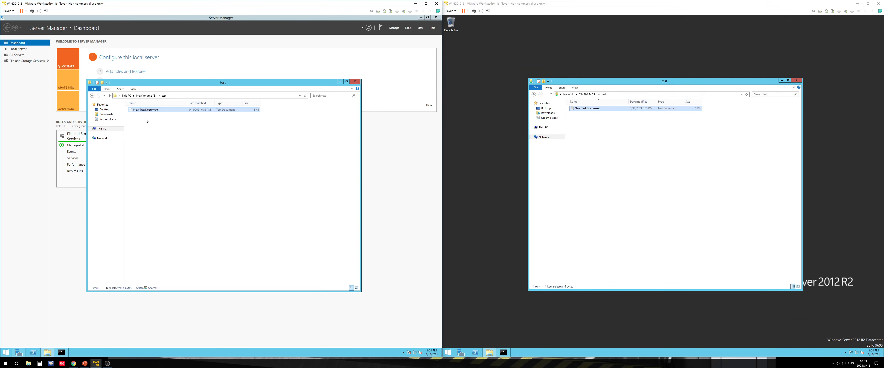
double_click(144, 110)
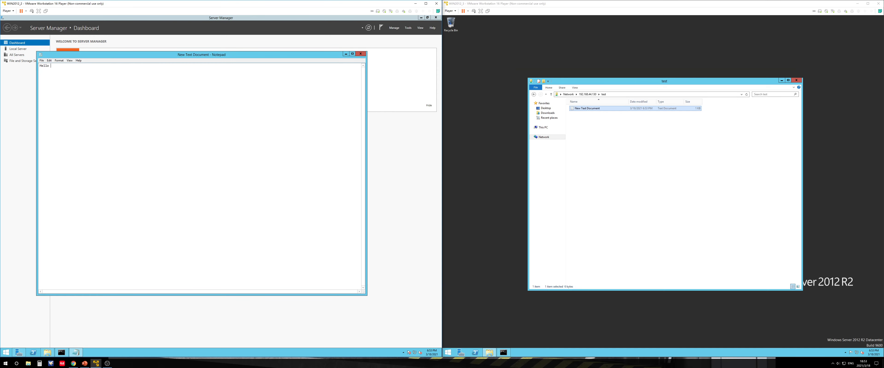
mouse_move(51, 66)
mouse_down()
mouse_move(24, 68)
mouse_move(39, 67)
mouse_up()
click(52, 66)
click(51, 66)
click(360, 54)
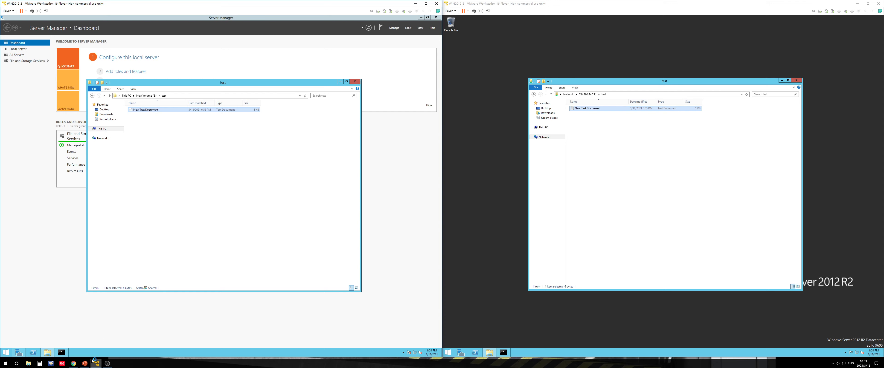
click(84, 363)
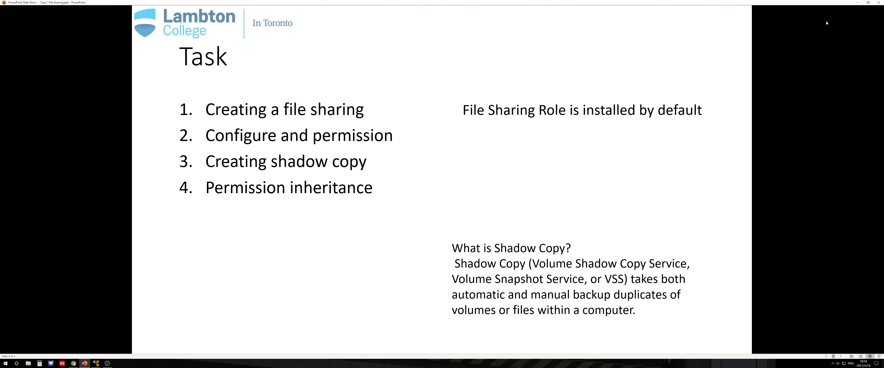
click(857, 3)
Navigate to This PC on the first server
click(162, 118)
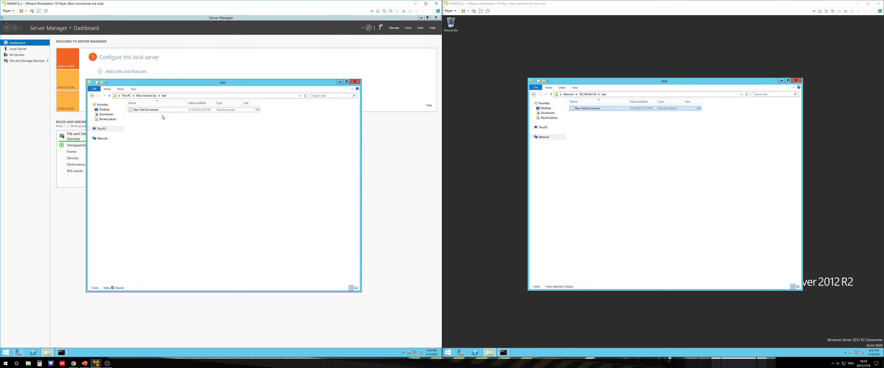
click(147, 95)
click(126, 96)
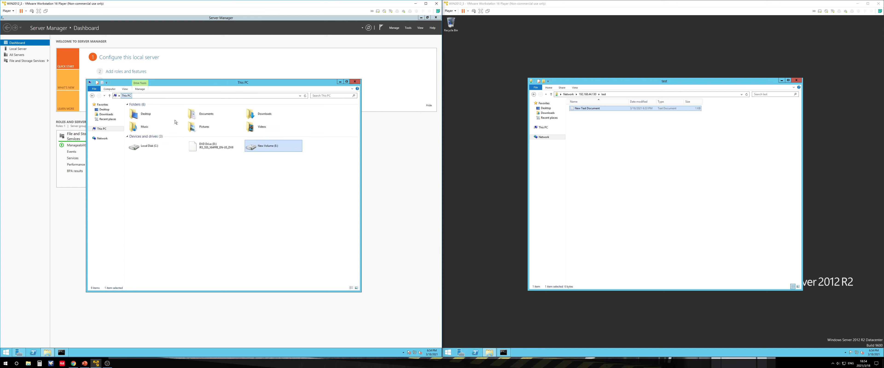
Enable shadow copies on New Volume (E:) in the drive's properties on the first server
click(262, 179)
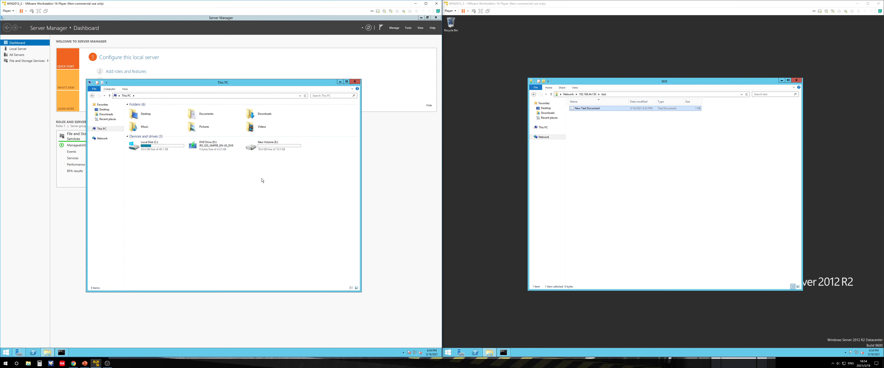
right_click(266, 147)
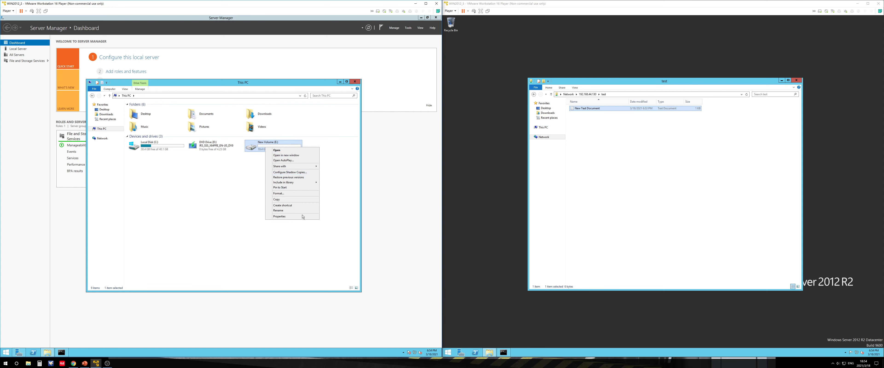
click(294, 216)
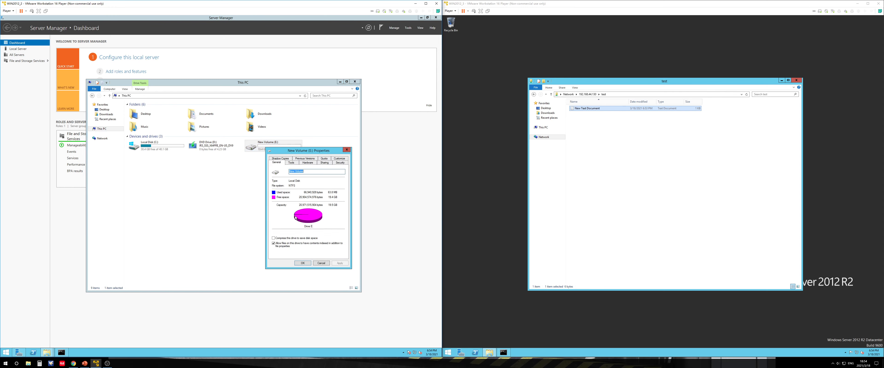
click(280, 158)
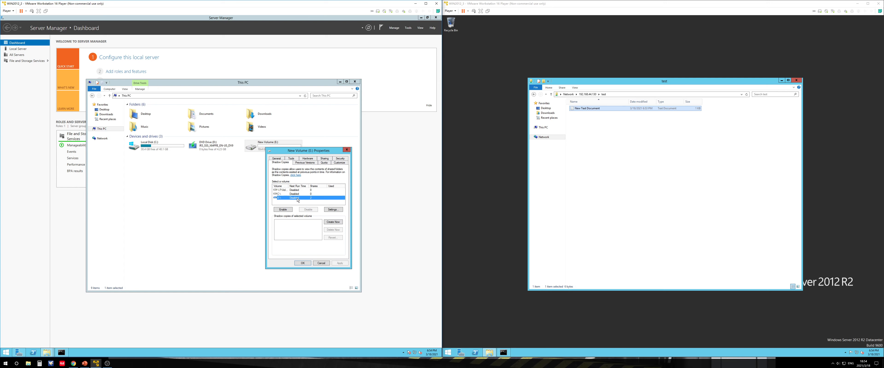
click(290, 209)
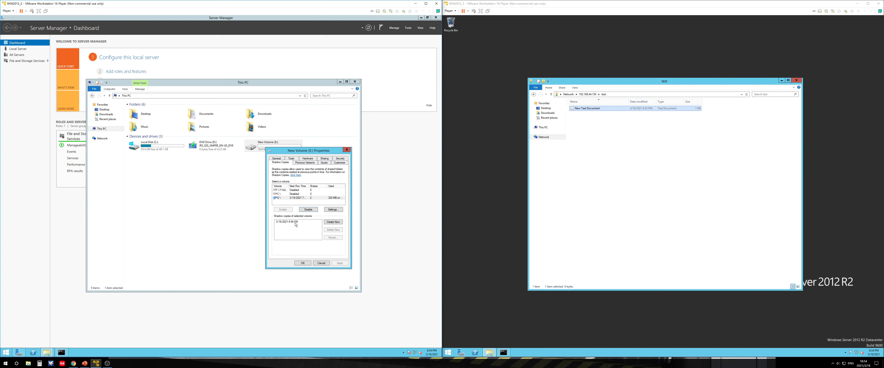
click(302, 263)
Open the text document in the test folder on E:, save it with the text 'Hello world!', and open it from the second server
double_click(254, 147)
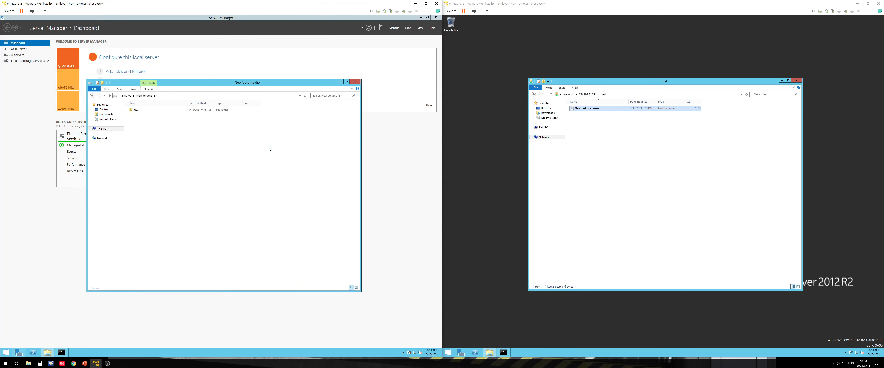
double_click(135, 109)
click(146, 110)
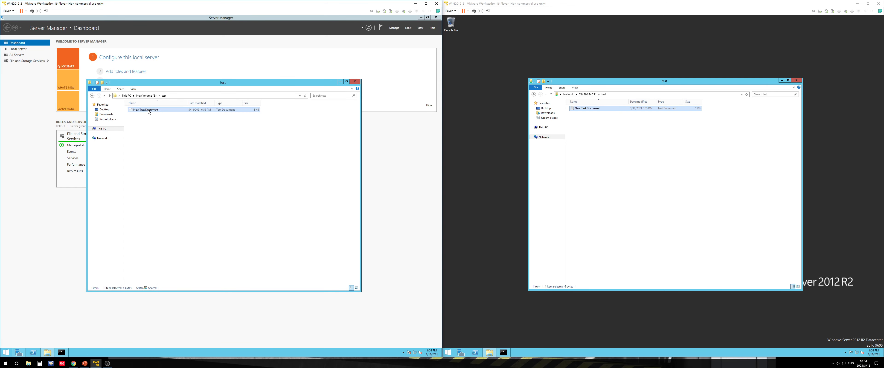
right_click(148, 112)
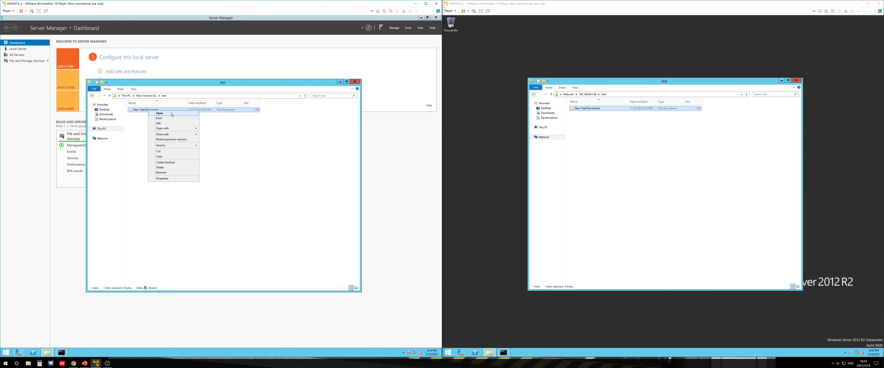
click(160, 114)
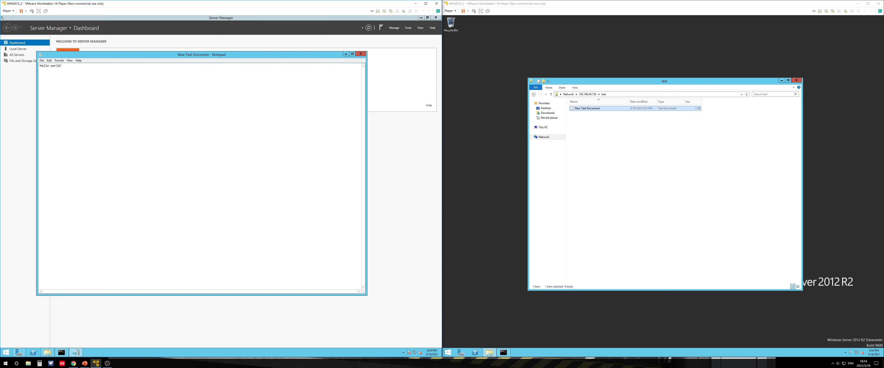
click(360, 53)
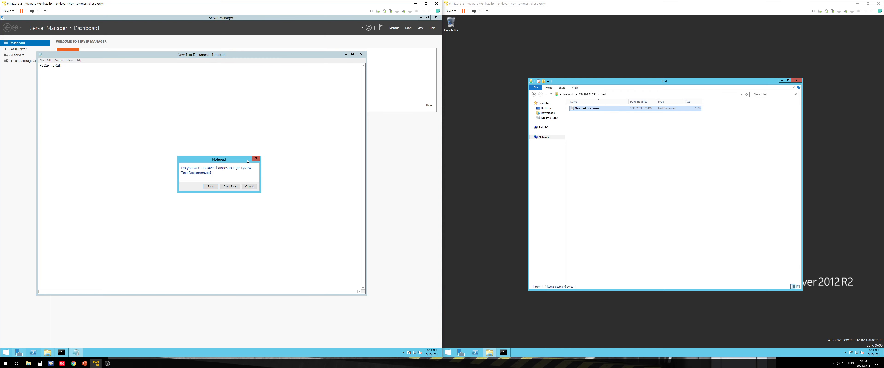
click(213, 186)
double_click(596, 108)
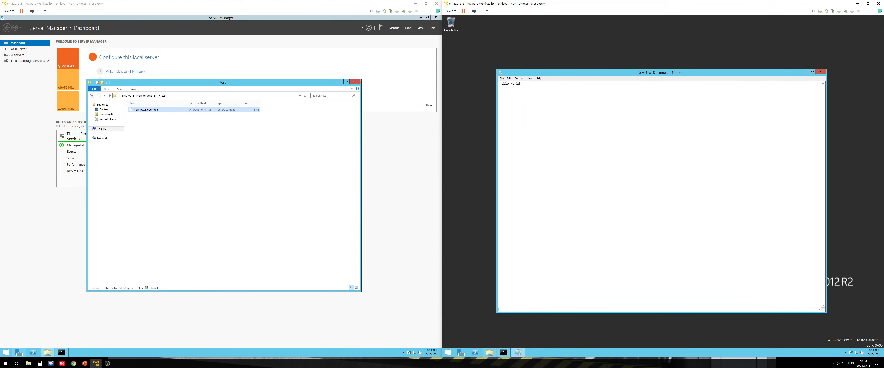
Create a new shadow copy of New Volume (E:) from the drive's properties
click(146, 96)
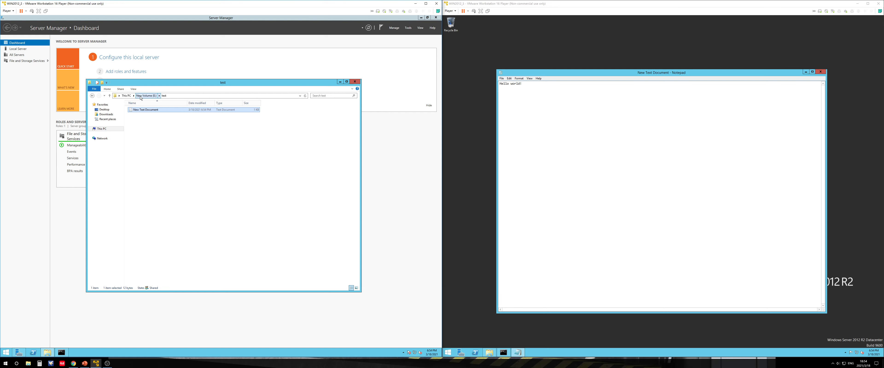
click(126, 96)
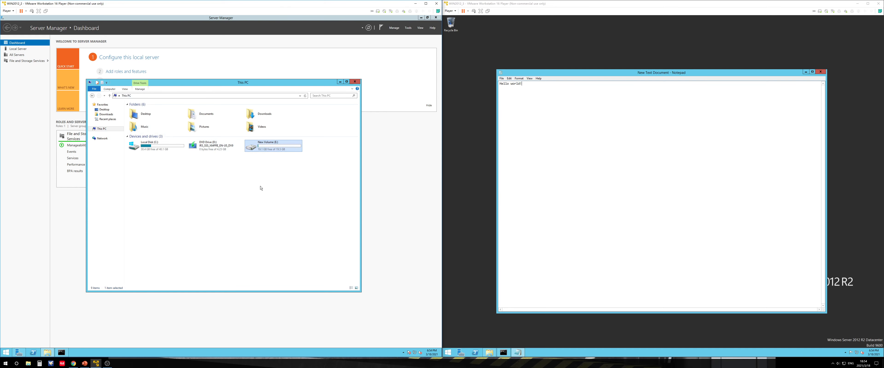
right_click(257, 148)
click(275, 294)
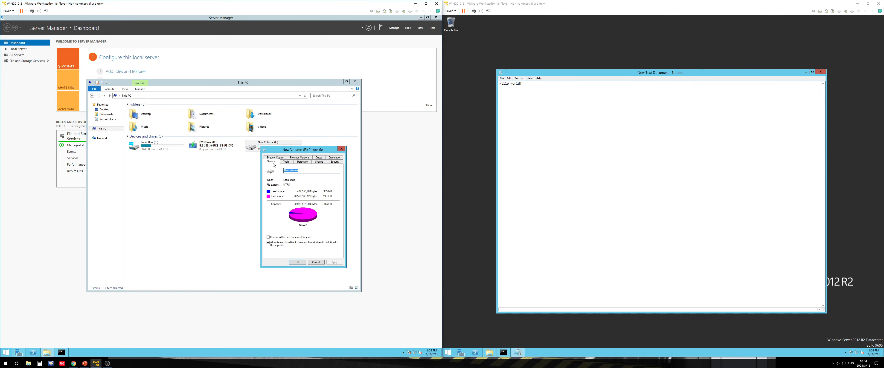
click(275, 157)
click(291, 222)
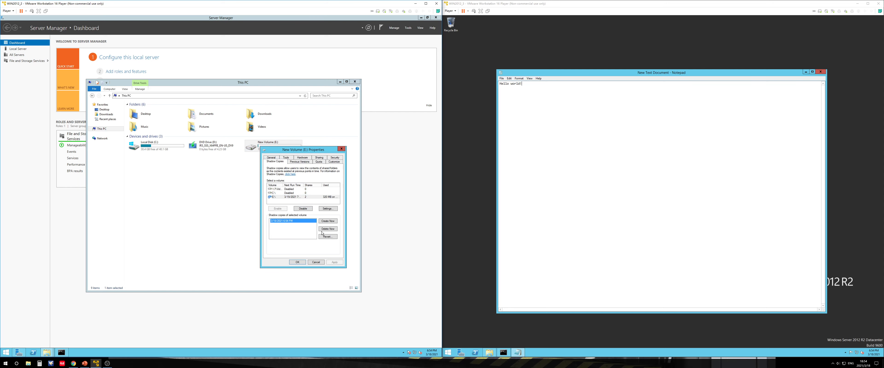
click(326, 222)
Delete the first shadow copy in the list of E:'s shadow copies and close the properties
click(285, 225)
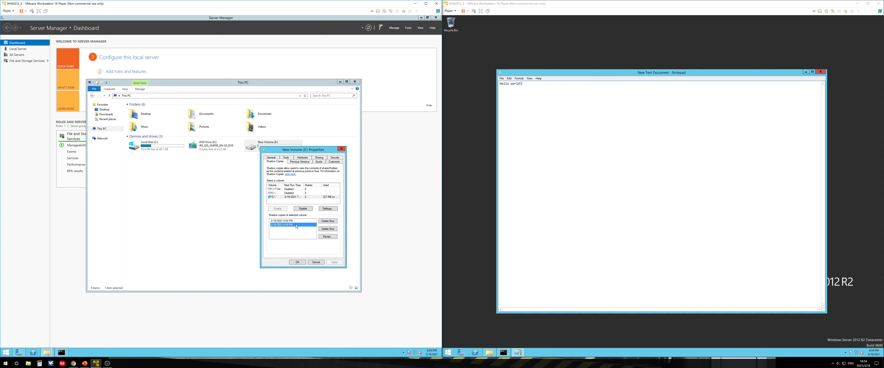
click(292, 221)
click(326, 229)
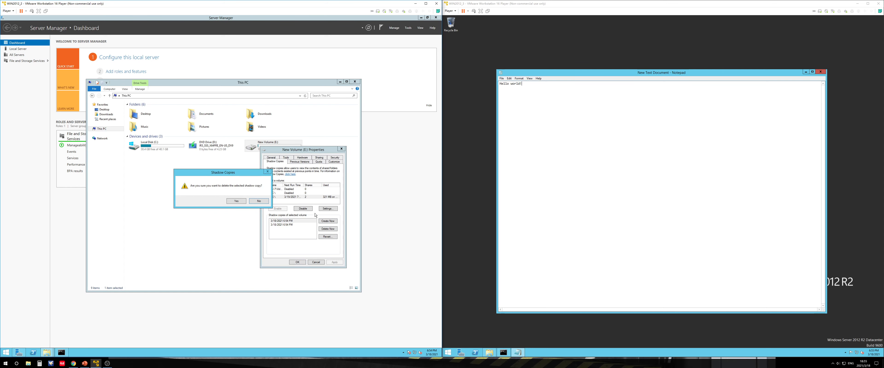
click(237, 201)
click(298, 263)
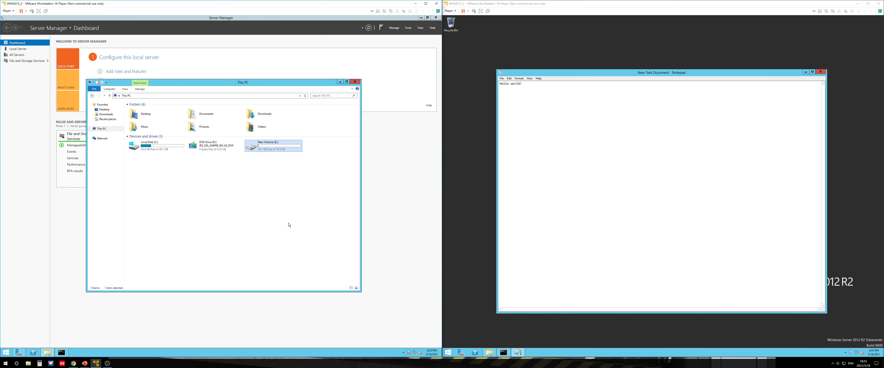
Open the text document in the test folder on the first server to check its contents
double_click(267, 144)
click(142, 111)
double_click(142, 111)
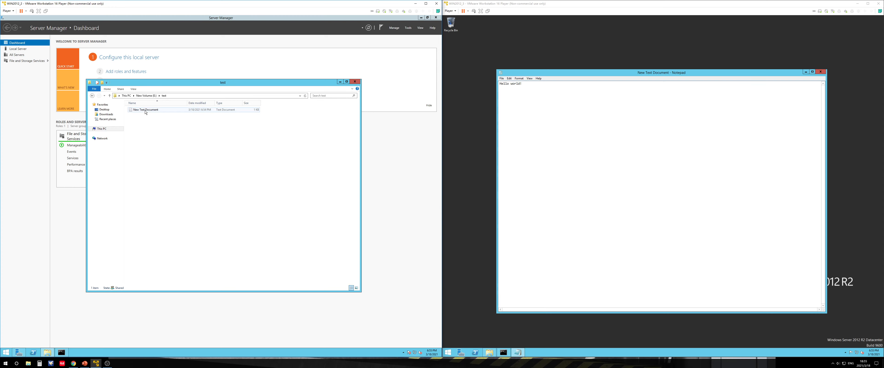
double_click(145, 111)
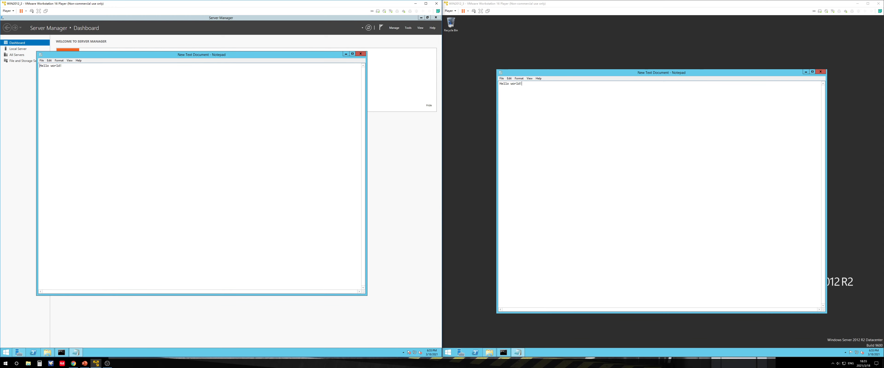
click(357, 56)
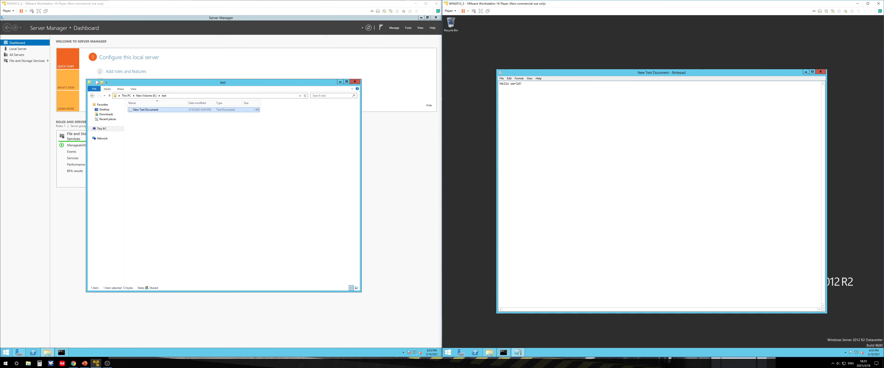
On the second server, remove ' world!' from the shared document so it reads 'Hello' and save it
drag(522, 83, 511, 84)
key(BackSpace)
click(820, 72)
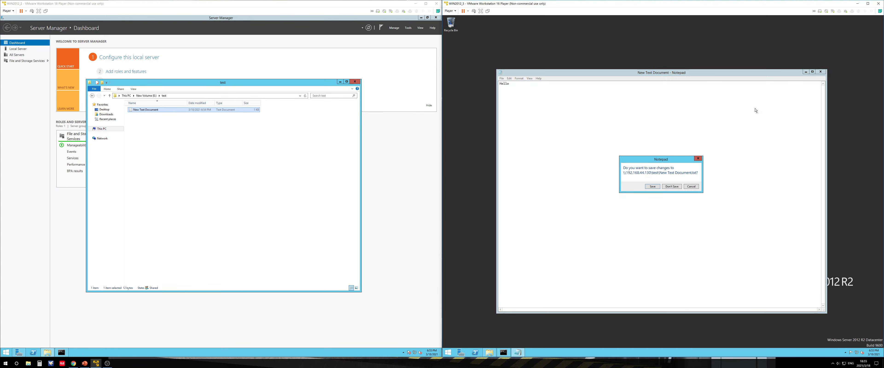
click(652, 187)
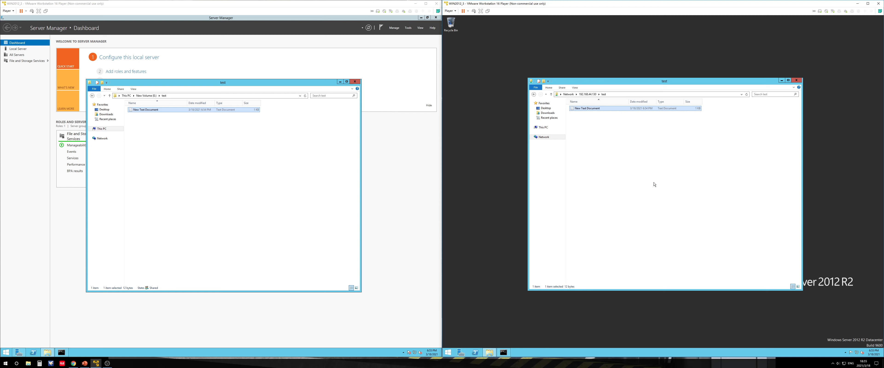
Reopen the text document on both servers to check its contents
double_click(590, 109)
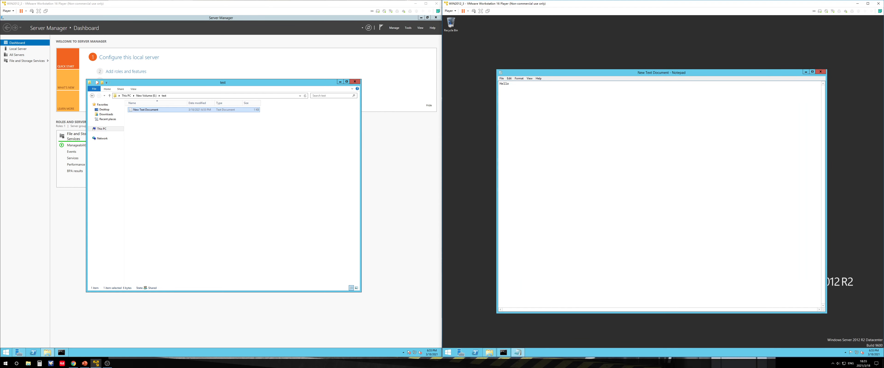
click(820, 71)
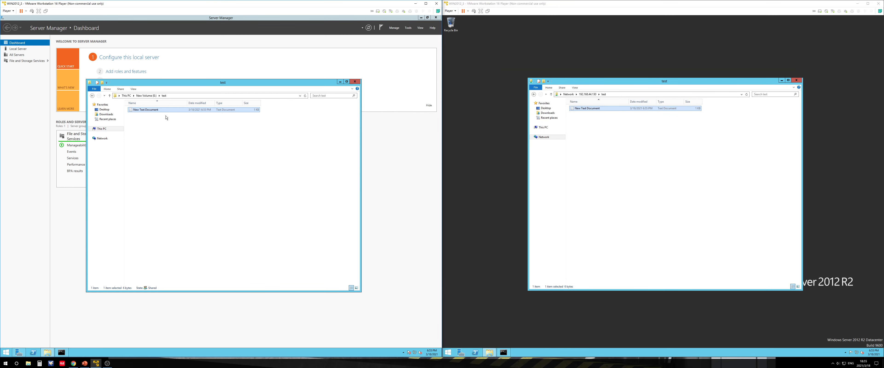
double_click(161, 109)
double_click(50, 66)
click(51, 66)
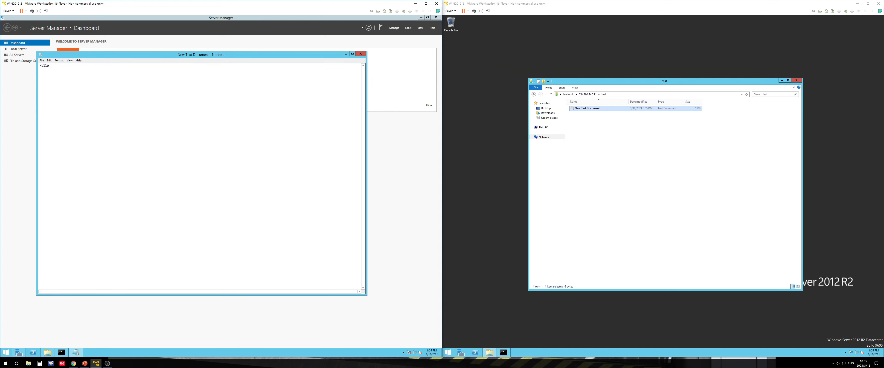
click(360, 54)
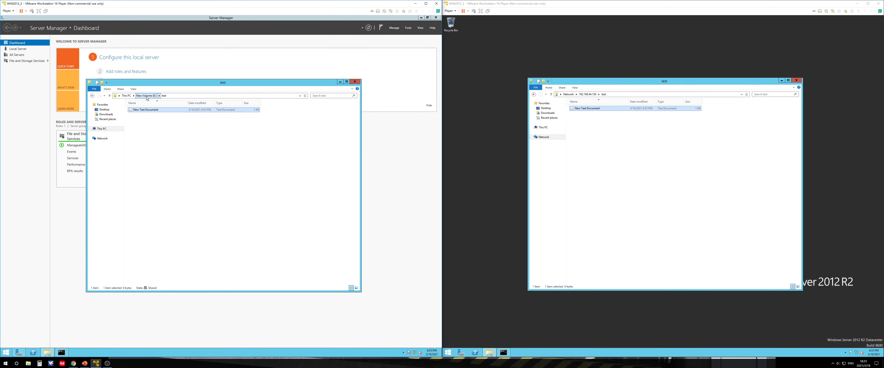
Revert New Volume (E:) to its shadow copy from 2/16/2021 6:54 PM, confirming the revert
click(127, 95)
click(280, 151)
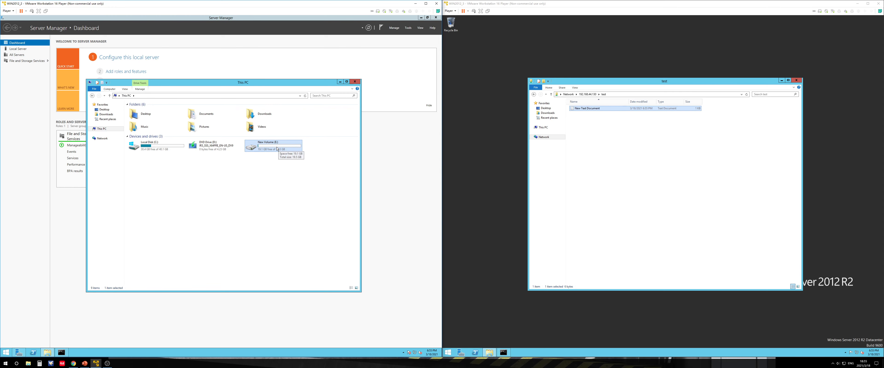
right_click(277, 148)
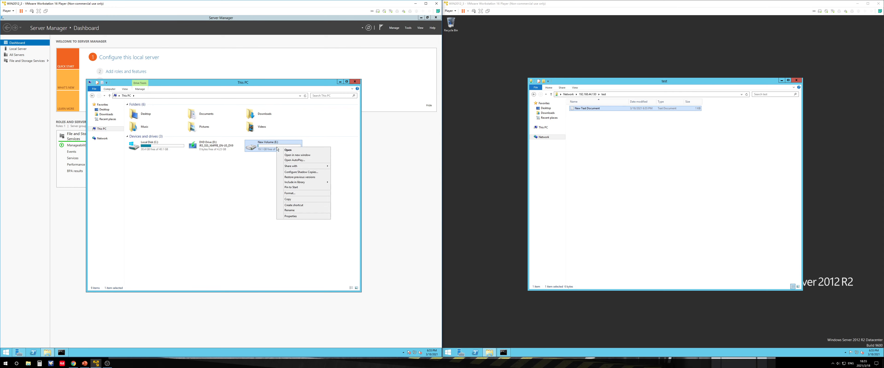
click(291, 216)
click(292, 159)
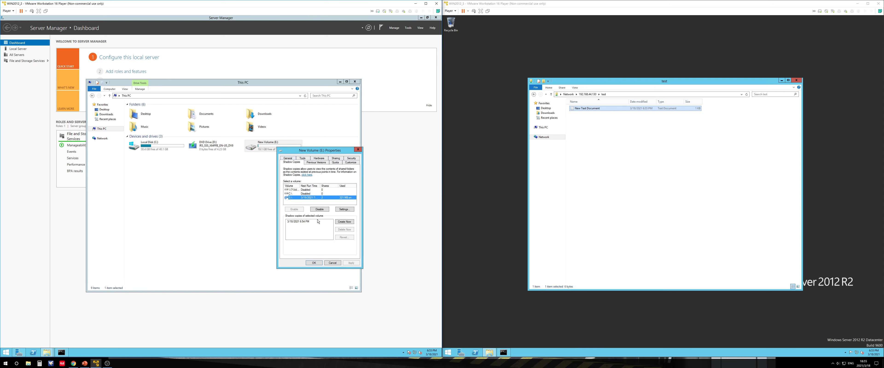
click(304, 222)
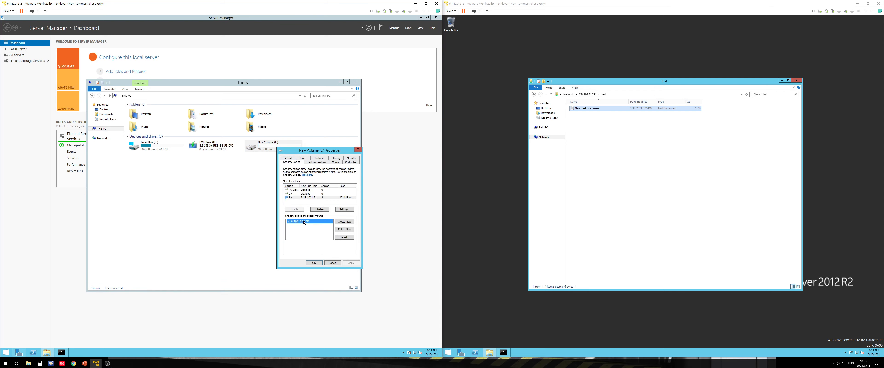
click(343, 237)
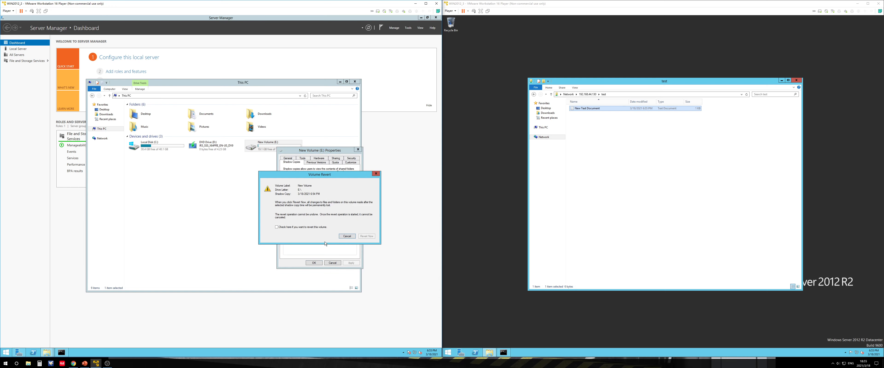
click(287, 228)
click(366, 236)
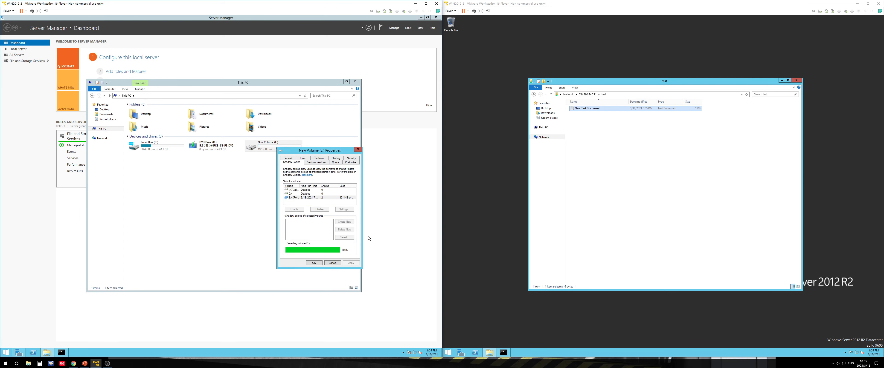
click(318, 264)
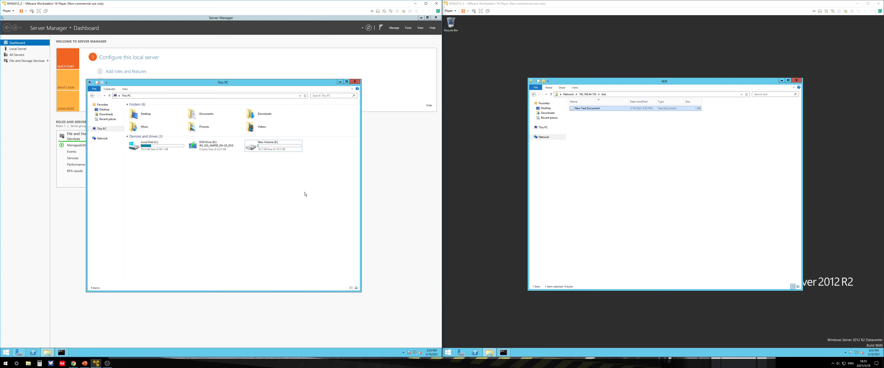
Open the text document in the test folder on E: to check its contents
double_click(267, 148)
double_click(144, 110)
double_click(145, 110)
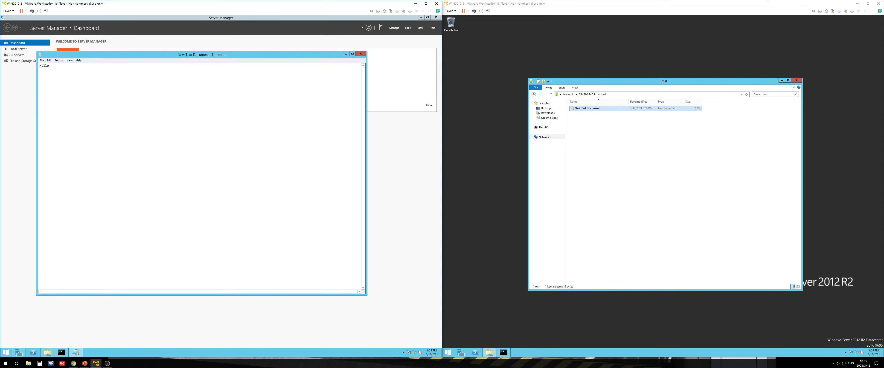
Reopen the text document in the test folder on the first server several times to check its contents
click(361, 54)
double_click(143, 110)
click(360, 54)
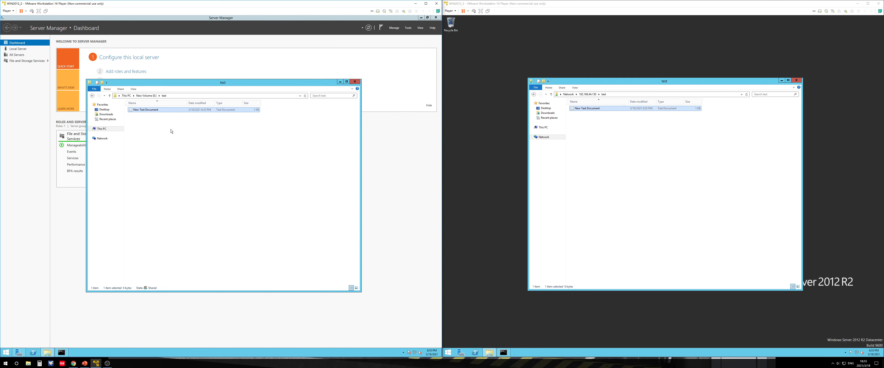
double_click(146, 110)
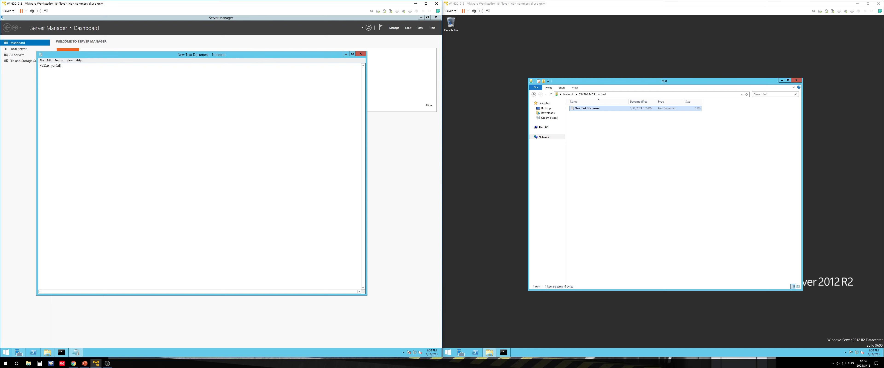
click(360, 54)
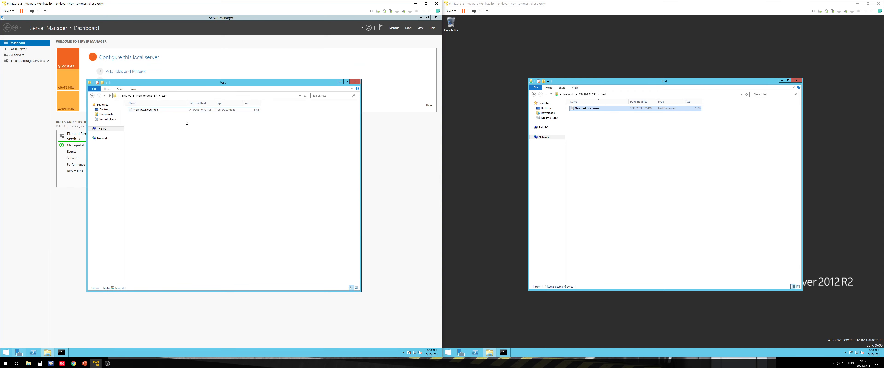
double_click(163, 110)
click(360, 54)
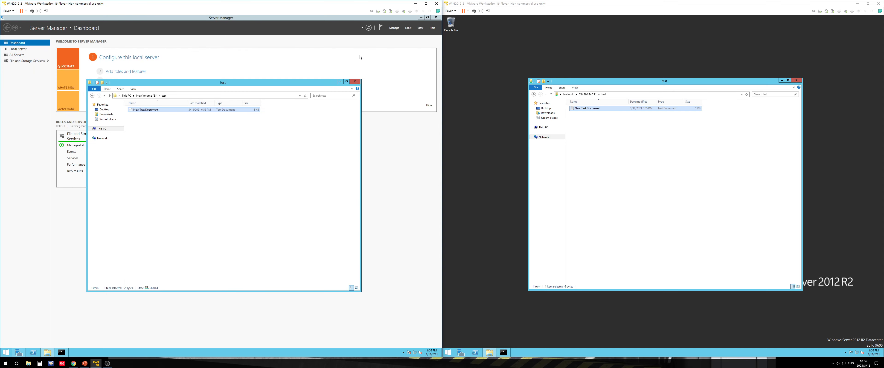
Open the Shadow Copies properties of New Volume (E:) from This PC
click(147, 95)
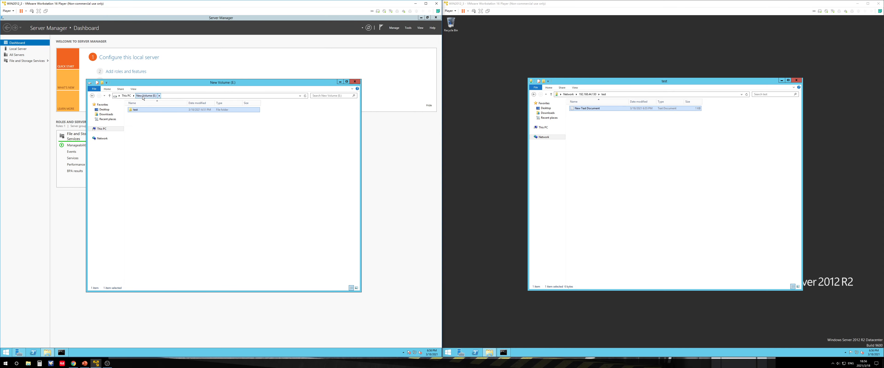
click(126, 96)
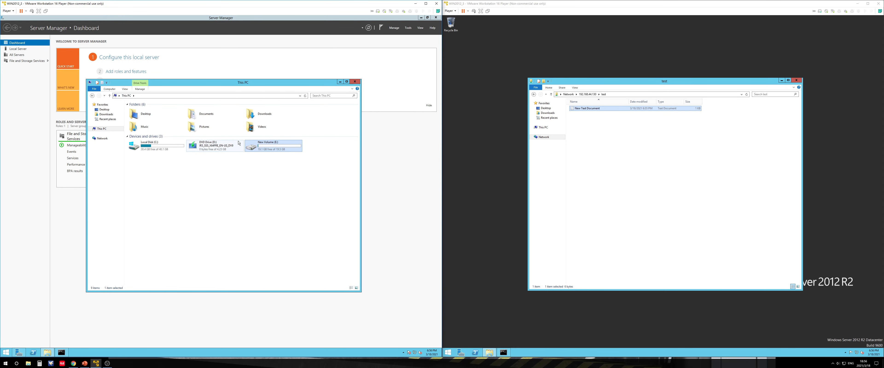
right_click(262, 147)
click(274, 215)
click(277, 160)
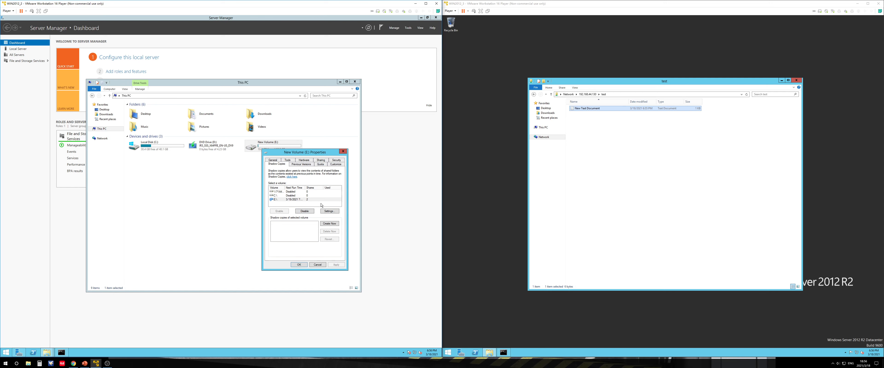
Open the shared text document on the second server to check its contents
click(569, 176)
double_click(593, 109)
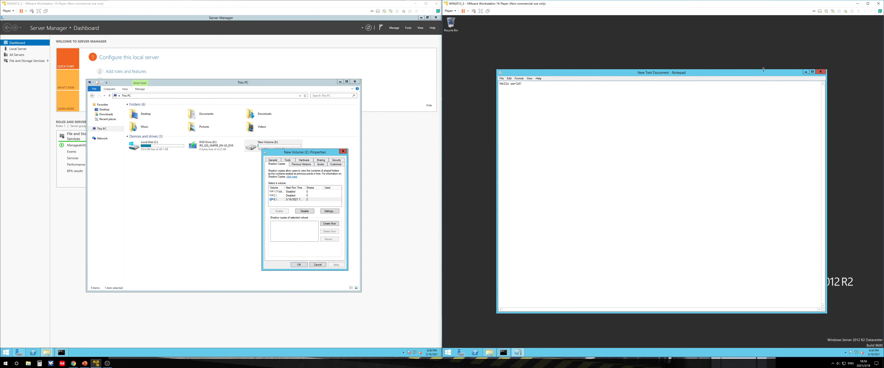
click(820, 71)
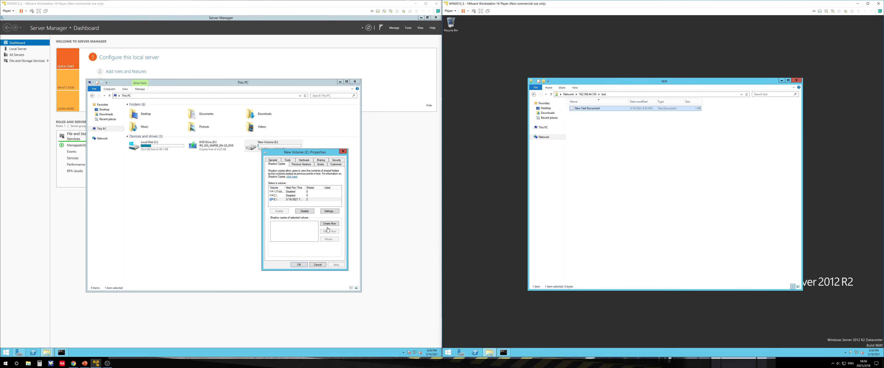
Create a new shadow copy of New Volume (E:) and close the properties dialog
click(291, 201)
click(329, 224)
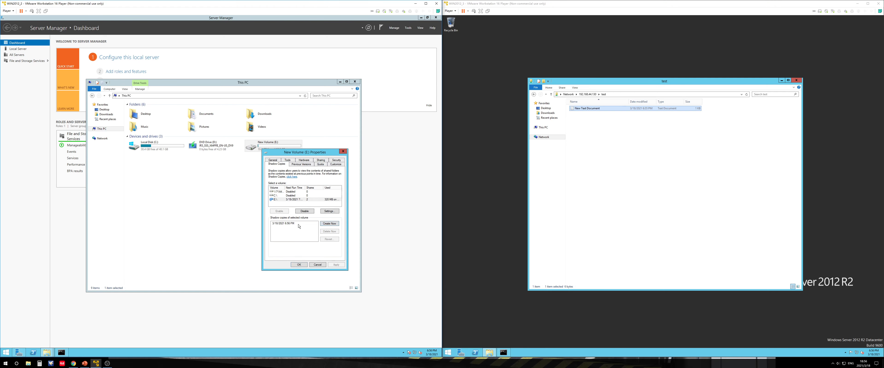
click(299, 264)
Open the text document in the test folder on E: to check its contents
double_click(258, 151)
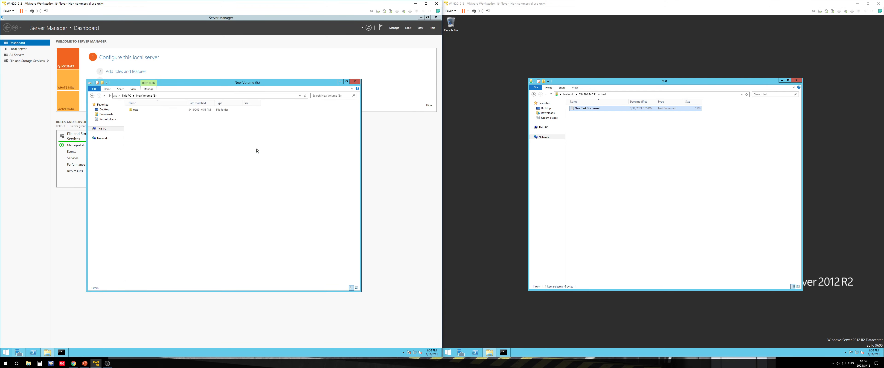
double_click(140, 110)
double_click(141, 110)
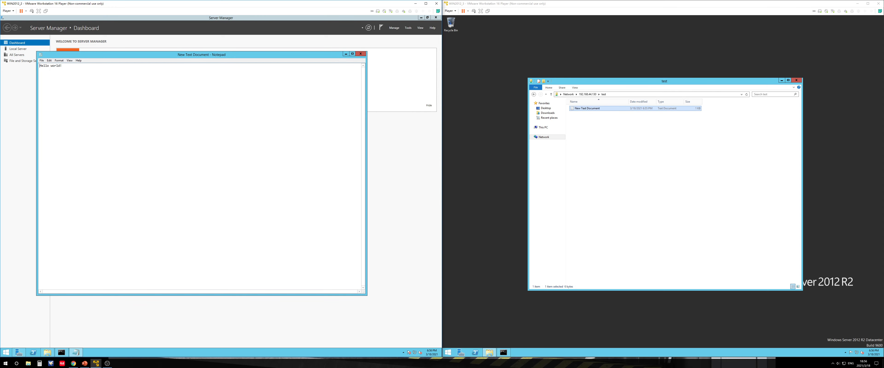
click(361, 54)
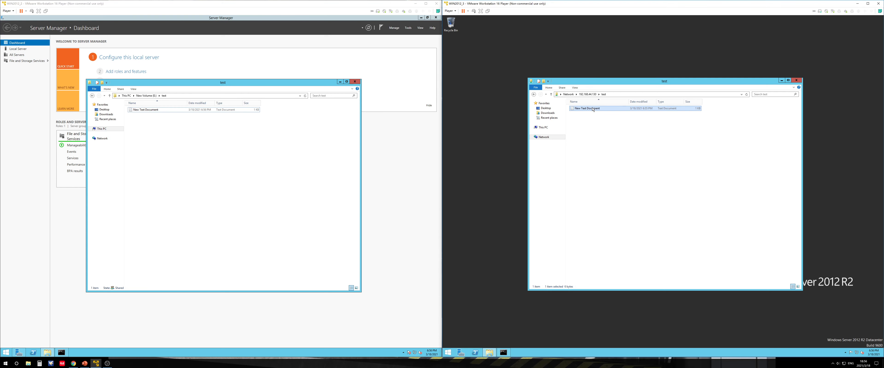
On the second server, delete ' world!' from the shared document so it reads 'Hello', and save the change
double_click(593, 109)
key(ctrl+shift+Left)
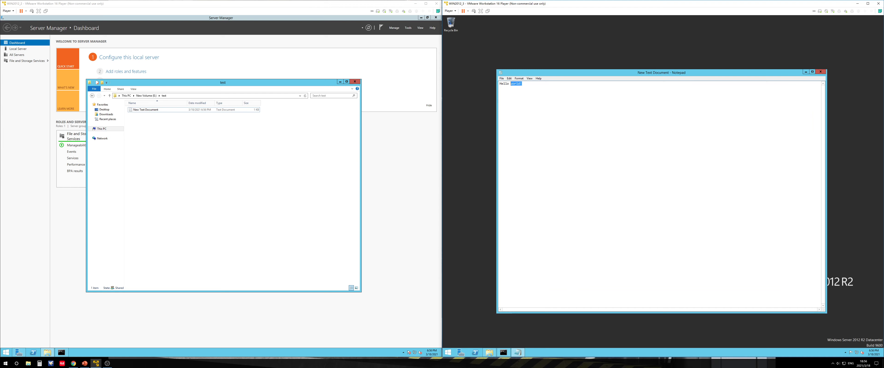
key(BackSpace)
key(BackSpace)
click(821, 72)
click(694, 159)
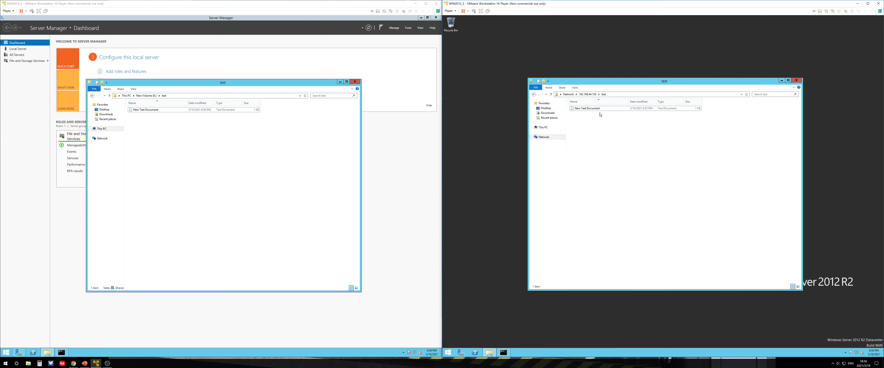
Reopen the text document on both servers to check its contents
double_click(599, 109)
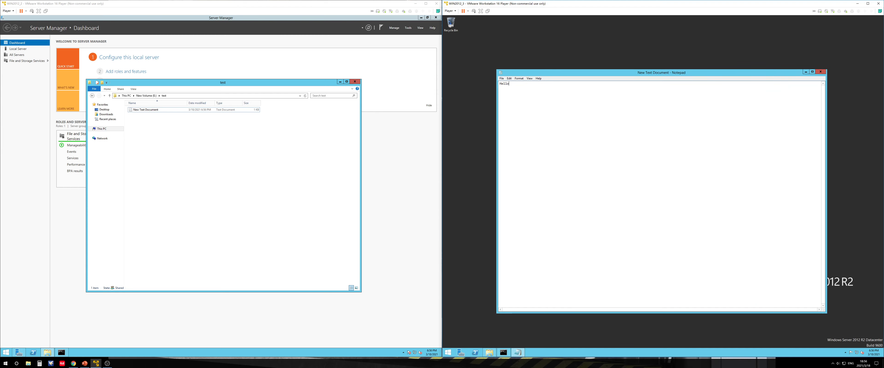
click(822, 72)
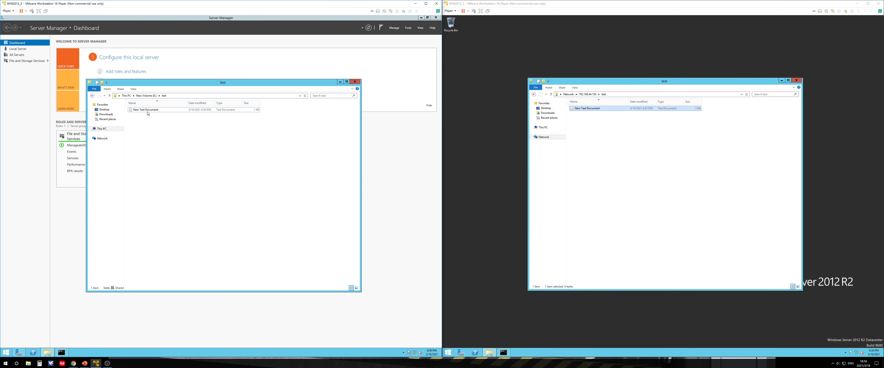
double_click(147, 110)
click(360, 54)
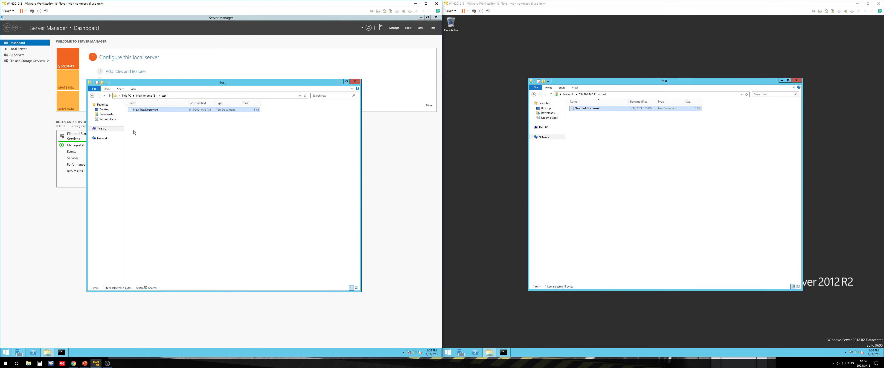
Revert New Volume (E:) to its shadow copy from 2/16/2021 6:56 PM, confirming the revert
click(126, 96)
click(268, 146)
right_click(268, 147)
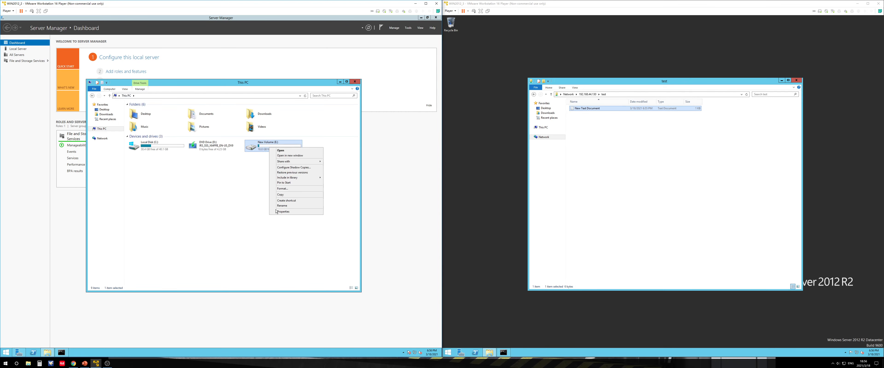
click(286, 212)
click(286, 159)
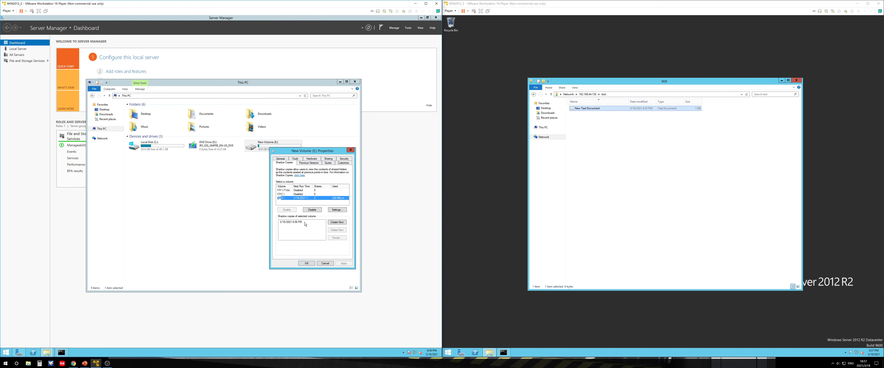
click(296, 224)
click(332, 237)
click(270, 227)
click(359, 236)
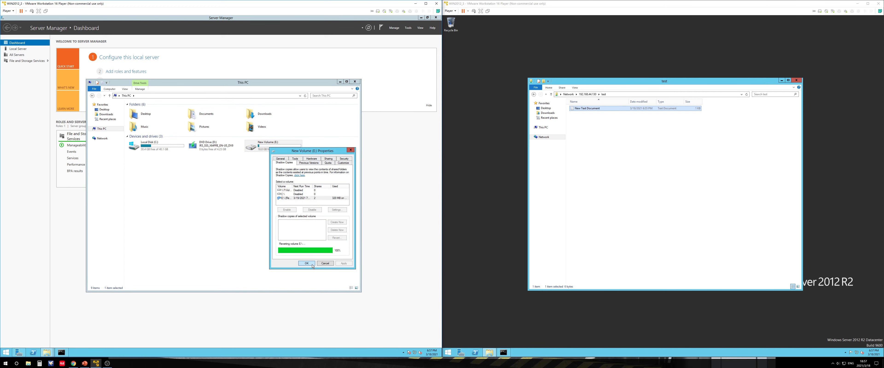
click(313, 265)
Open the text document in the test folder on both servers to check its contents after the revert
double_click(266, 151)
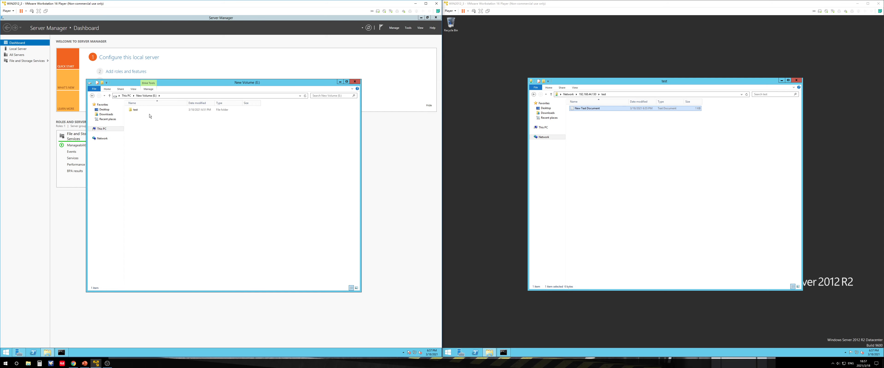
double_click(136, 110)
double_click(140, 110)
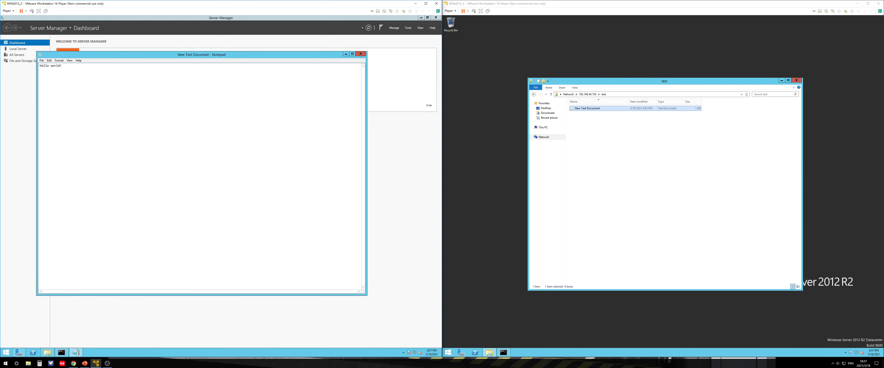
key(ctrl+a)
drag(70, 66, 15, 71)
click(71, 66)
drag(71, 67, 34, 67)
click(71, 66)
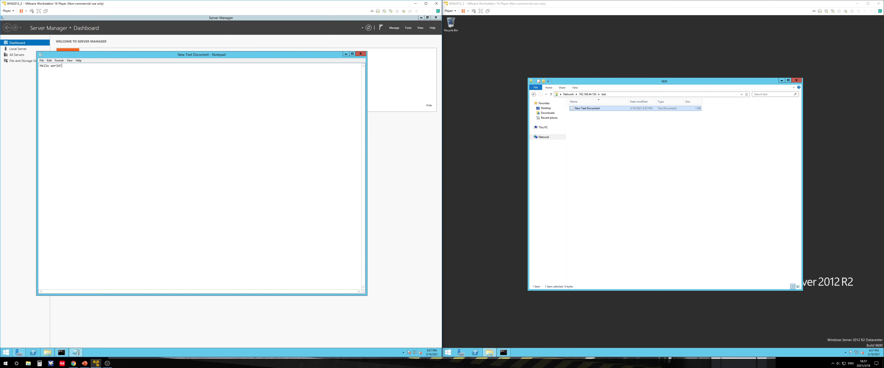
click(361, 55)
double_click(594, 109)
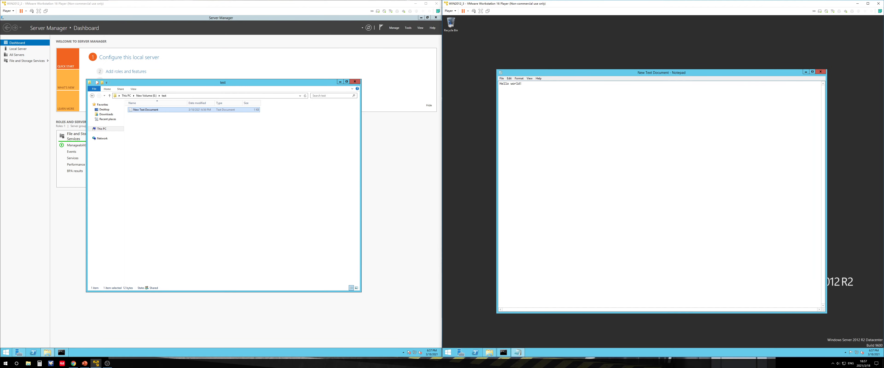
click(820, 72)
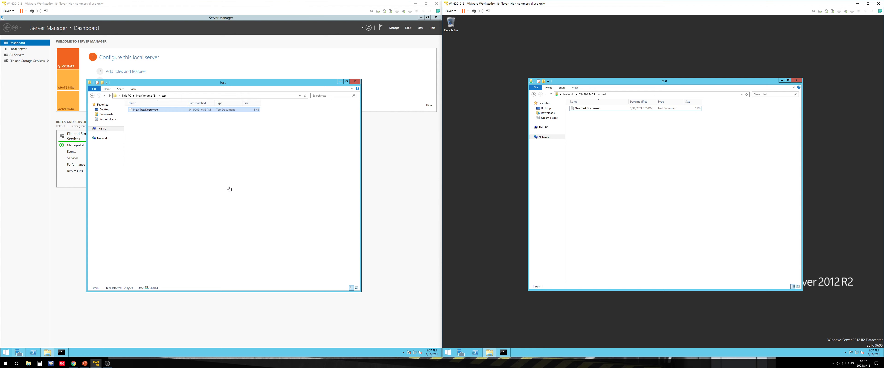
Open the Shadow Copies properties of New Volume (E:) again to review its shadow copies
click(226, 179)
click(127, 96)
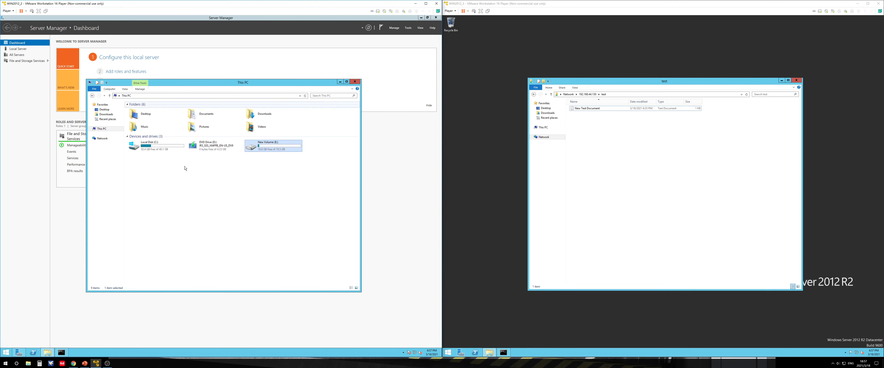
right_click(256, 147)
click(279, 211)
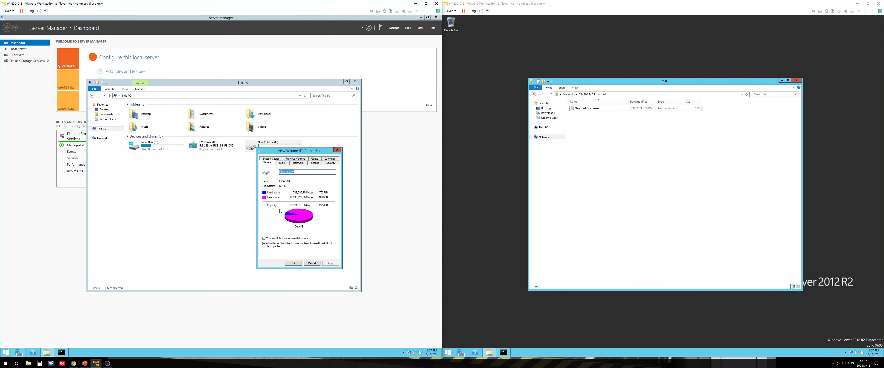
click(271, 159)
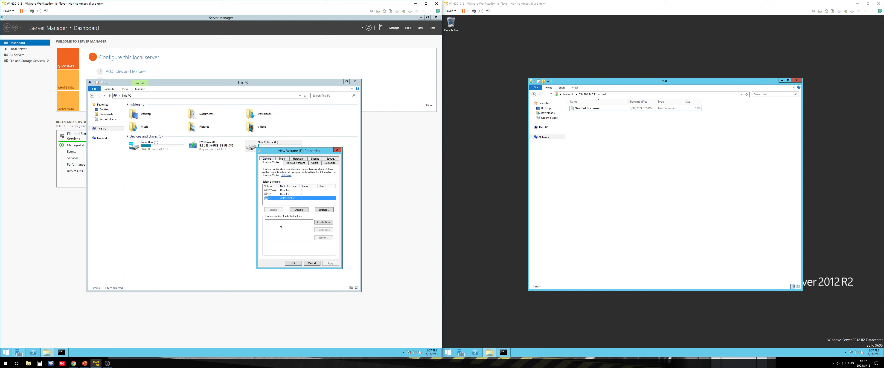
drag(296, 149, 297, 162)
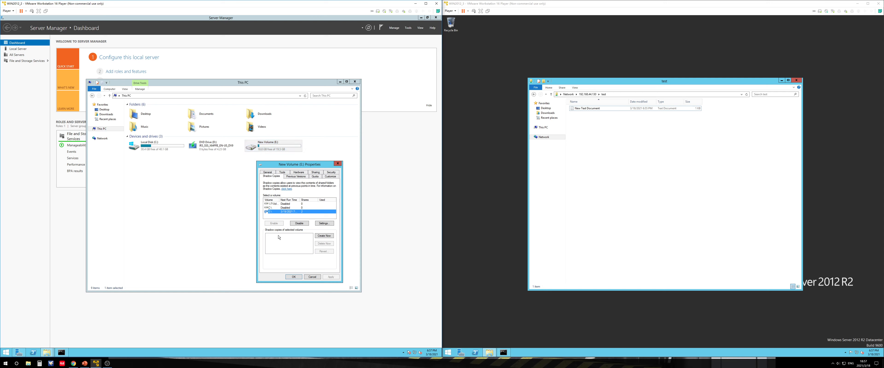
click(268, 236)
click(311, 276)
click(280, 208)
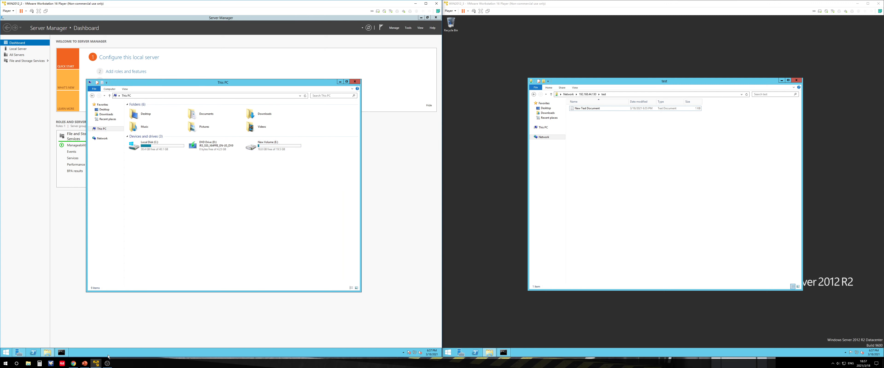
click(85, 363)
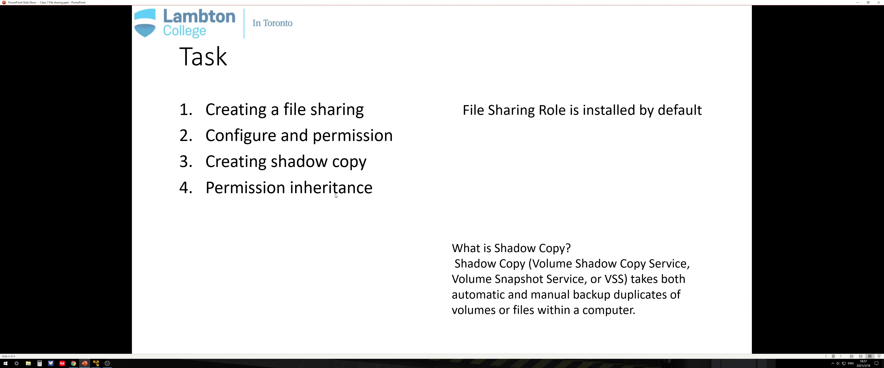
click(856, 3)
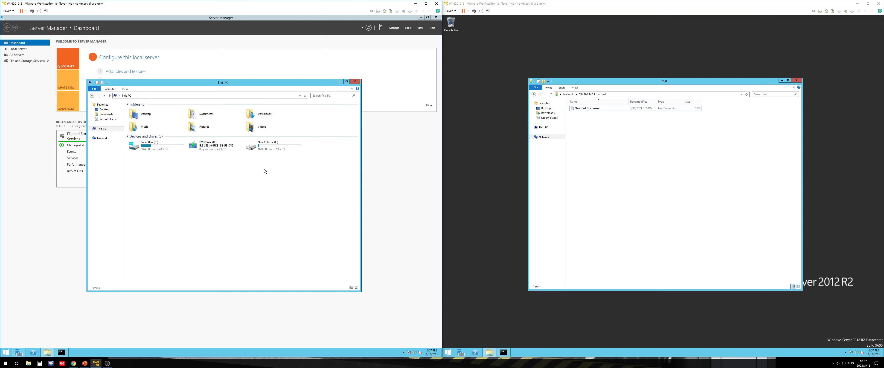
Create a new folder inside the test folder on New Volume (E:)
double_click(259, 152)
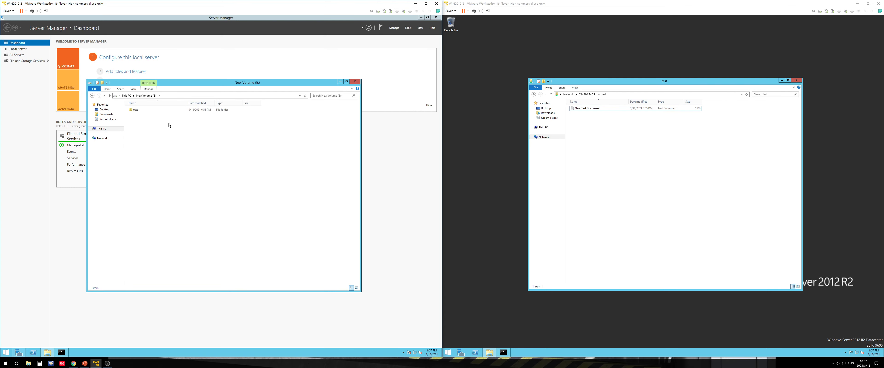
double_click(140, 112)
right_click(168, 126)
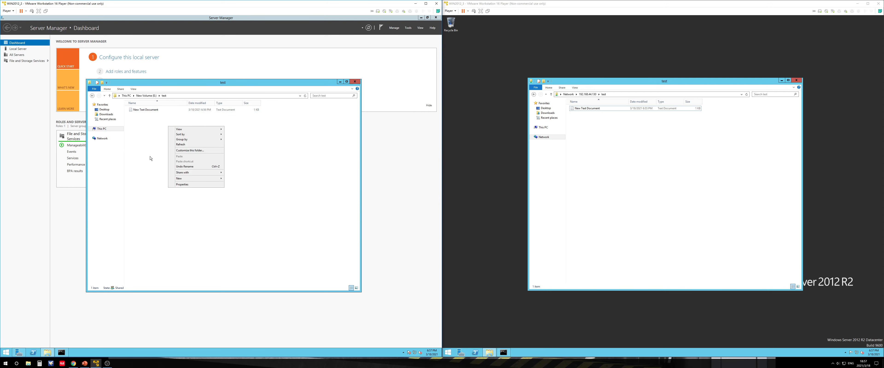
mouse_move(198, 178)
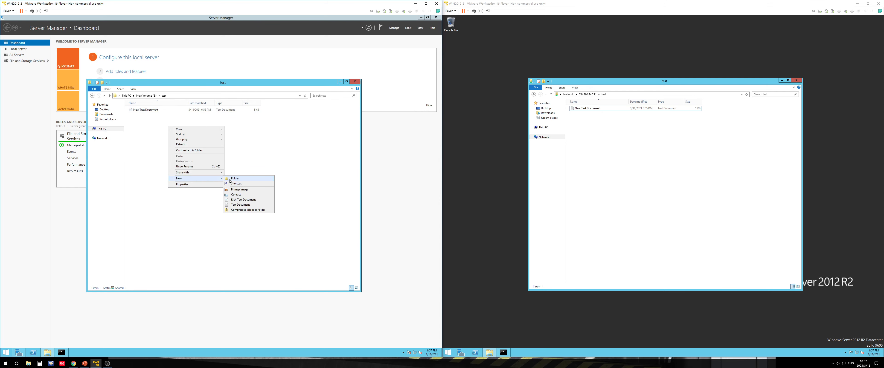
click(230, 179)
key(Return)
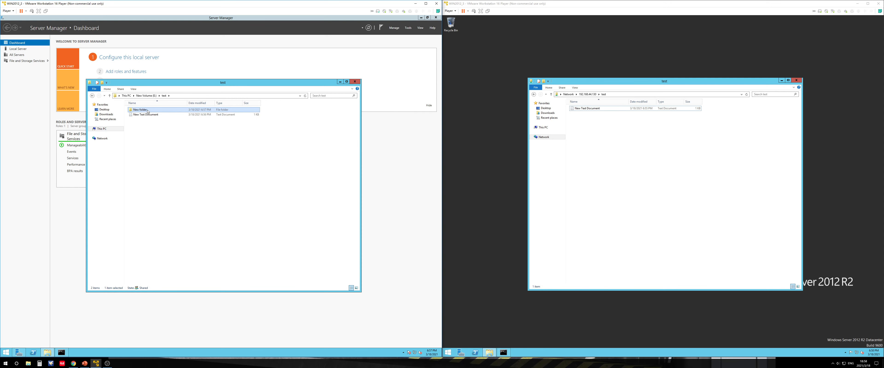
Examine the Administrators group's permissions on the new folder in its Security properties
click(164, 97)
click(149, 96)
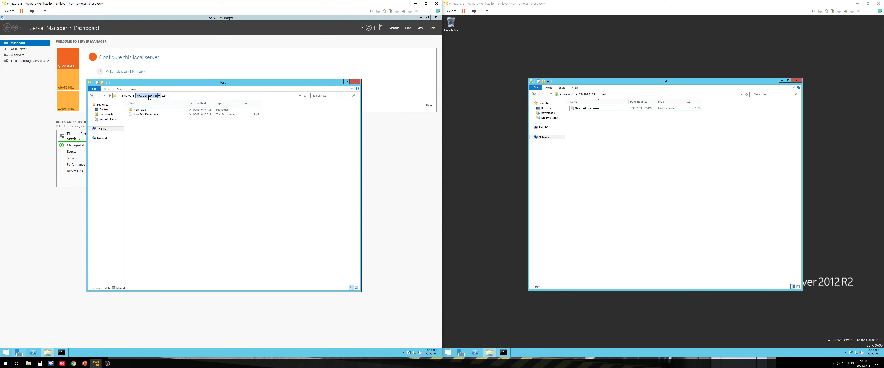
click(141, 111)
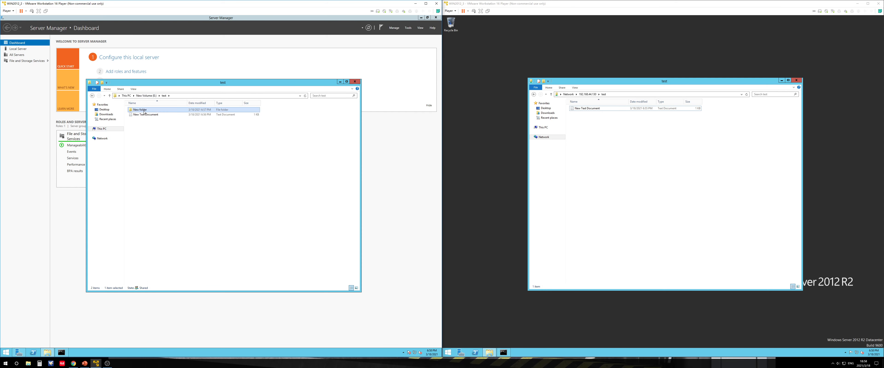
right_click(141, 112)
click(164, 181)
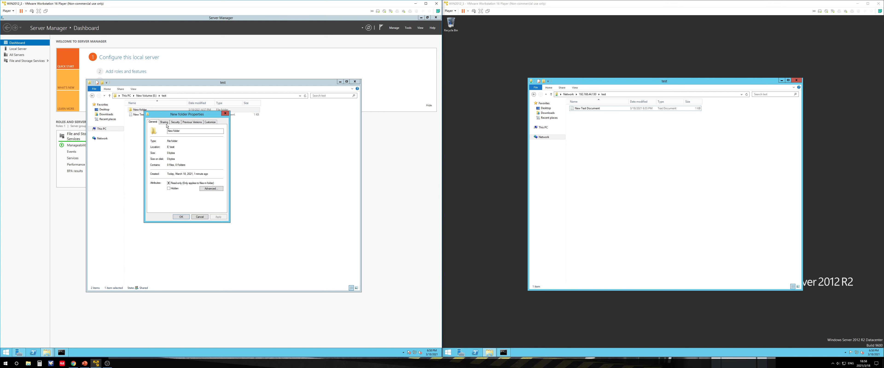
click(175, 122)
click(177, 148)
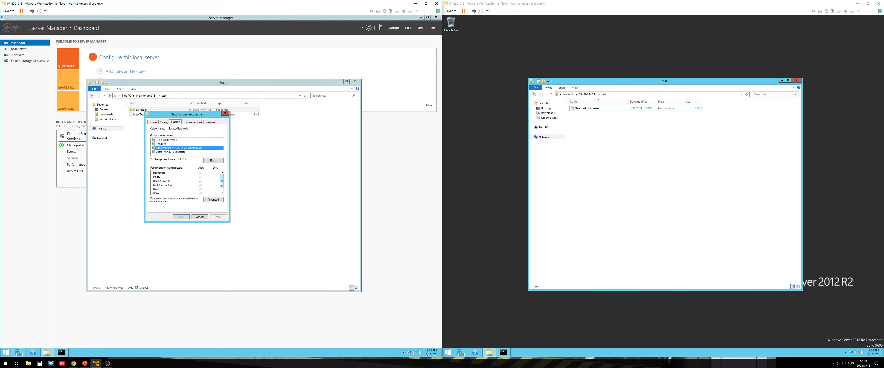
drag(221, 183, 221, 188)
click(213, 161)
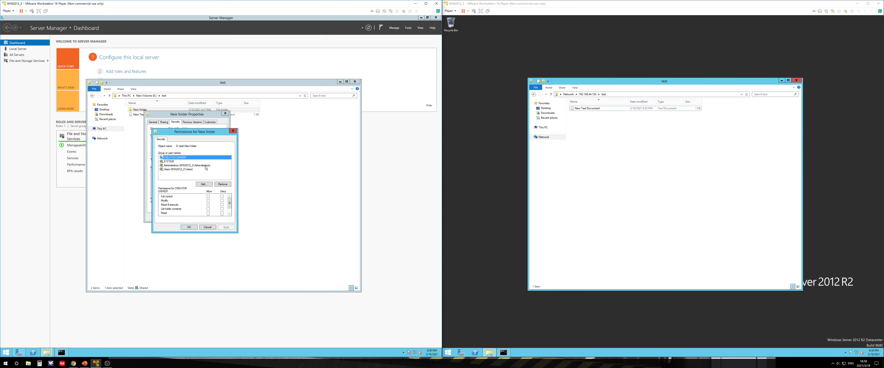
click(205, 166)
click(230, 208)
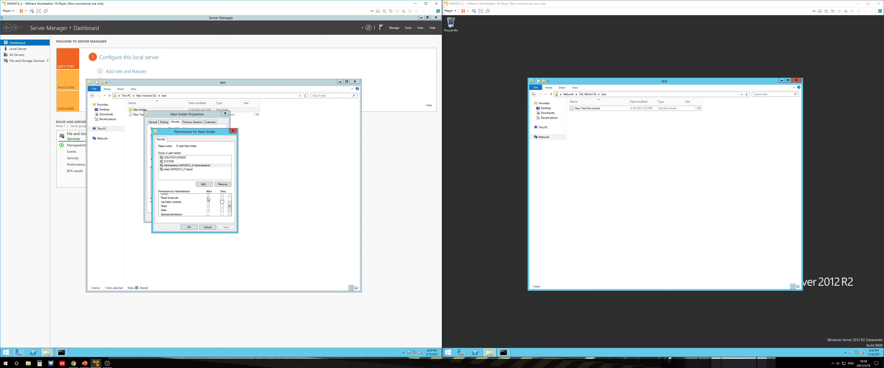
key(Up)
key(Up)
key(Up)
key(Up)
key(Down)
key(Down)
key(Down)
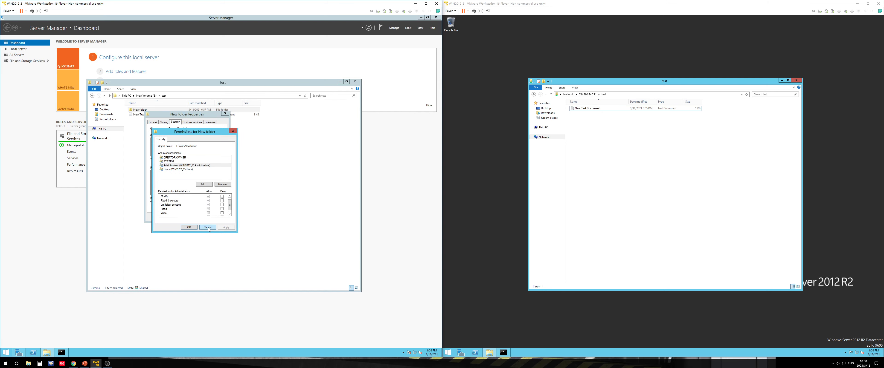
key(Escape)
key(Escape)
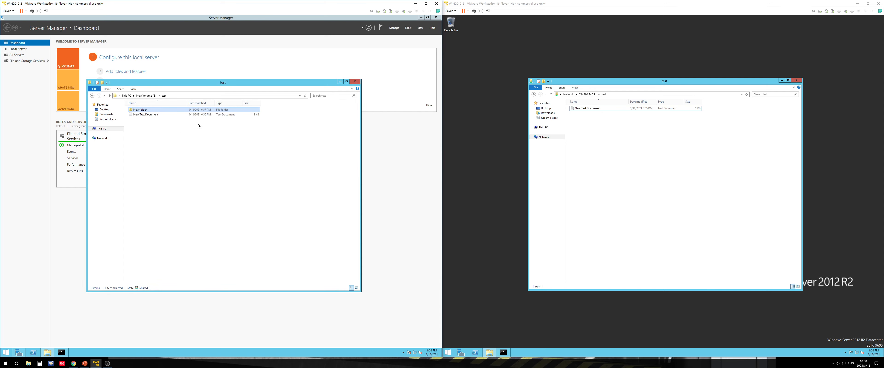
Reopen the new folder's Security properties to review the Administrators permissions once more, closing the dialogs without changes
click(426, 4)
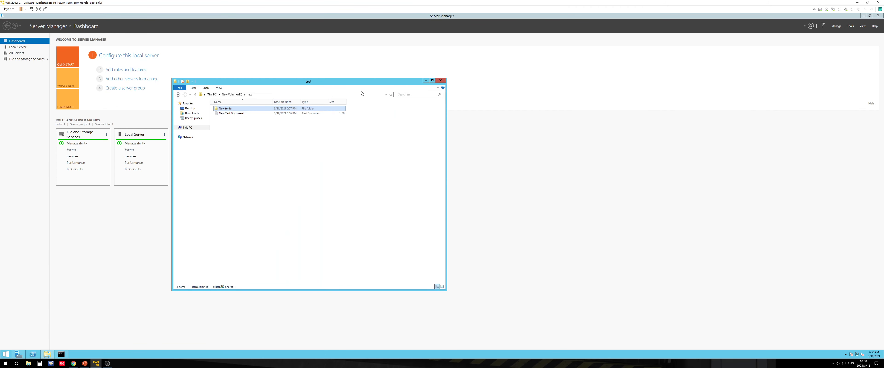
drag(361, 82, 484, 87)
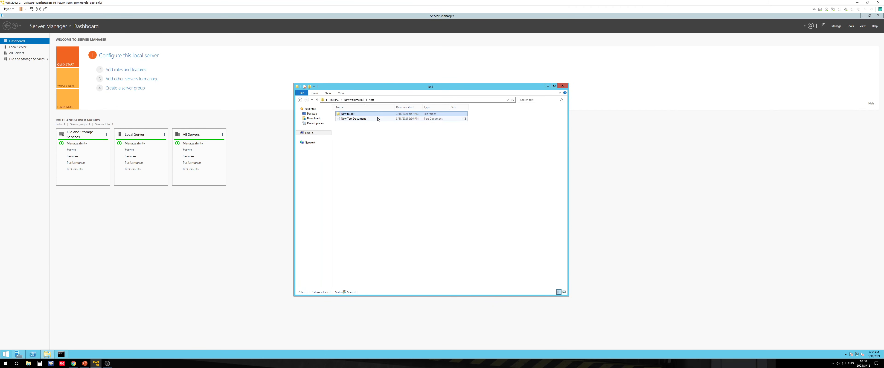
right_click(367, 116)
click(381, 184)
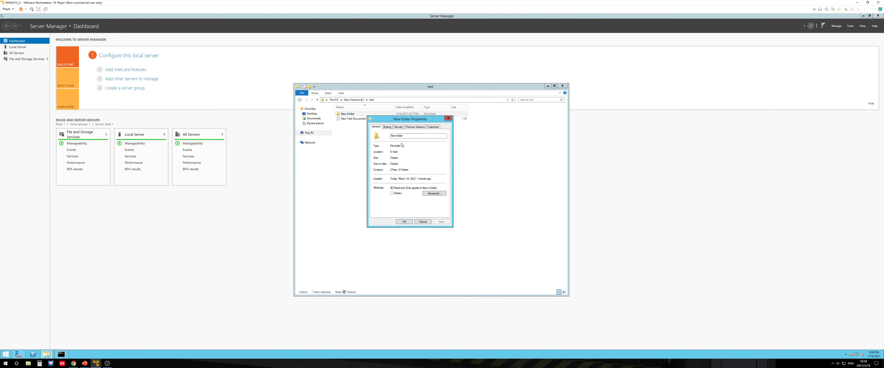
click(398, 127)
click(408, 152)
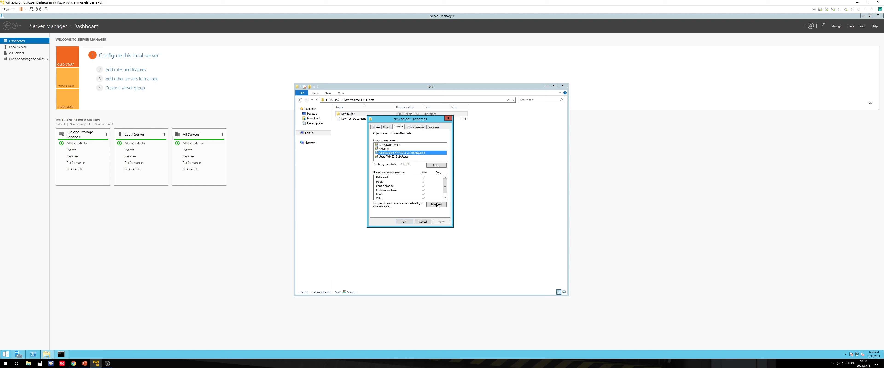
click(435, 166)
click(409, 170)
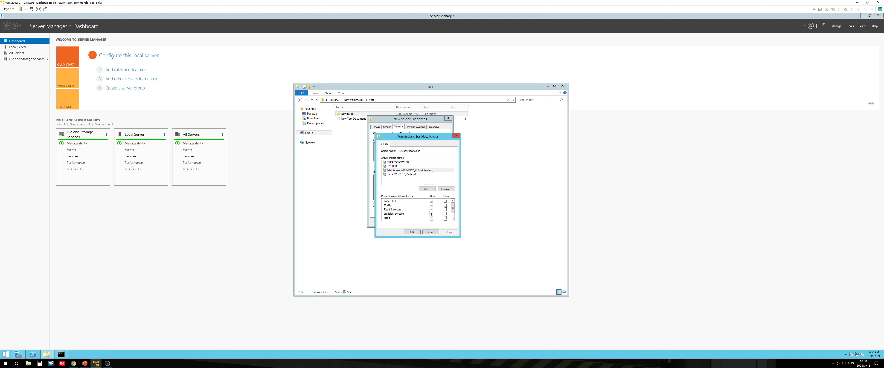
click(431, 232)
click(417, 223)
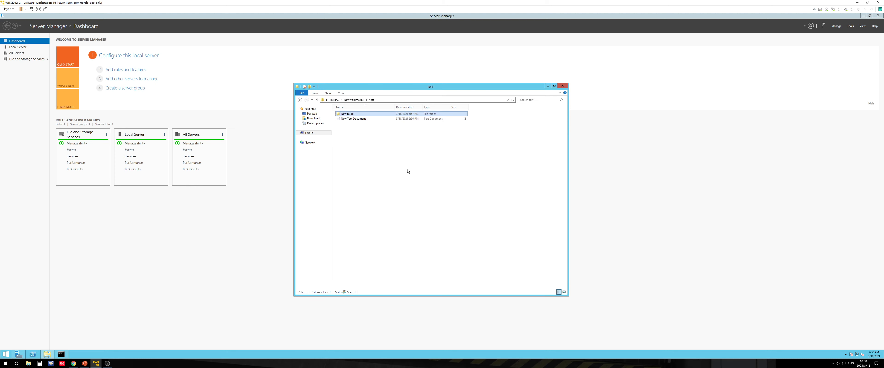
Open the new folder's advanced security settings and disable permission inheritance
right_click(353, 115)
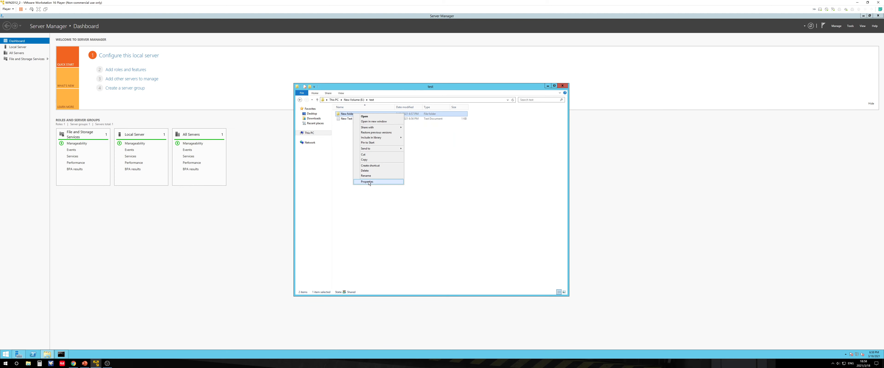
click(366, 182)
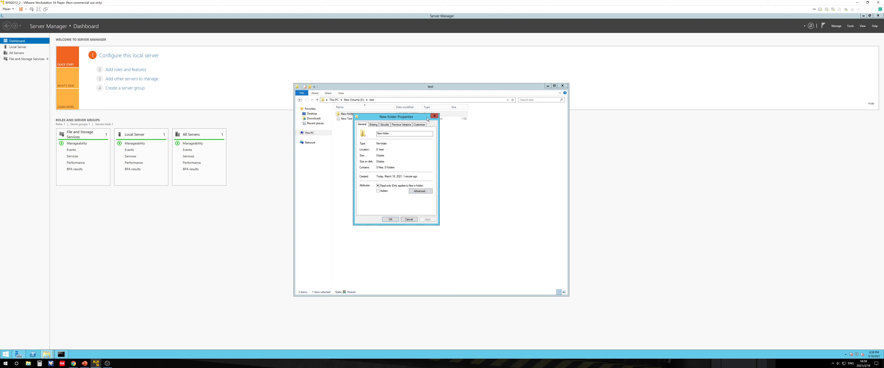
drag(428, 120, 456, 139)
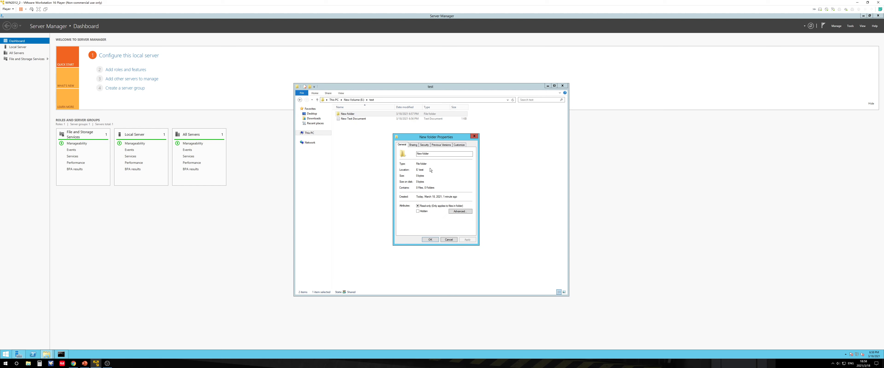
click(424, 145)
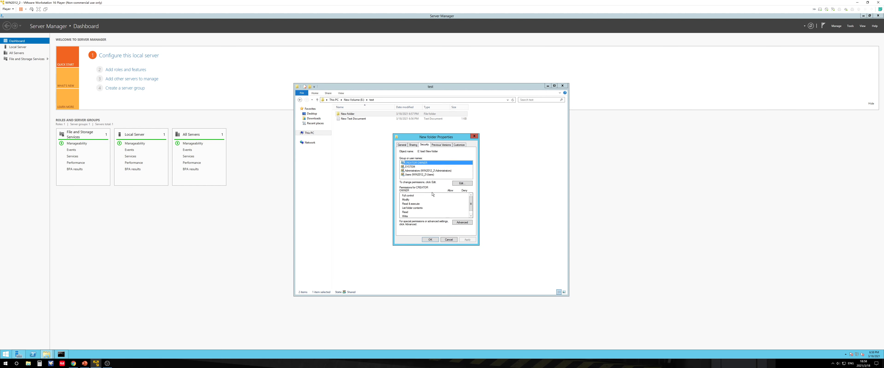
click(460, 223)
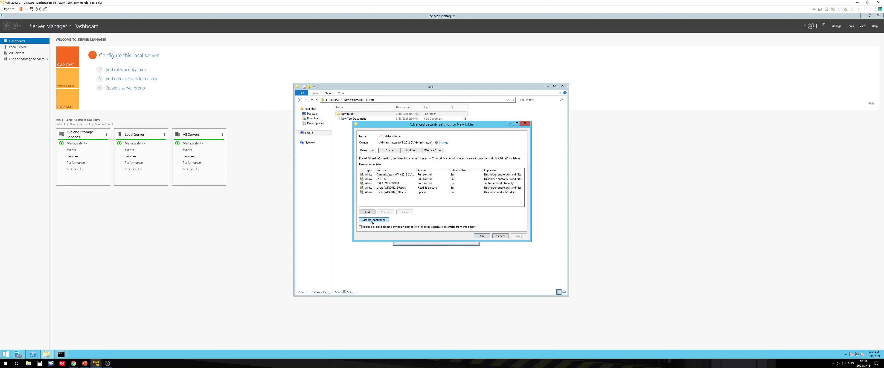
click(372, 221)
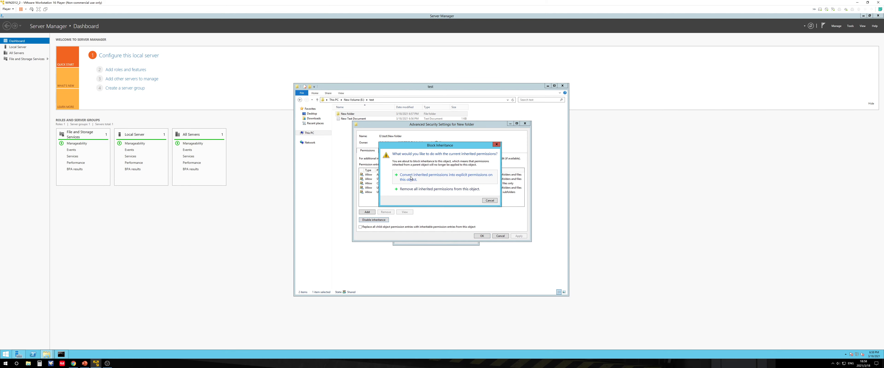
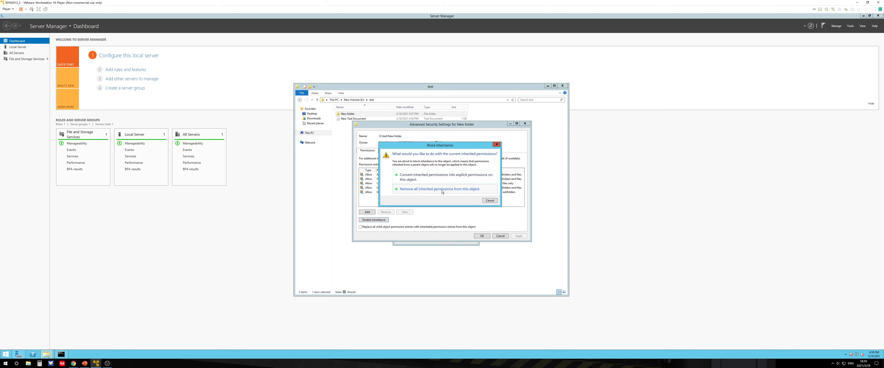
Remove all inherited permissions from the new folder and apply the change, closing its properties
click(436, 178)
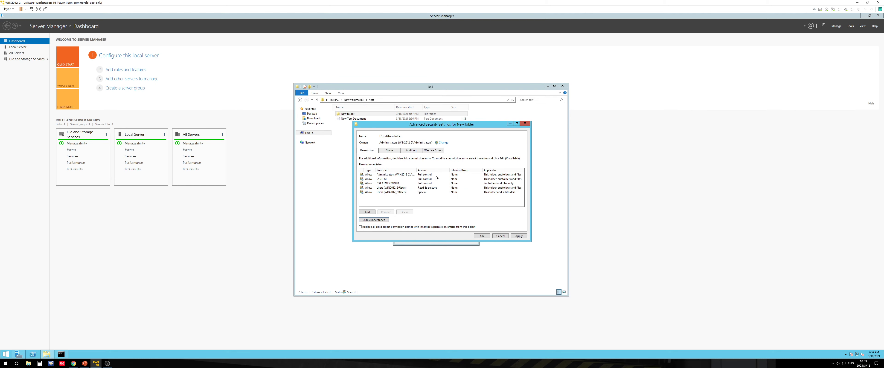
click(486, 236)
click(430, 239)
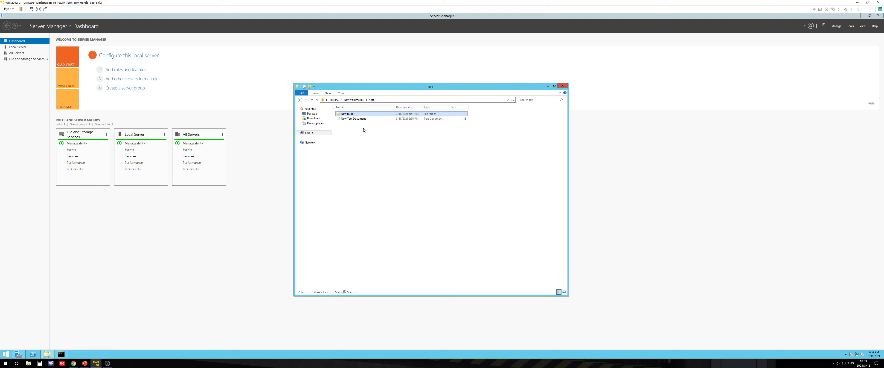
Grant the Administrators group Full control on the new folder through its Security permissions
right_click(355, 115)
click(373, 187)
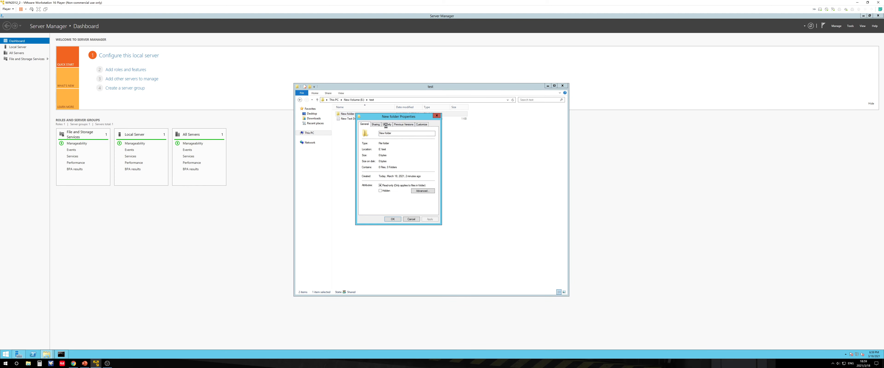
click(386, 124)
click(398, 150)
click(424, 163)
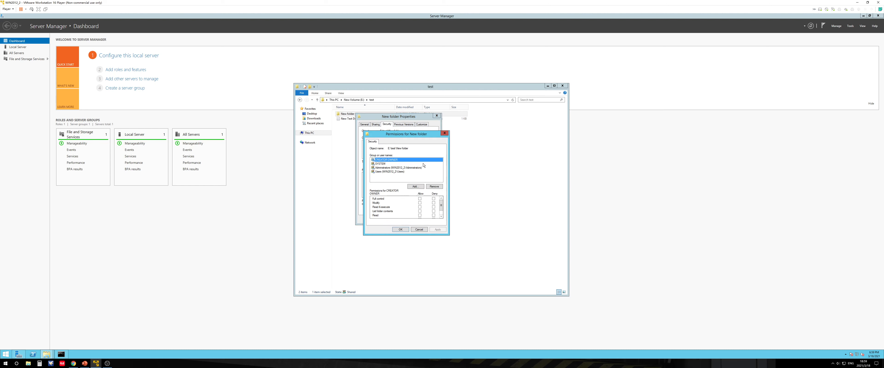
click(399, 168)
drag(441, 204, 441, 206)
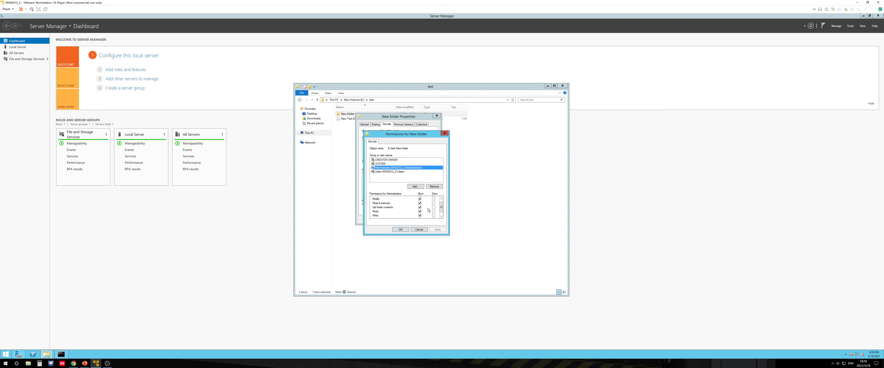
click(419, 208)
click(419, 205)
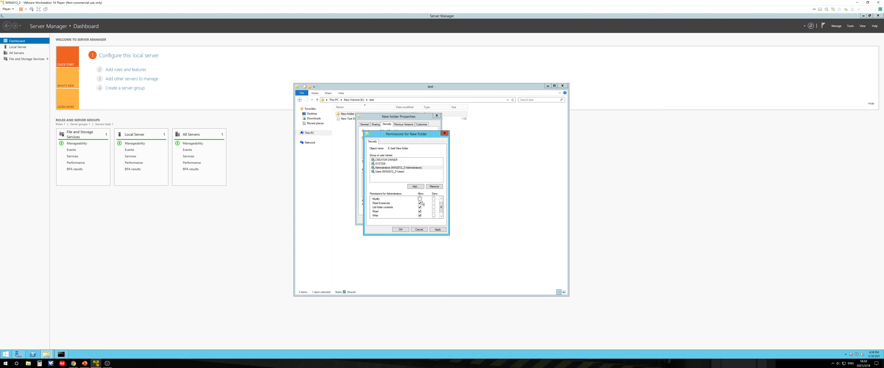
scroll(419, 201, up, 1)
click(420, 199)
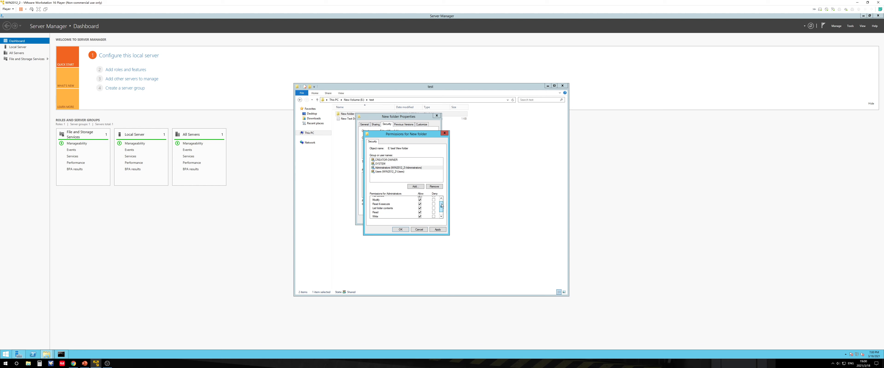
click(419, 229)
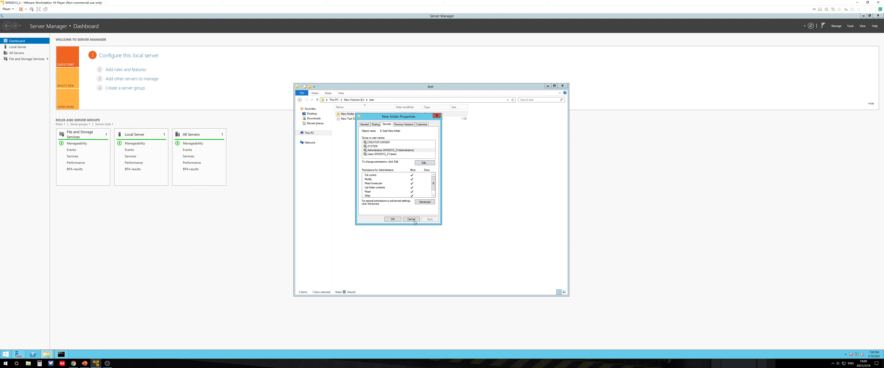
click(412, 219)
right_click(353, 115)
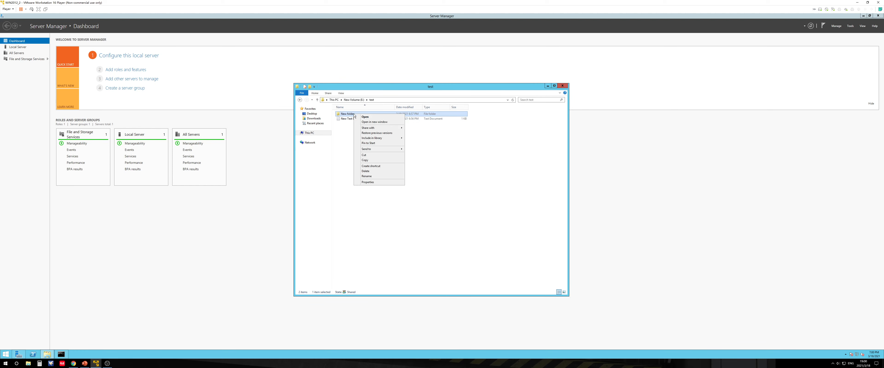
key(m)
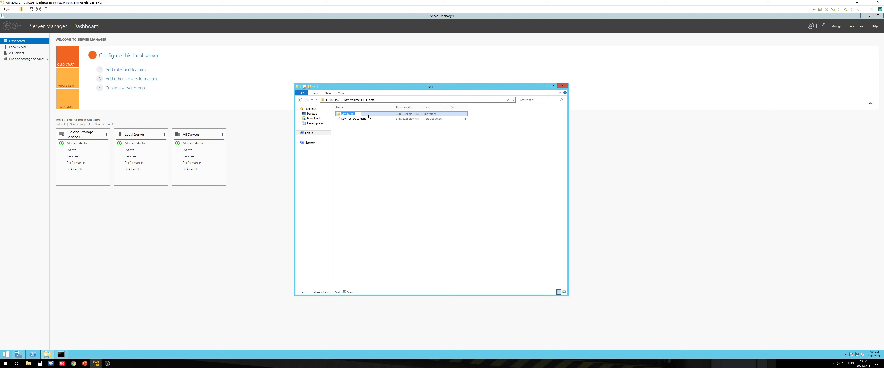
key(Escape)
right_click(369, 115)
click(359, 187)
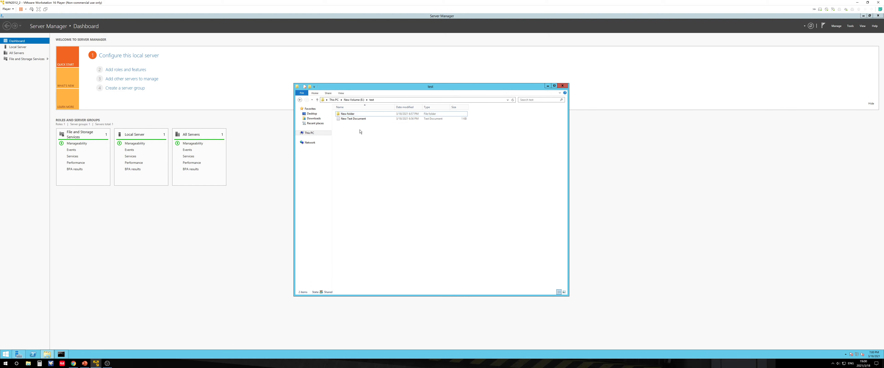
From the second VM, try to open the child test share on 192.168.44.130 and dismiss the access error
double_click(461, 5)
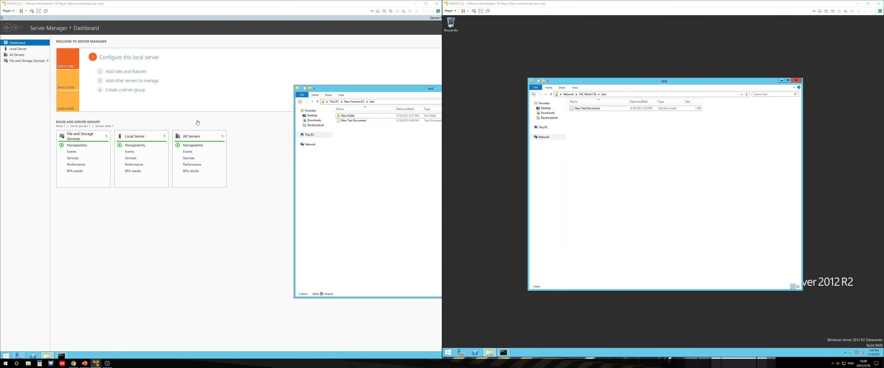
click(593, 152)
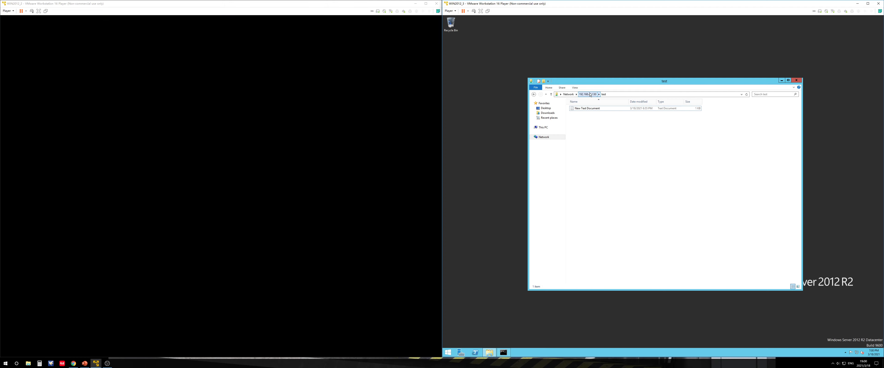
click(589, 96)
double_click(588, 106)
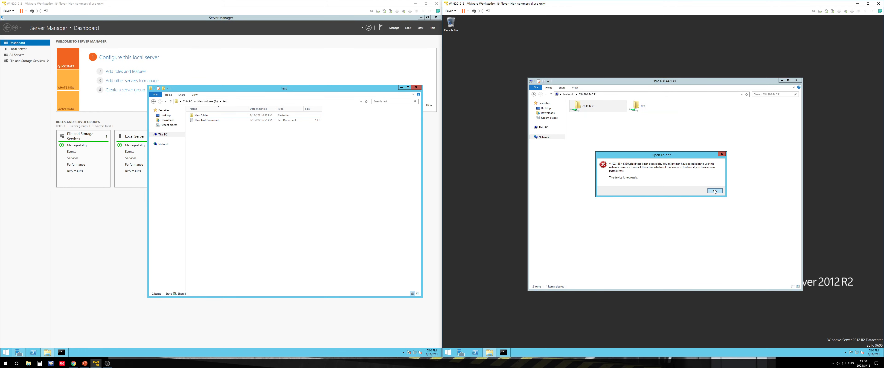
click(715, 191)
click(683, 169)
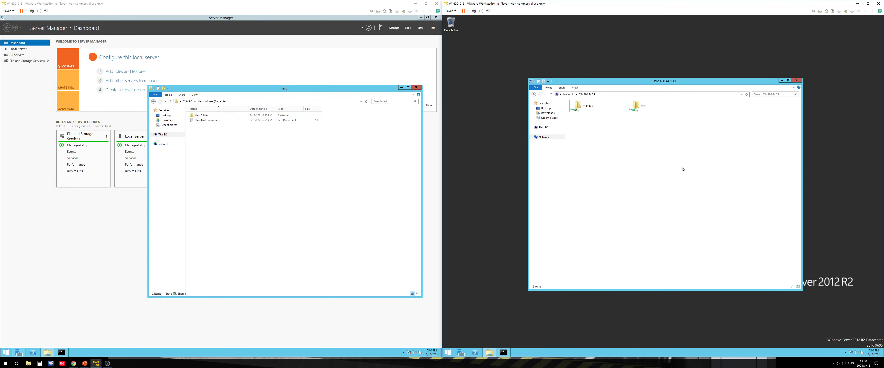
click(426, 3)
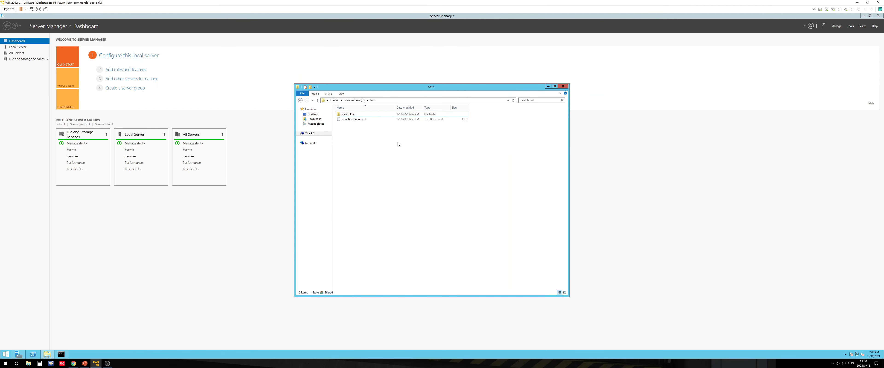
In the test folder's advanced security settings, replace all child object permission entries with inheritable permissions from this object
double_click(350, 115)
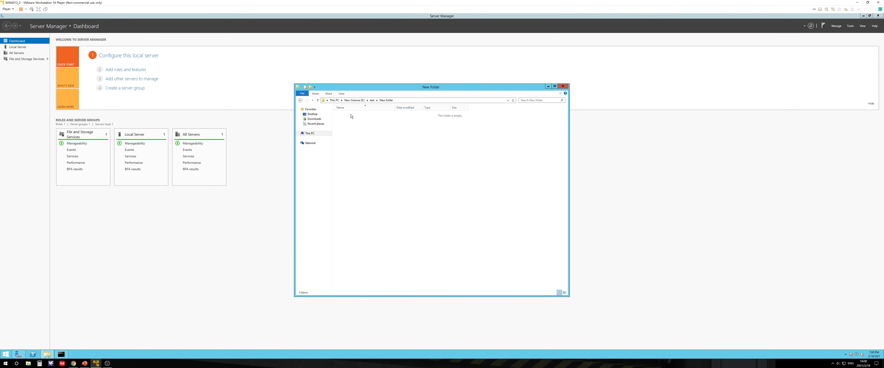
click(356, 100)
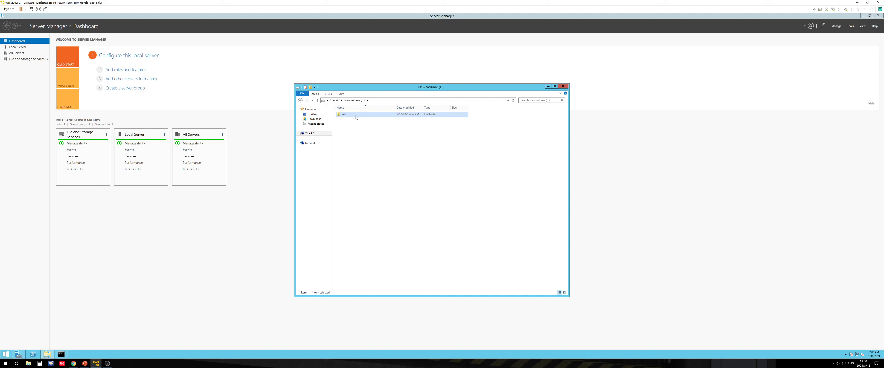
double_click(355, 116)
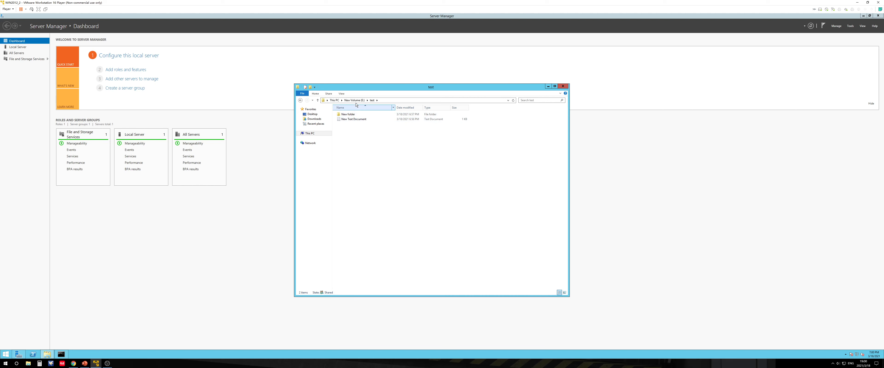
click(355, 101)
right_click(354, 117)
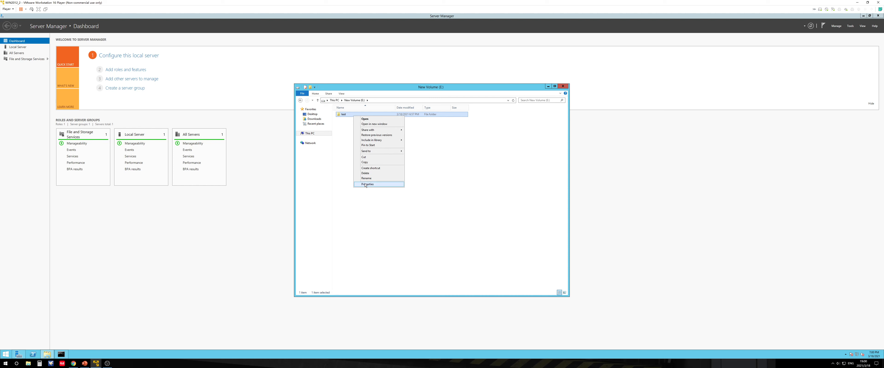
click(384, 184)
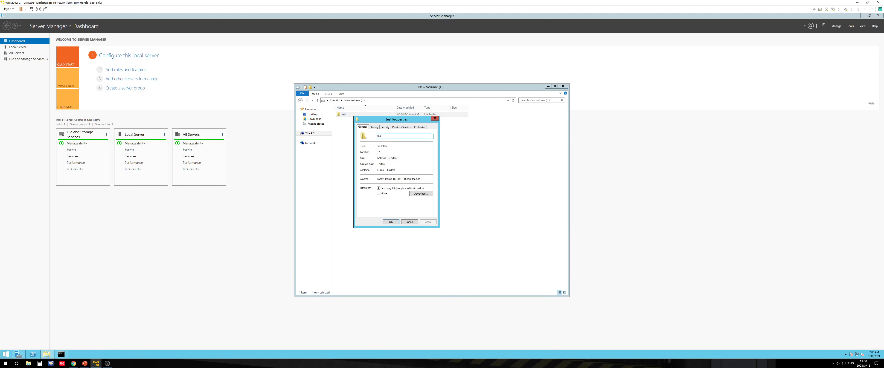
click(385, 127)
click(416, 205)
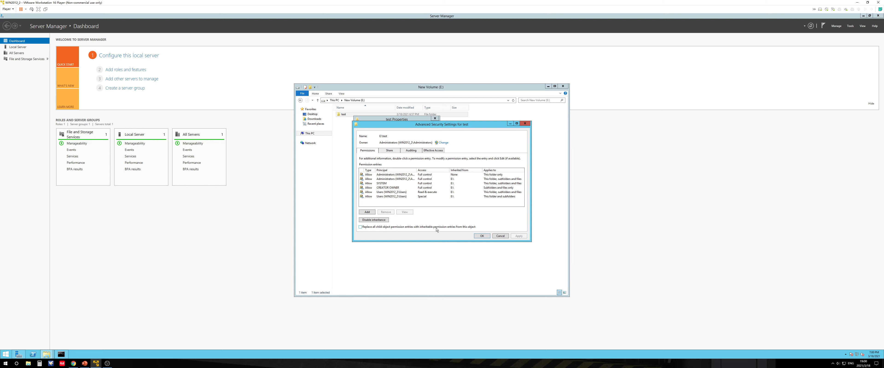
click(462, 227)
click(518, 236)
click(462, 204)
click(482, 236)
click(398, 221)
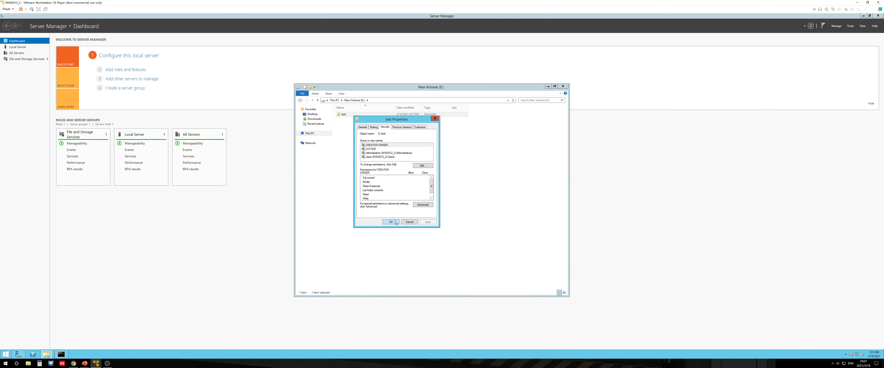
Examine the new folder's Administrators permissions and advanced security entries after the inheritance change
double_click(345, 116)
right_click(354, 116)
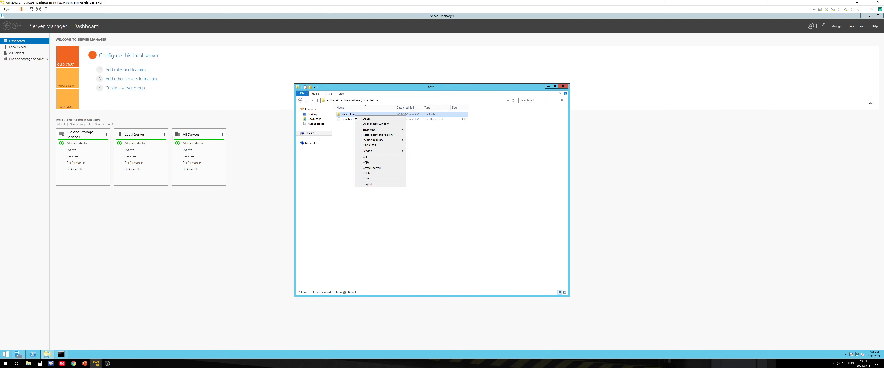
click(372, 184)
click(386, 127)
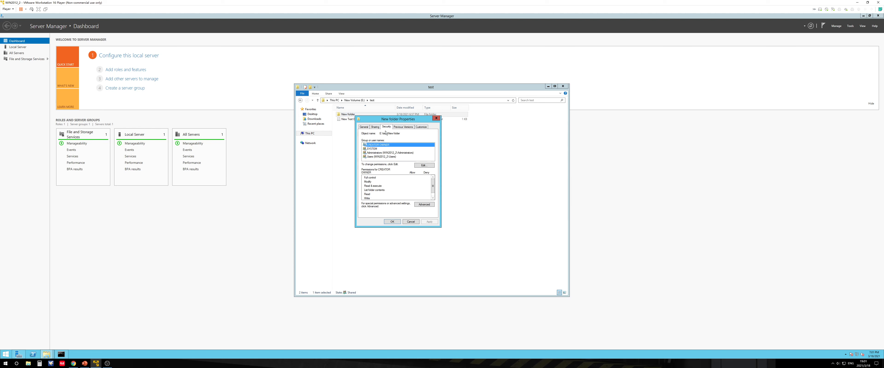
click(394, 153)
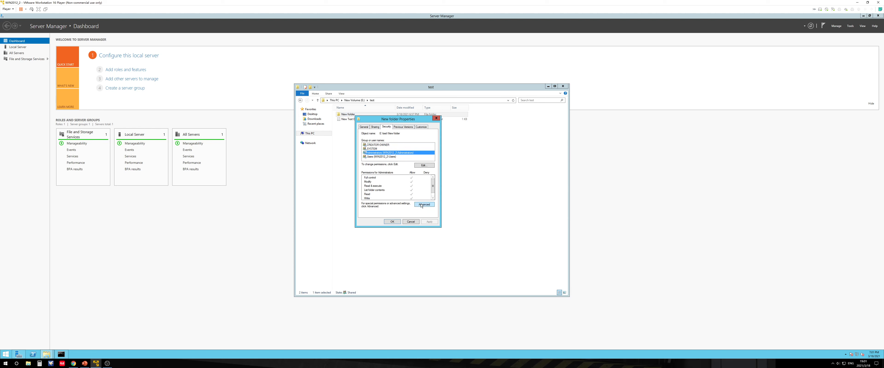
click(422, 166)
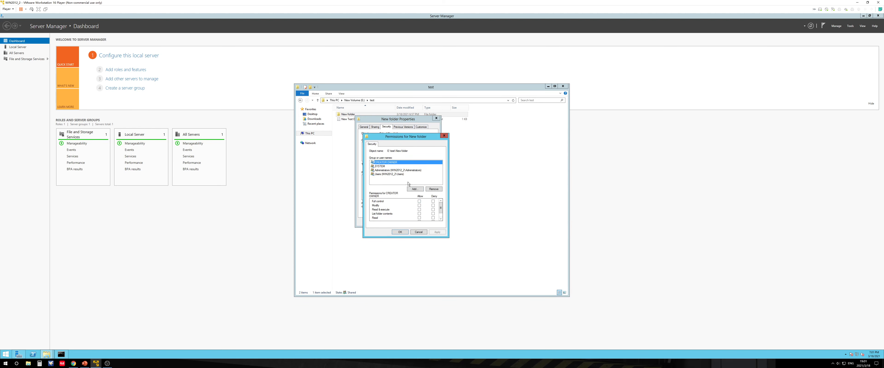
click(398, 170)
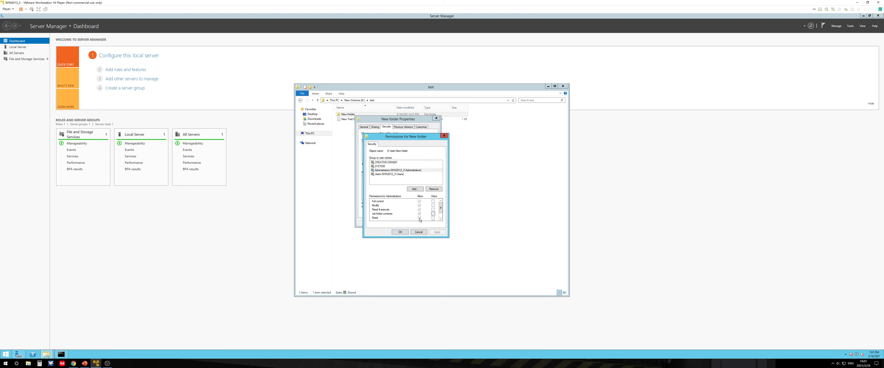
click(418, 202)
click(419, 232)
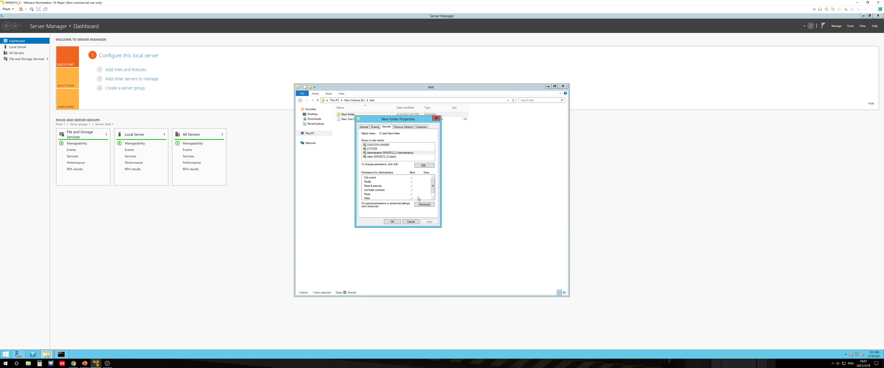
click(424, 205)
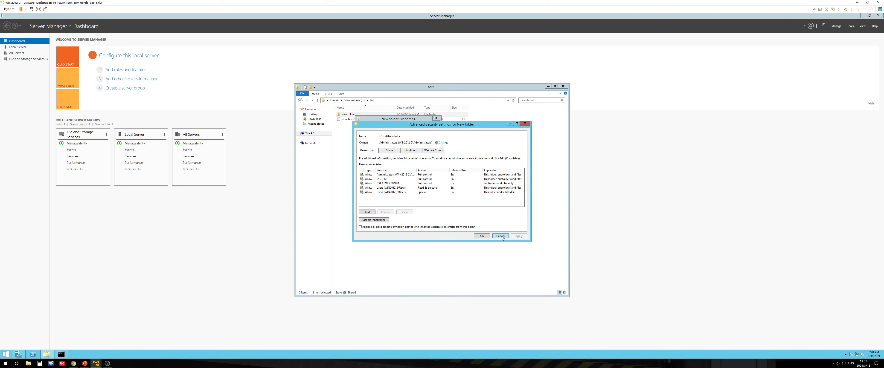
click(500, 236)
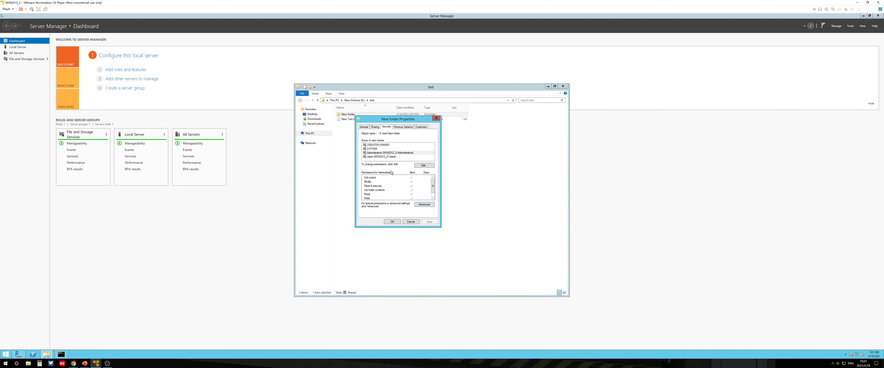
click(408, 221)
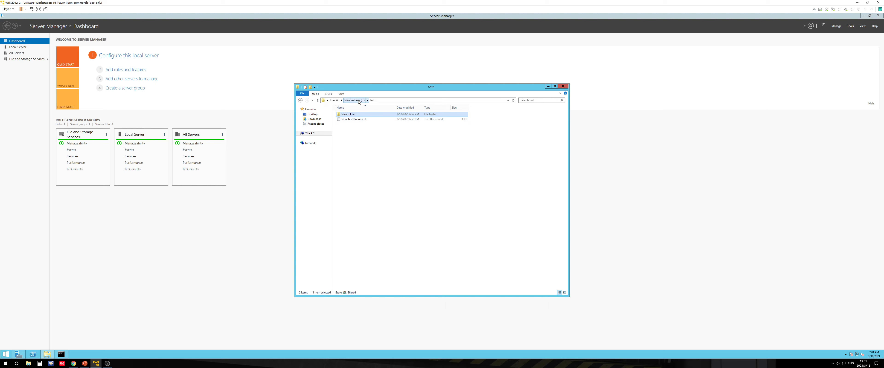
Reopen the new folder's advanced security settings to review its permission entries once more
click(358, 100)
double_click(350, 116)
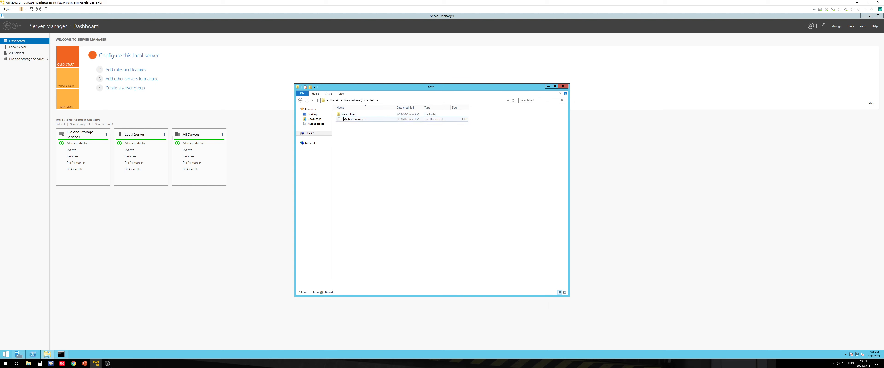
right_click(361, 114)
click(376, 183)
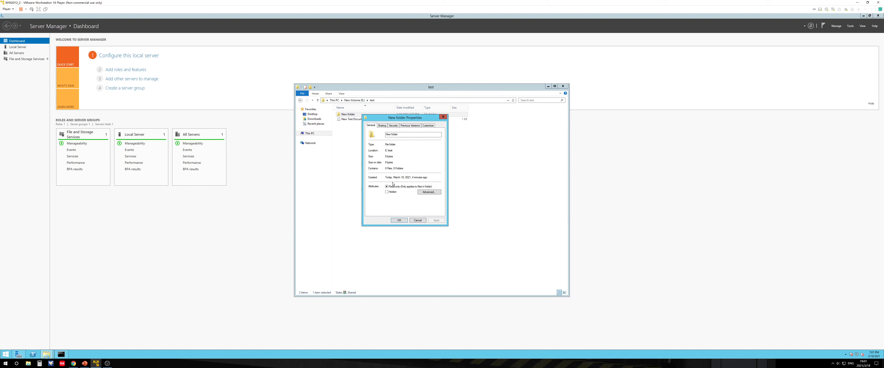
click(393, 126)
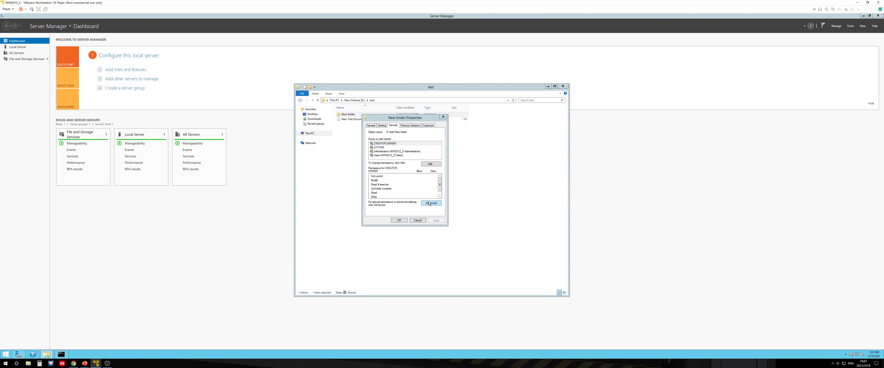
click(428, 200)
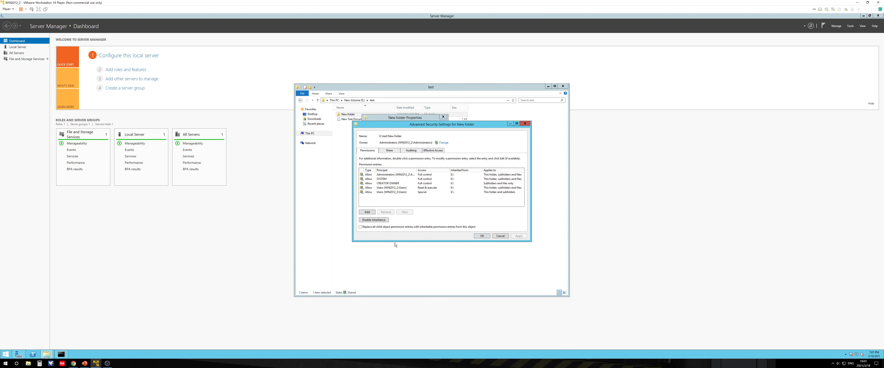
Switch to the PowerPoint slide show and advance past the task slide
click(84, 363)
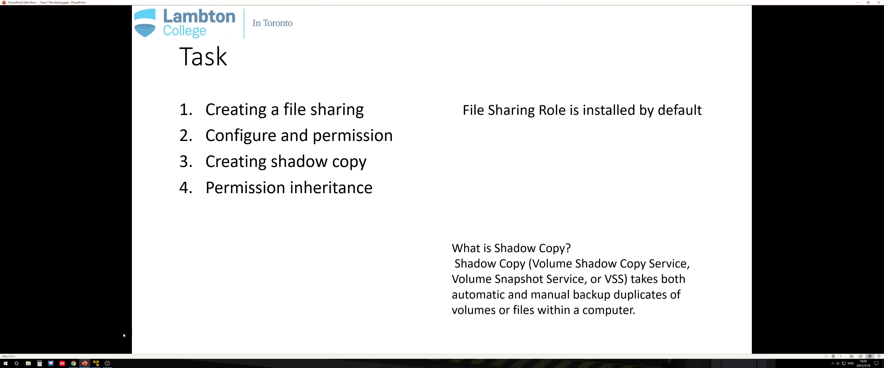
mouse_move(86, 364)
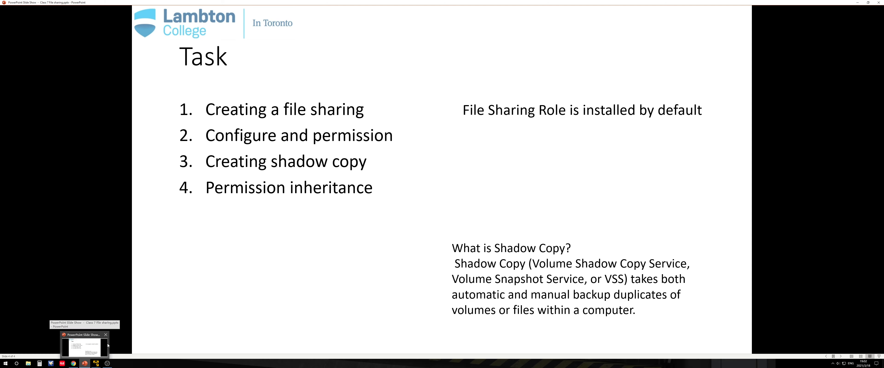
click(393, 217)
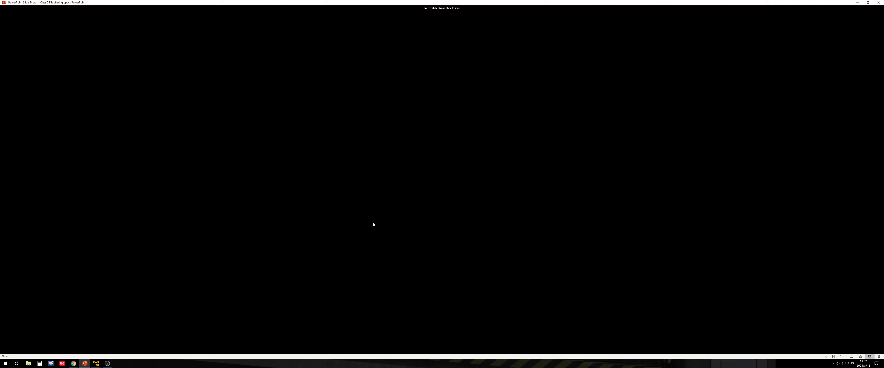